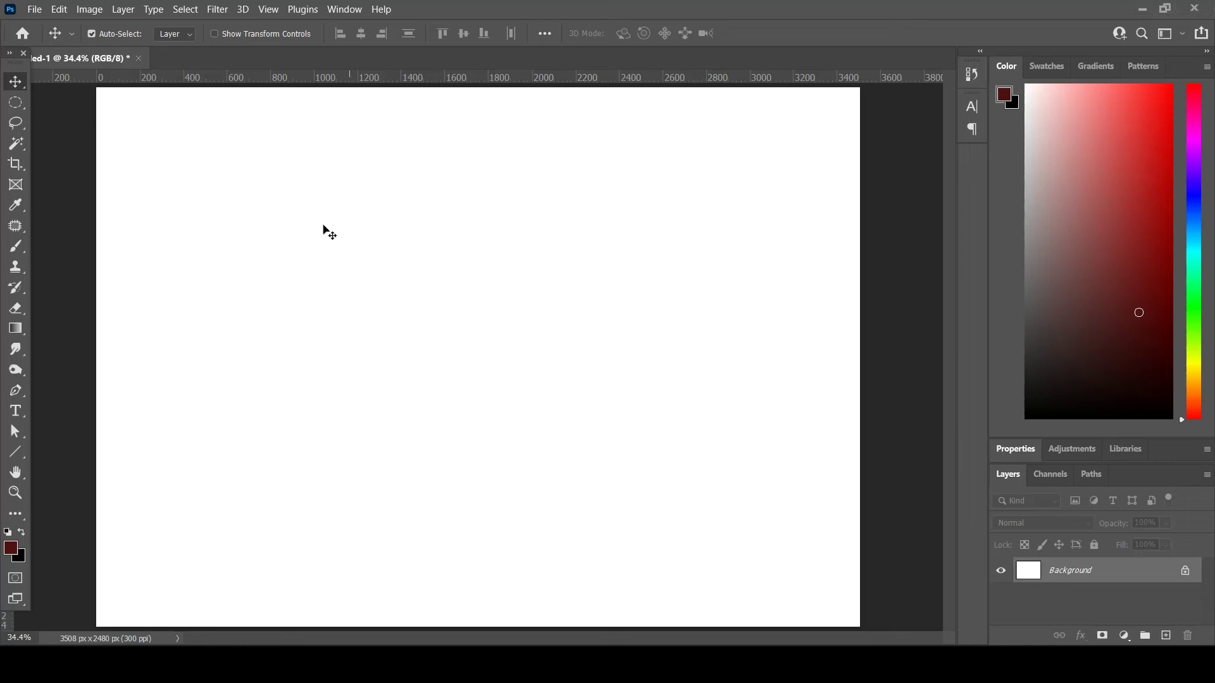
Step: Embed the painted orange image, scaled down and positioned on the left of the canvas
click(35, 9)
click(116, 323)
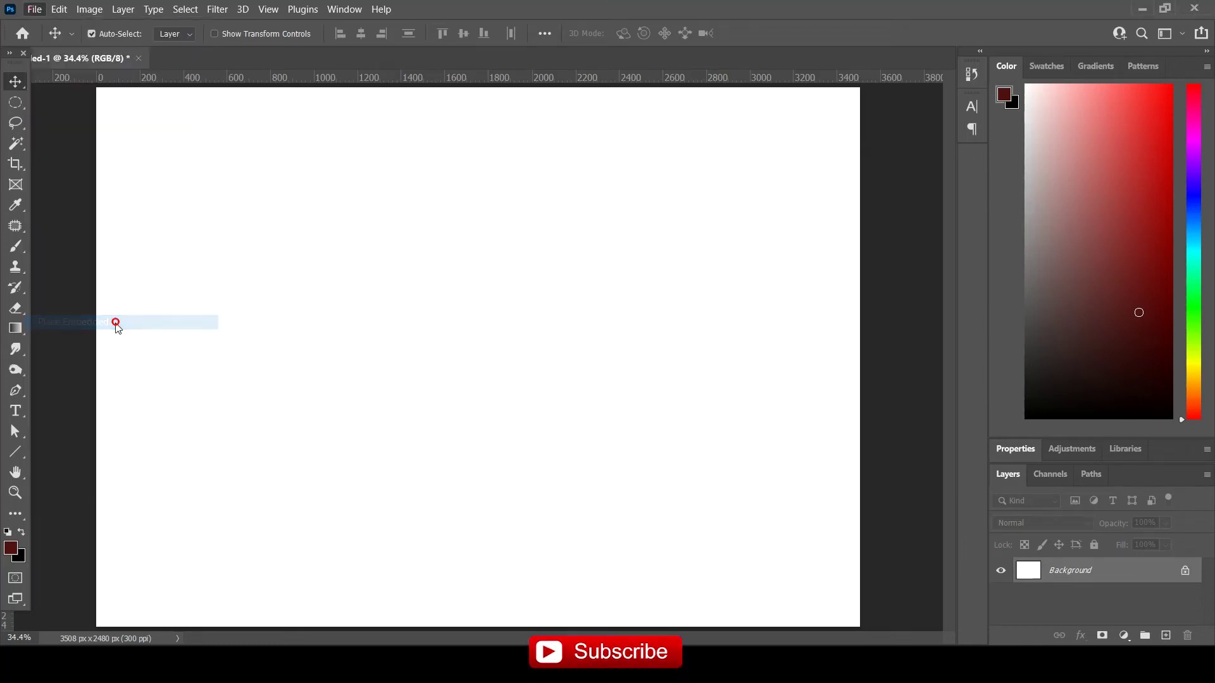
double_click(862, 181)
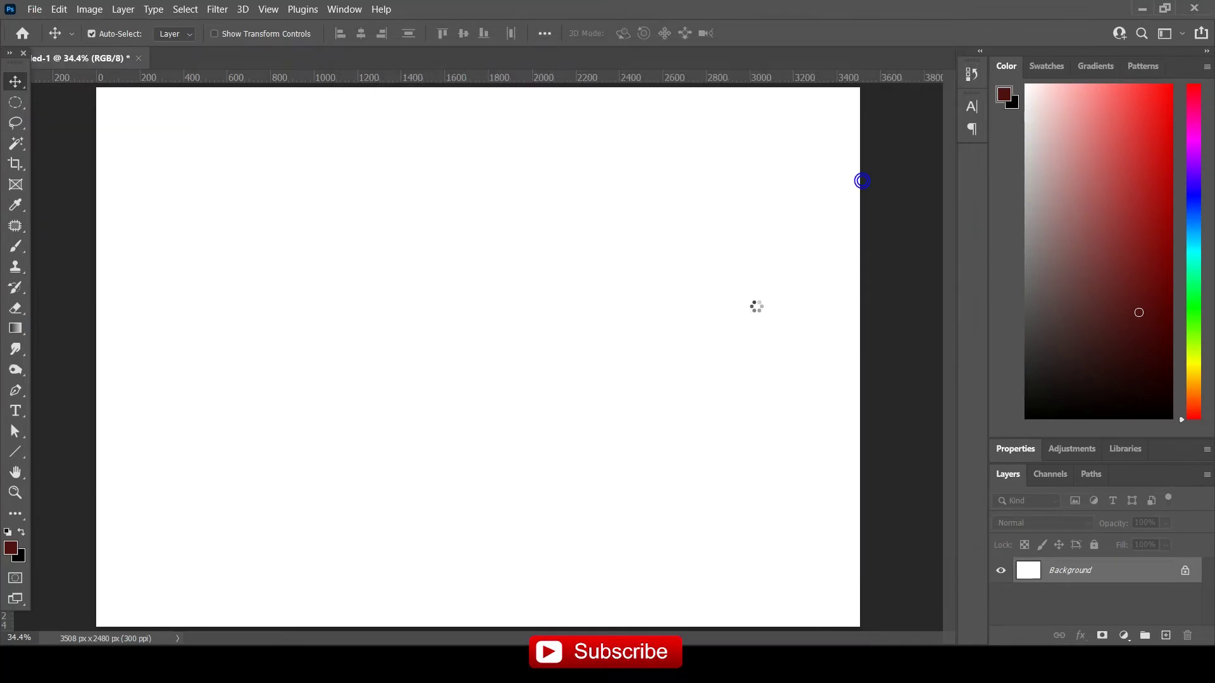
mouse_move(734, 89)
mouse_down()
mouse_move(644, 291)
mouse_move(602, 335)
mouse_up()
mouse_move(491, 461)
mouse_down()
mouse_move(504, 363)
mouse_move(467, 388)
mouse_up()
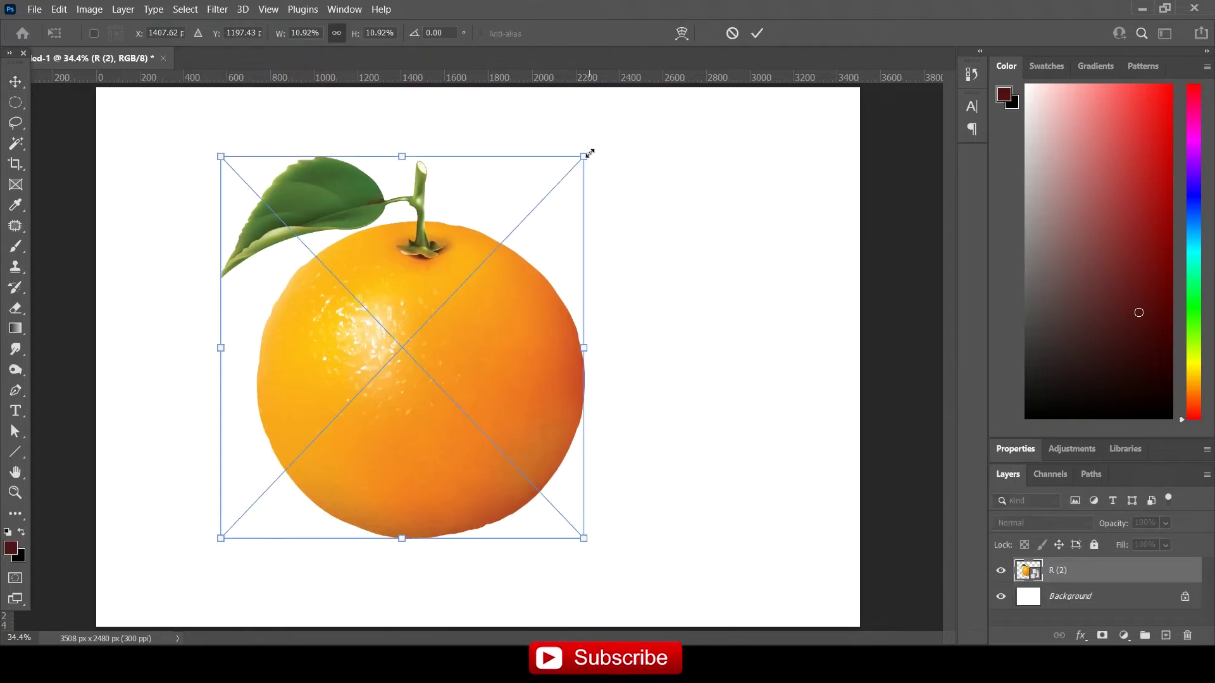
drag(590, 152, 499, 248)
drag(414, 408, 347, 367)
double_click(346, 367)
Step: Embed the photo orange, shrunk, placed to the right and tilted slightly
click(34, 9)
click(88, 323)
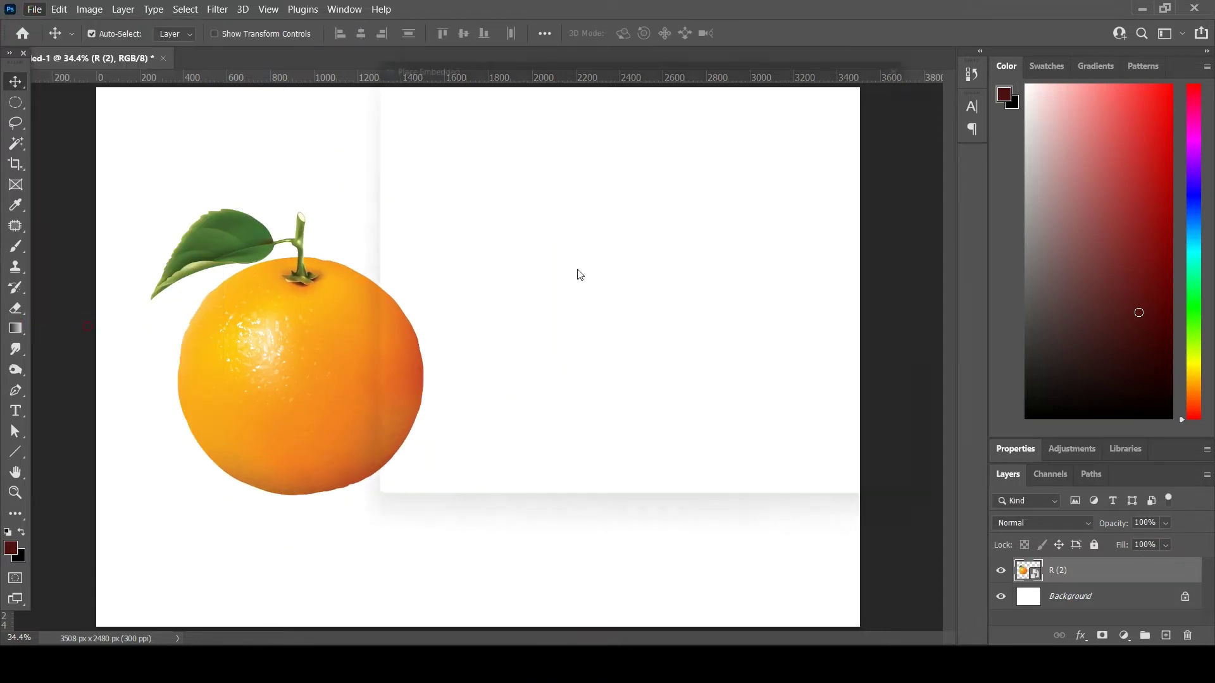
double_click(538, 304)
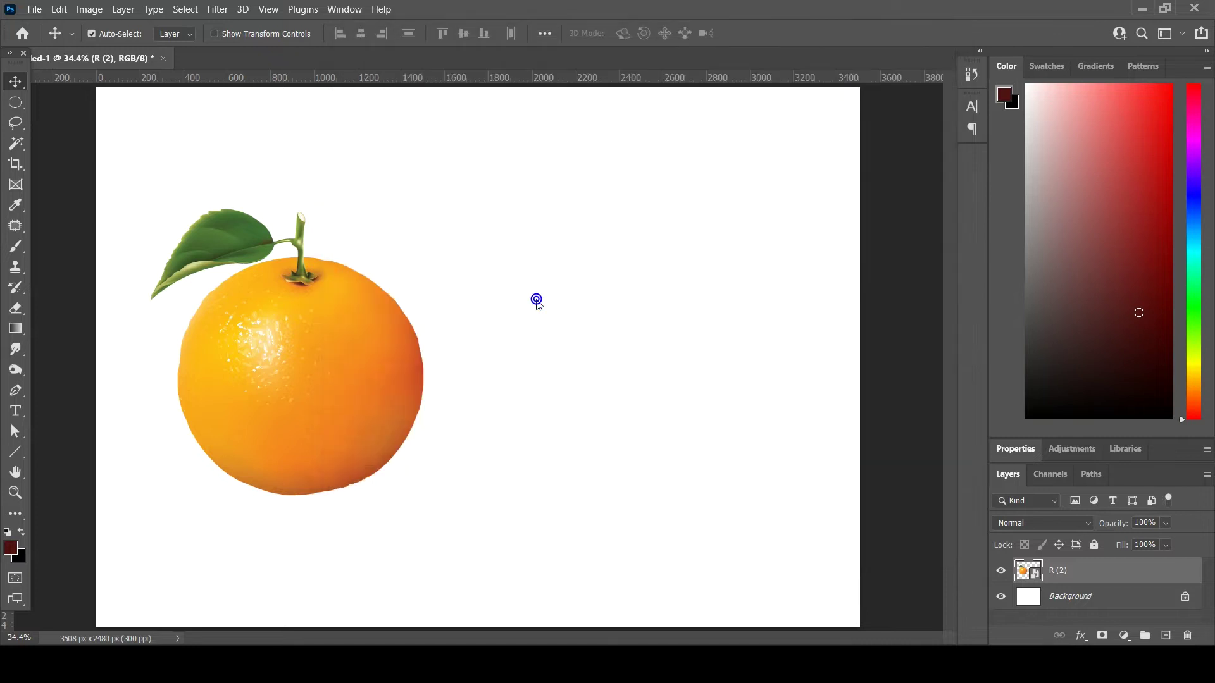
drag(757, 88, 601, 333)
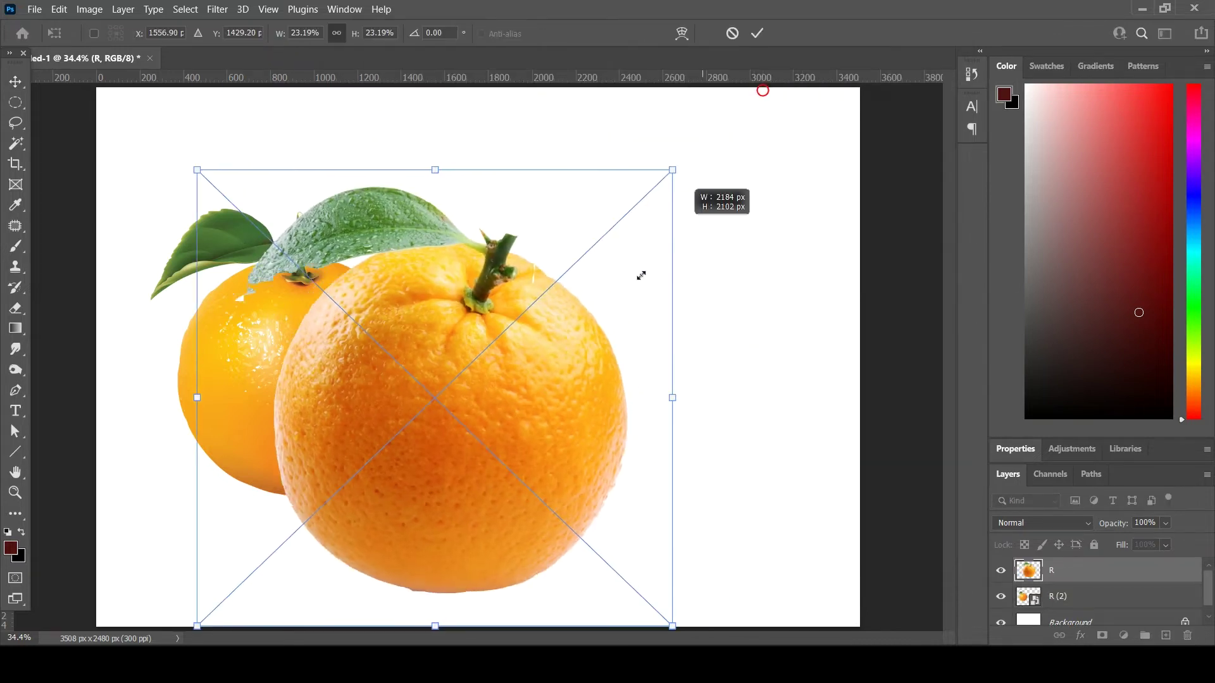
drag(497, 468, 757, 317)
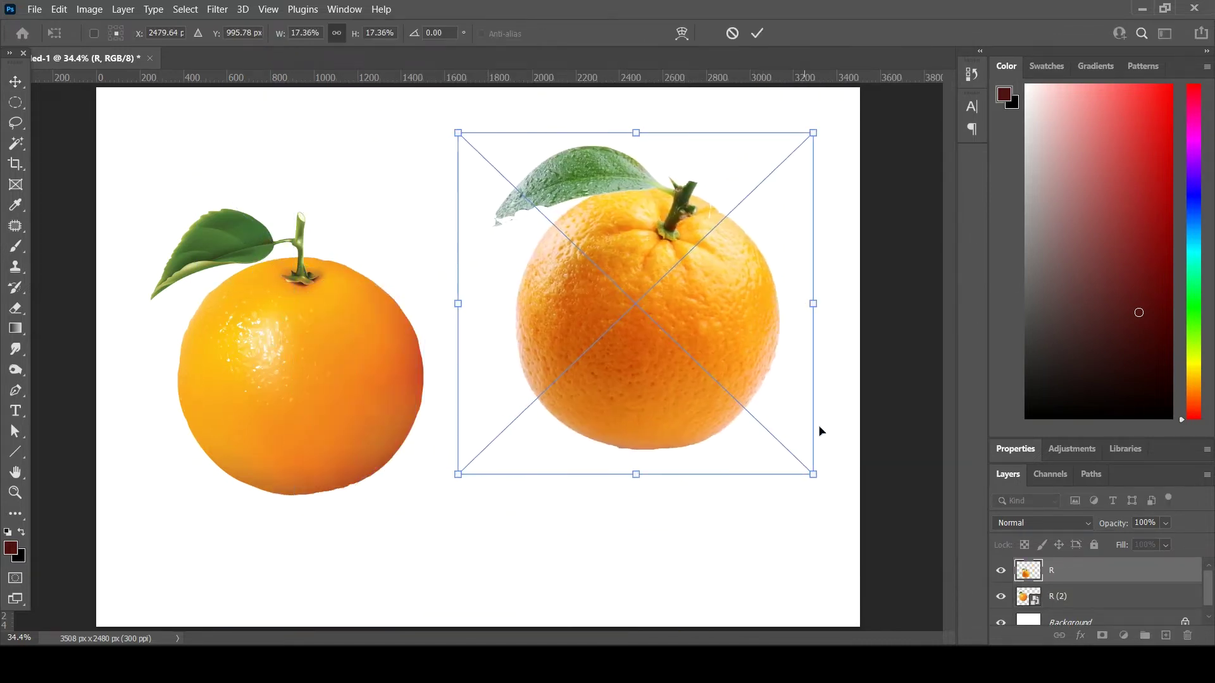
drag(841, 473, 846, 453)
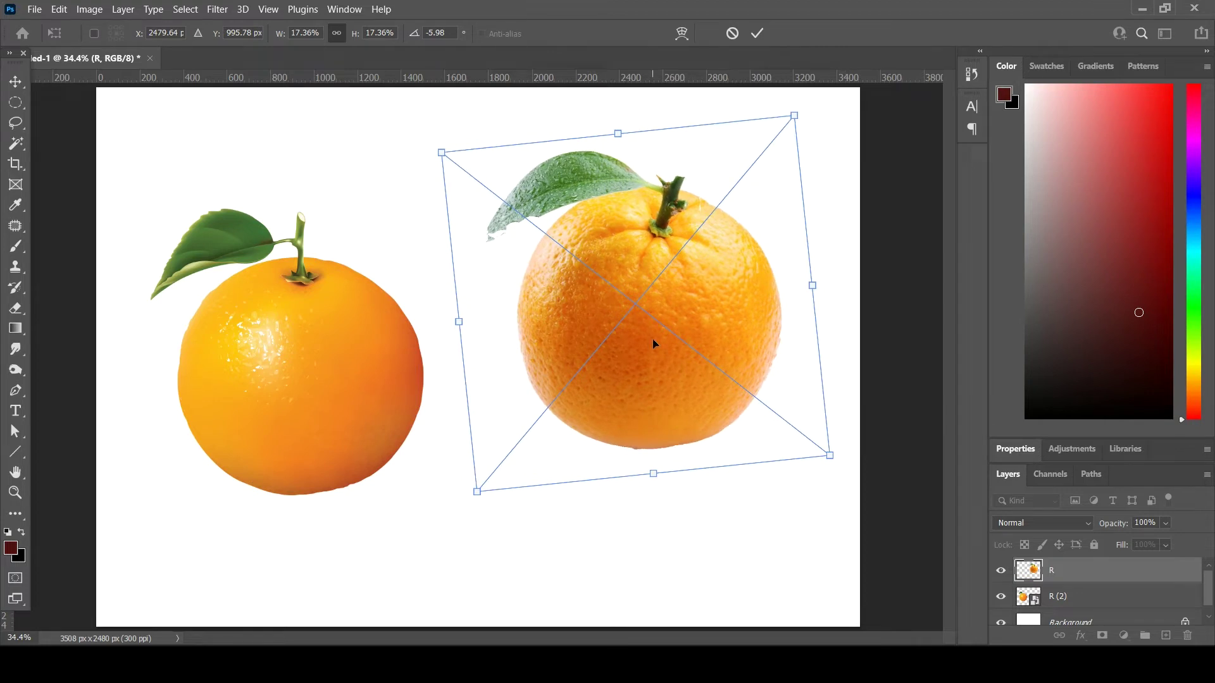
key(Return)
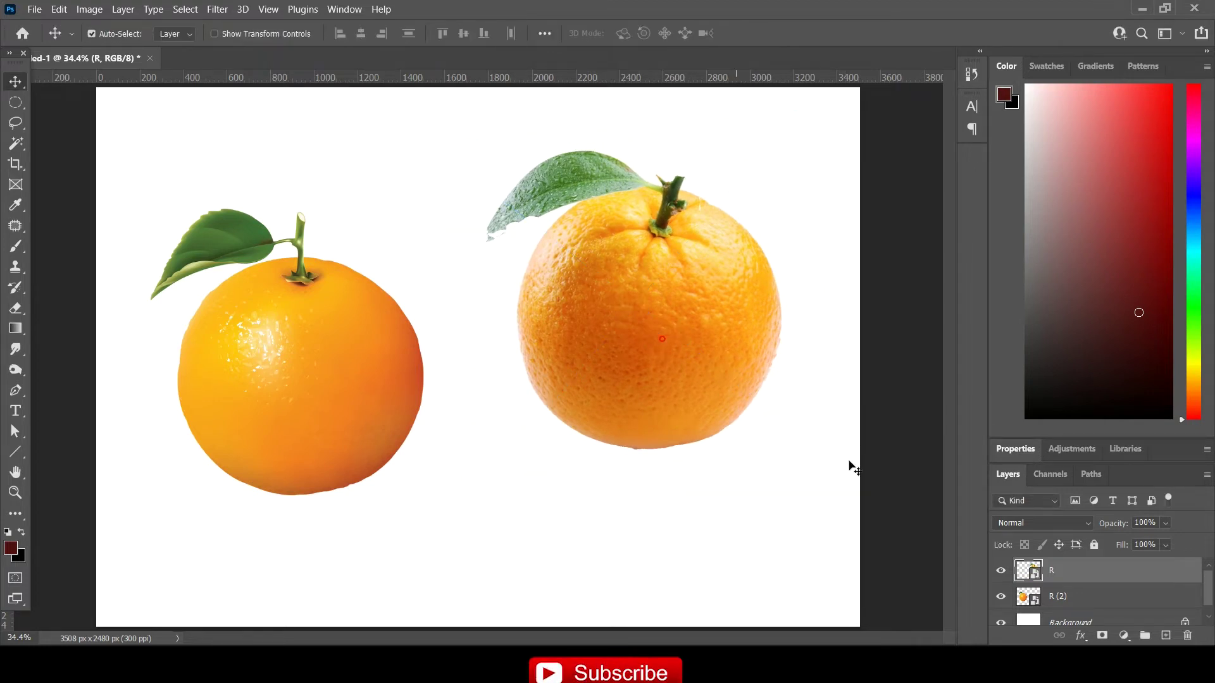
right_click(1085, 573)
Step: Rasterize the left orange's layer
click(904, 297)
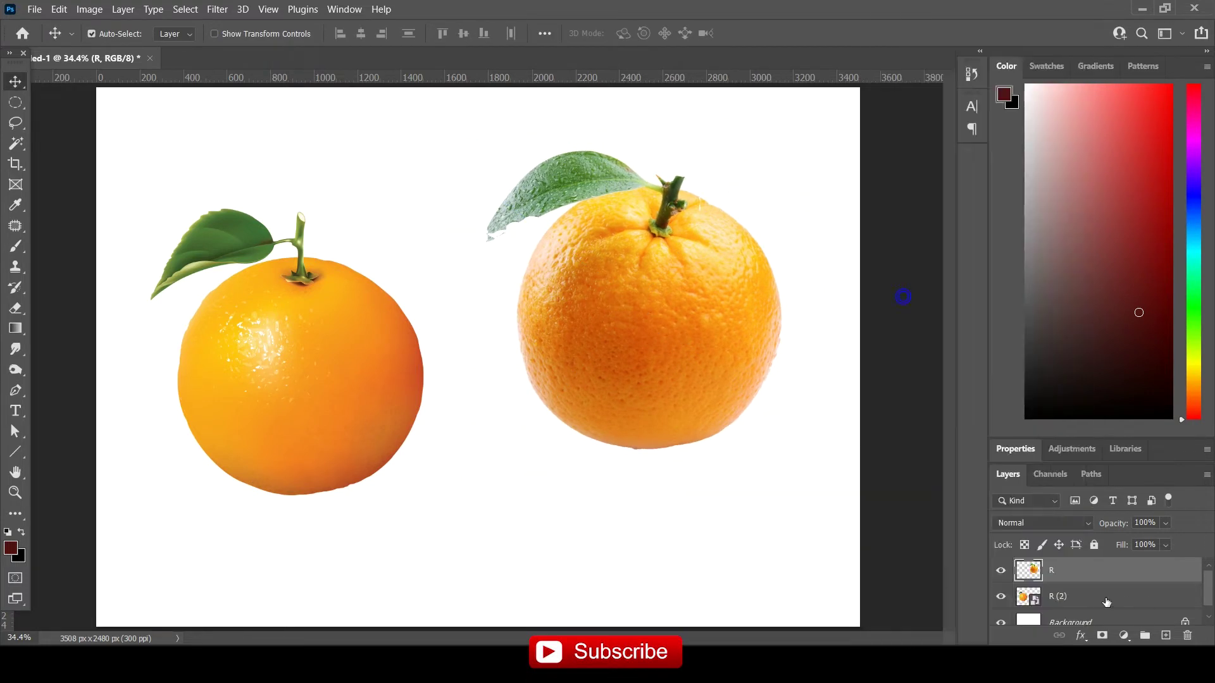
right_click(1104, 596)
click(960, 293)
Step: Embed the sunglasses image, scaled and fitted across the middle of the right orange
click(45, 7)
click(76, 315)
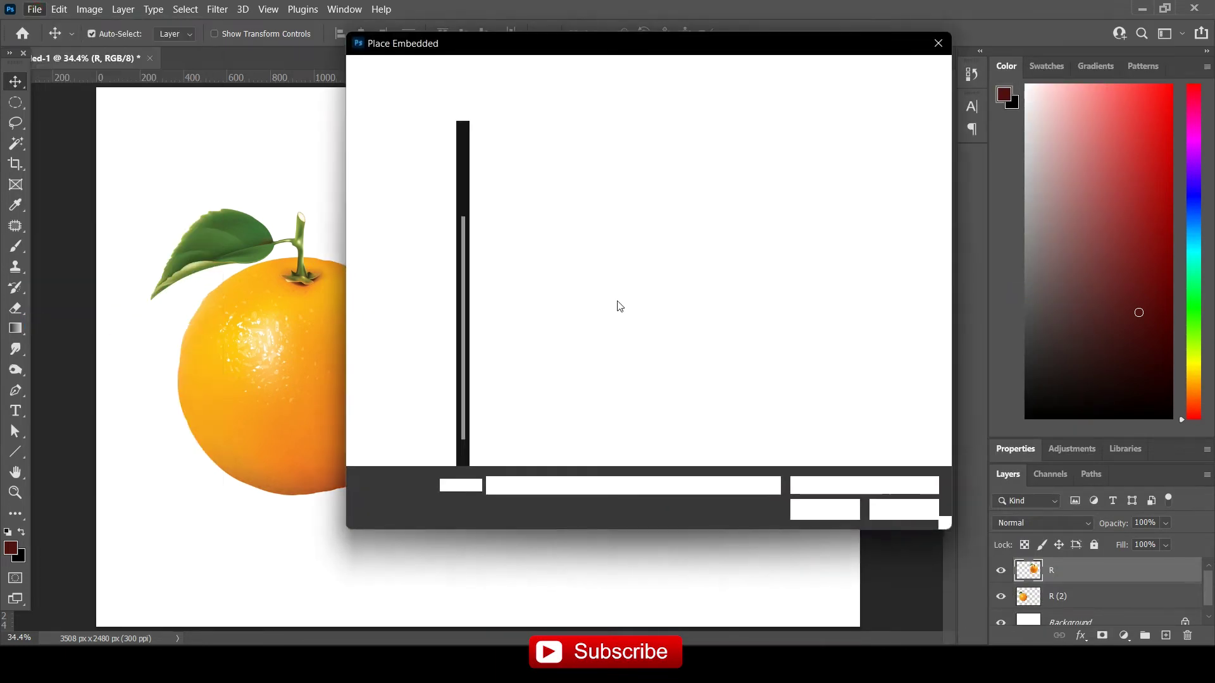
double_click(877, 182)
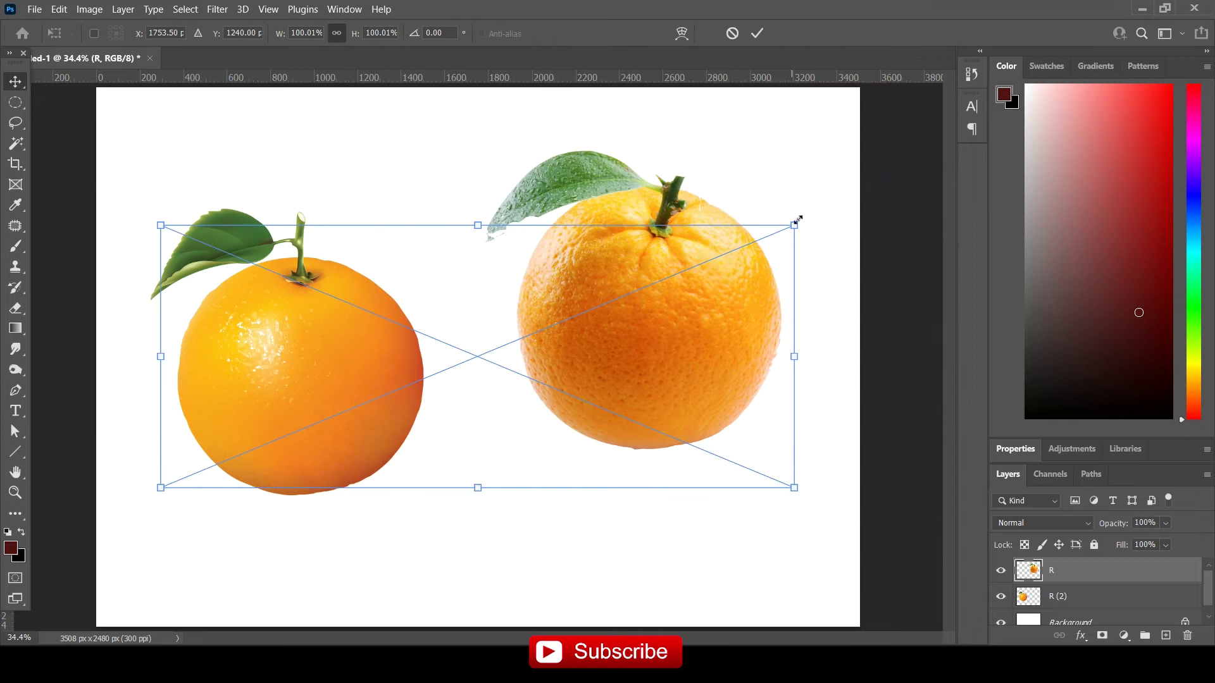
drag(795, 226, 481, 357)
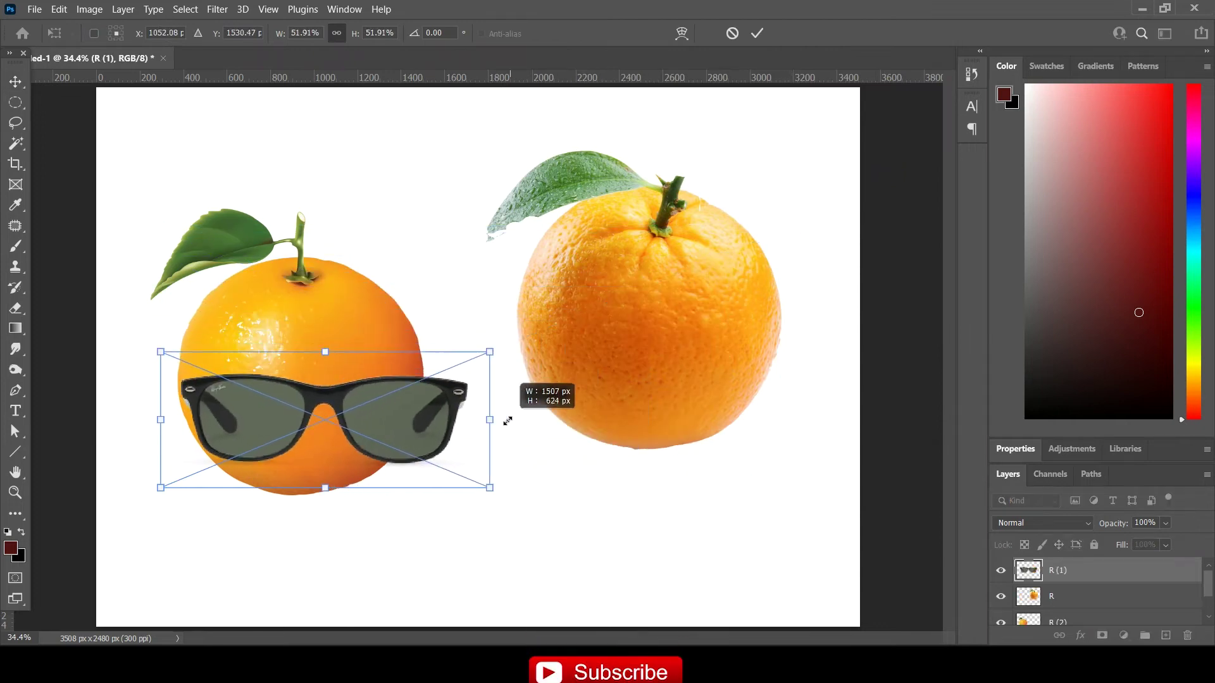
drag(424, 430, 751, 327)
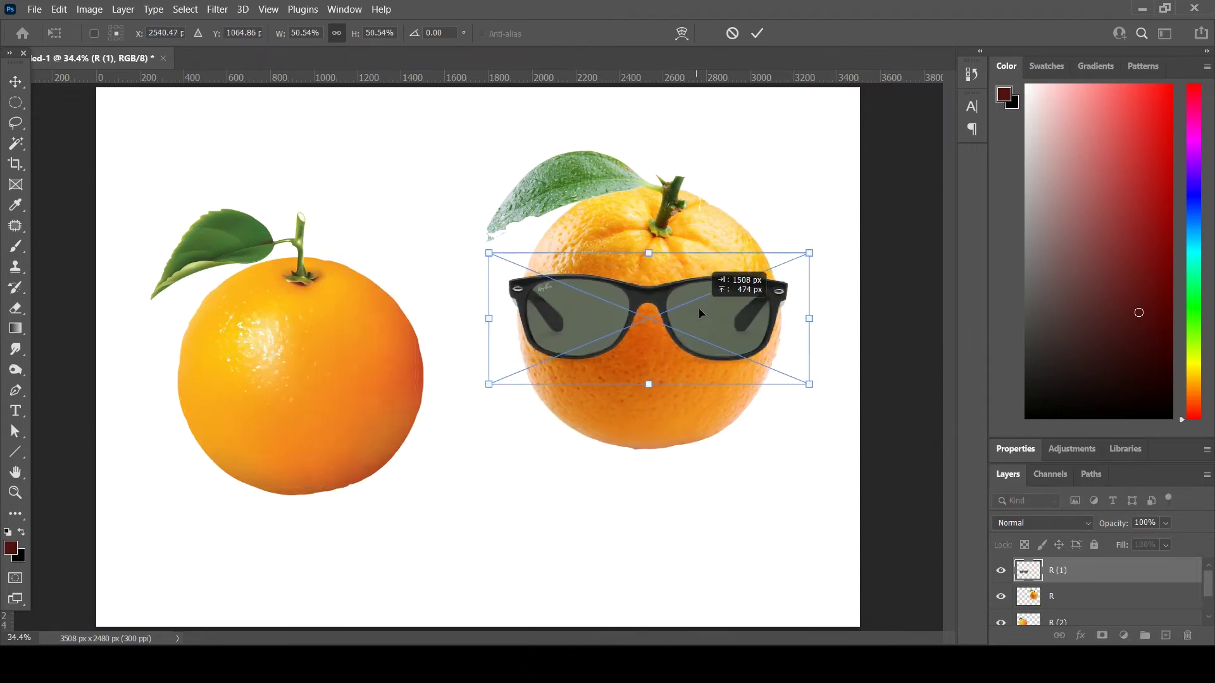
drag(802, 249, 801, 268)
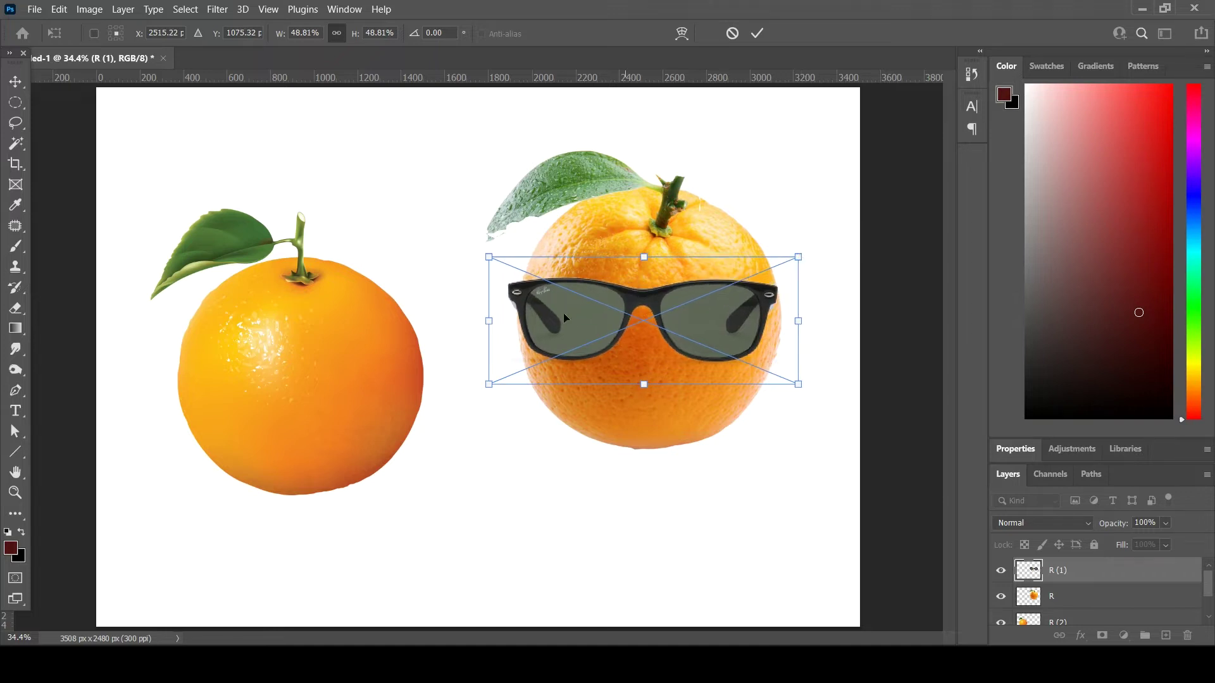
drag(485, 256, 499, 261)
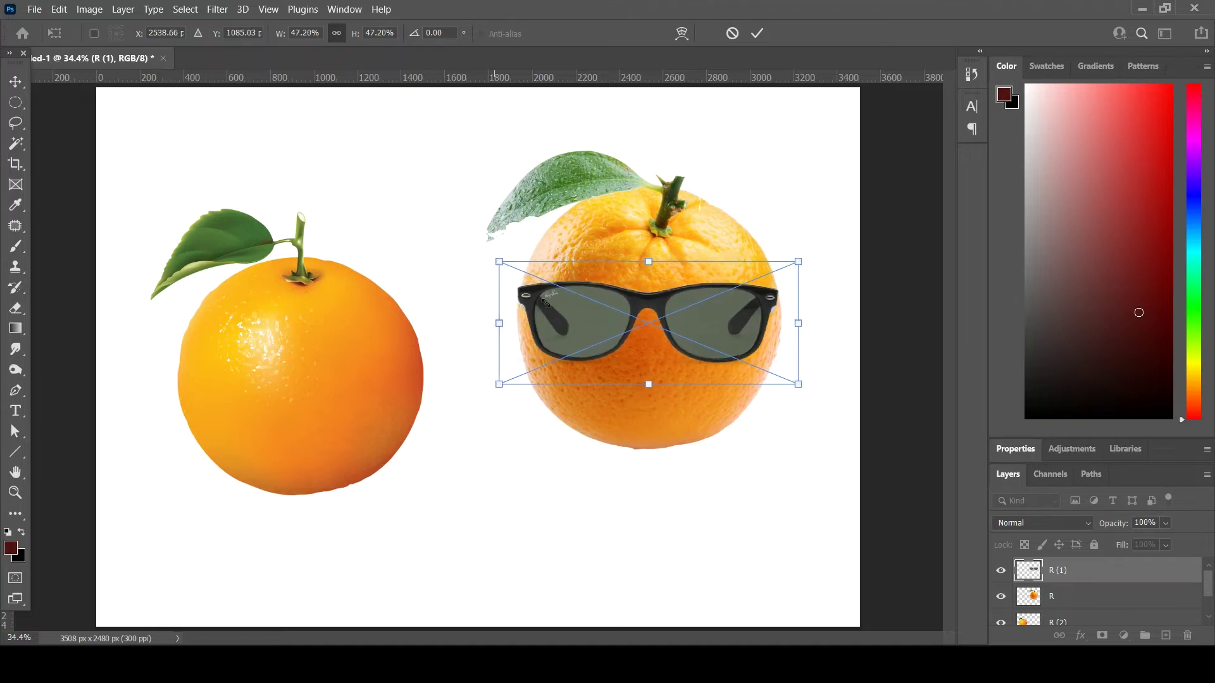
drag(702, 322, 703, 335)
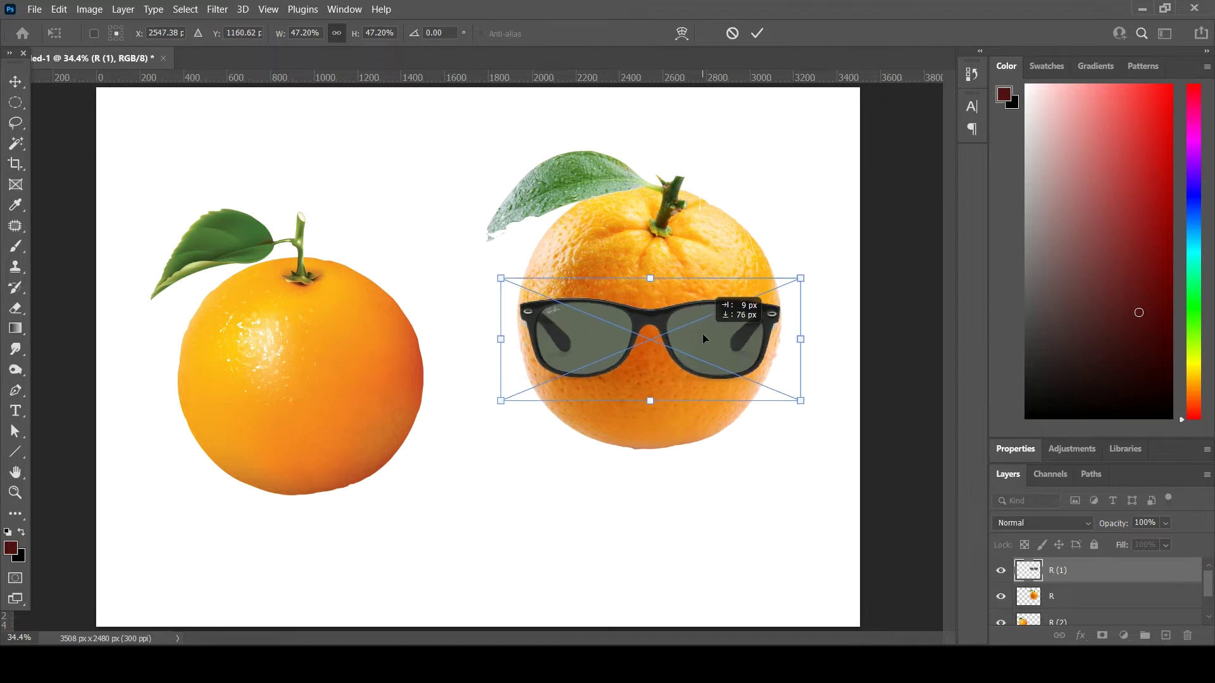
drag(801, 401, 804, 402)
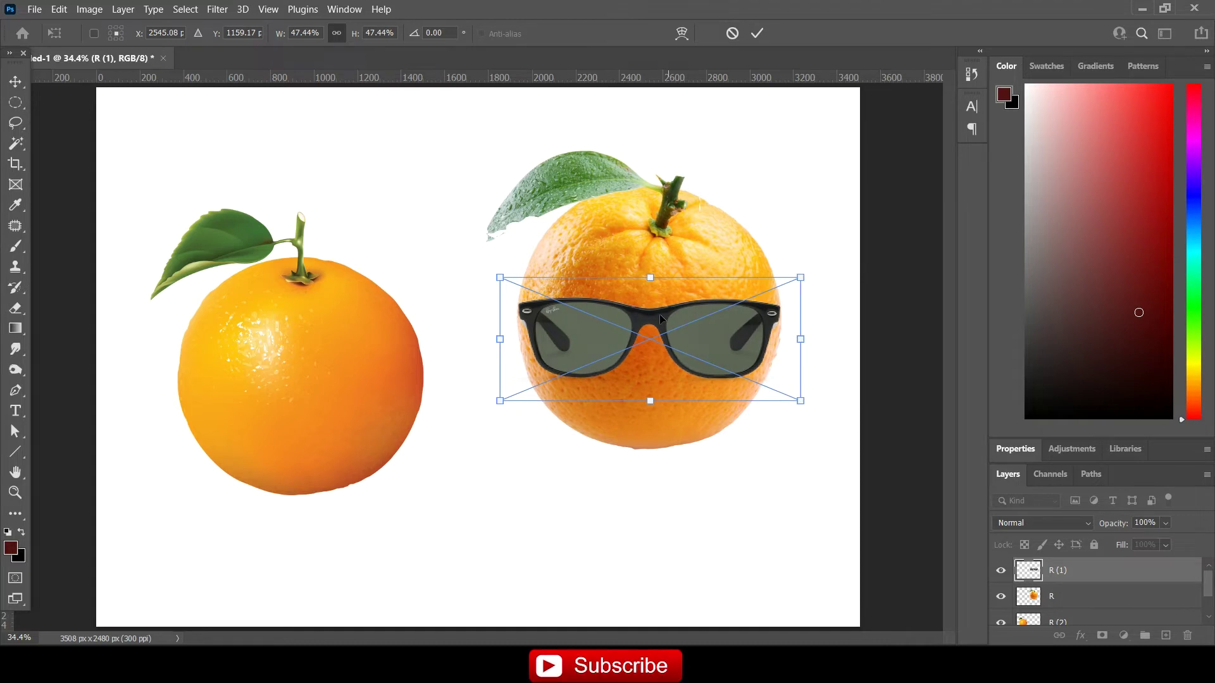
key(Return)
Step: Rasterize the sunglasses and move a sunglasses-shaped patch of orange peel onto the left orange
right_click(1063, 571)
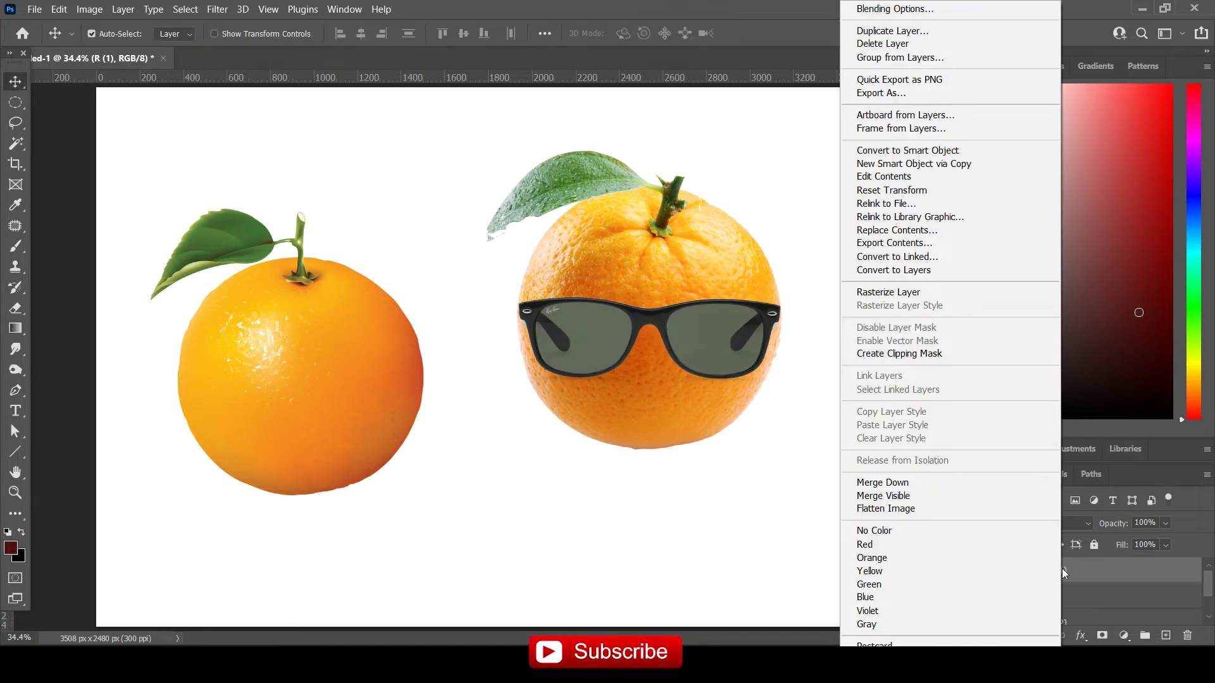
click(866, 291)
ctrl+click(1029, 572)
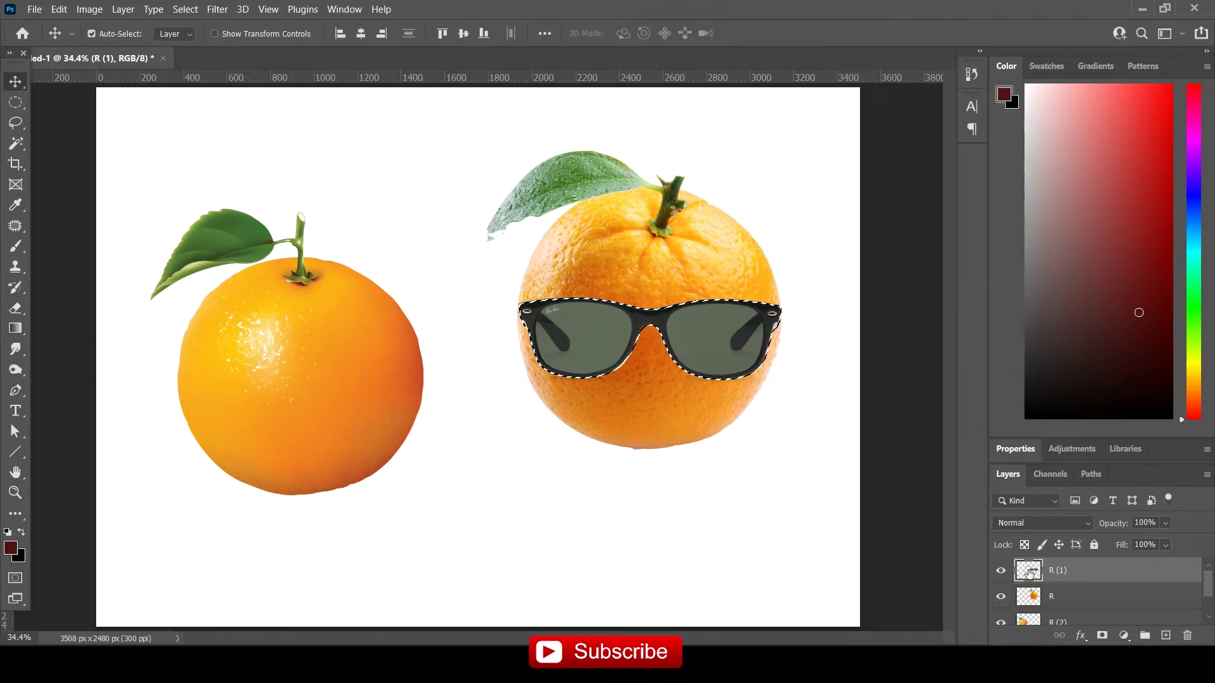
click(642, 387)
drag(712, 336, 401, 390)
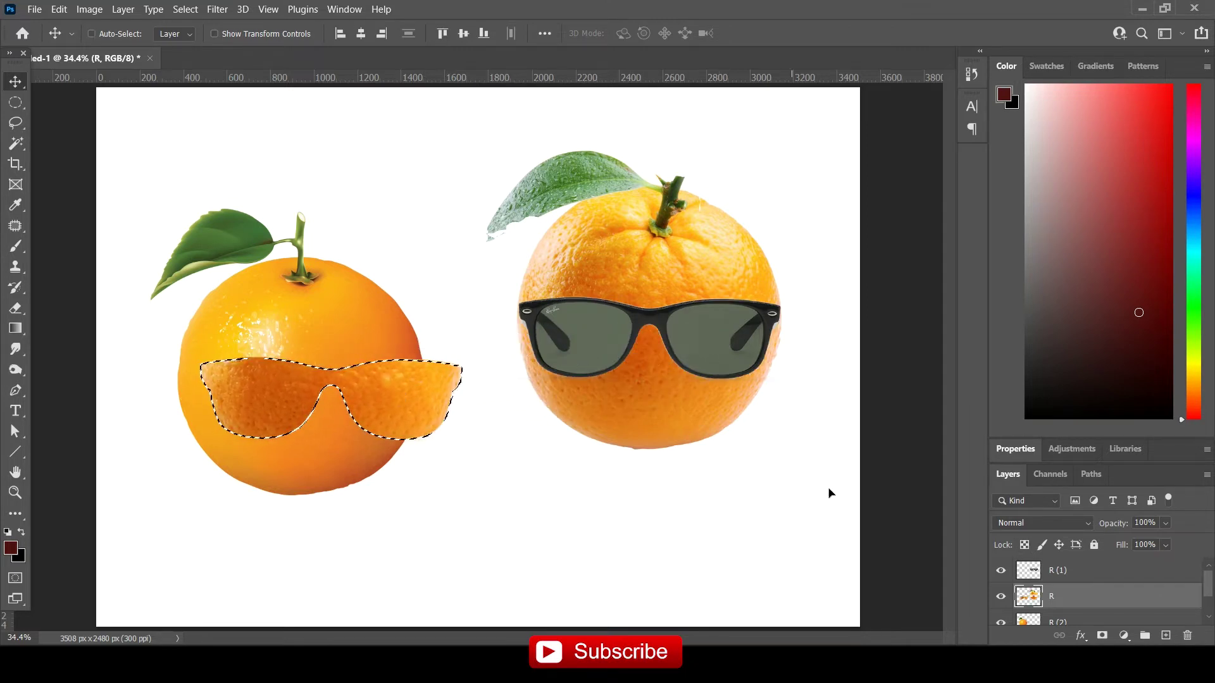
drag(434, 394, 347, 378)
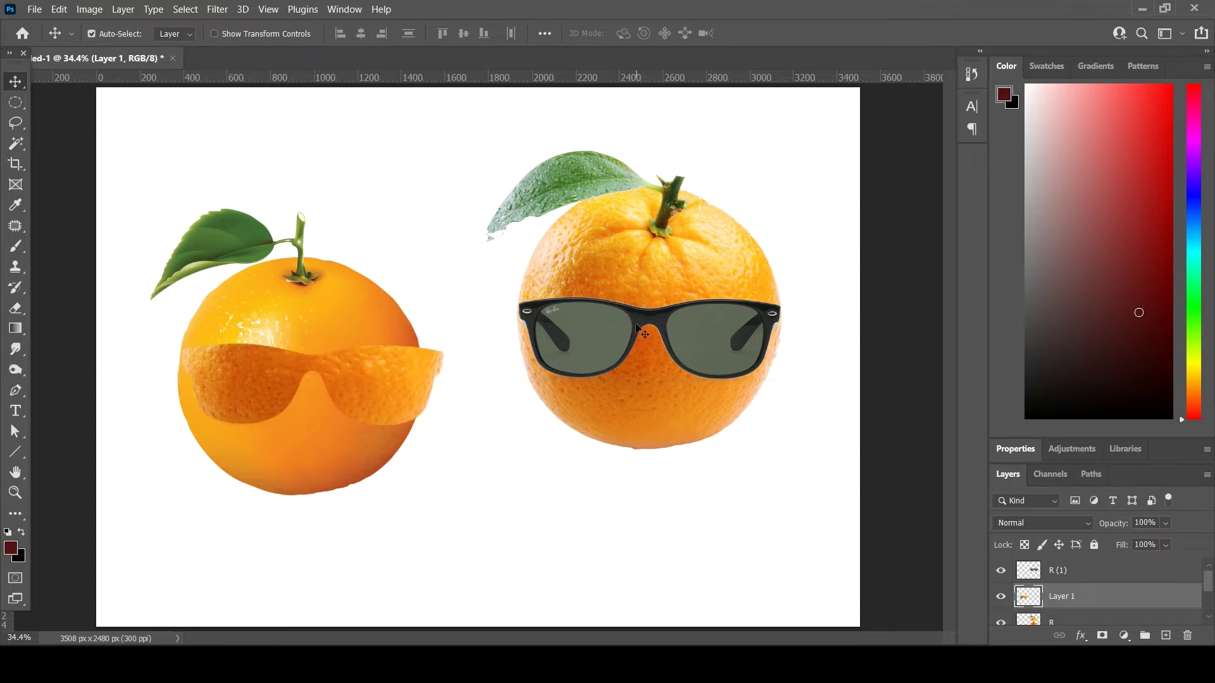
click(658, 269)
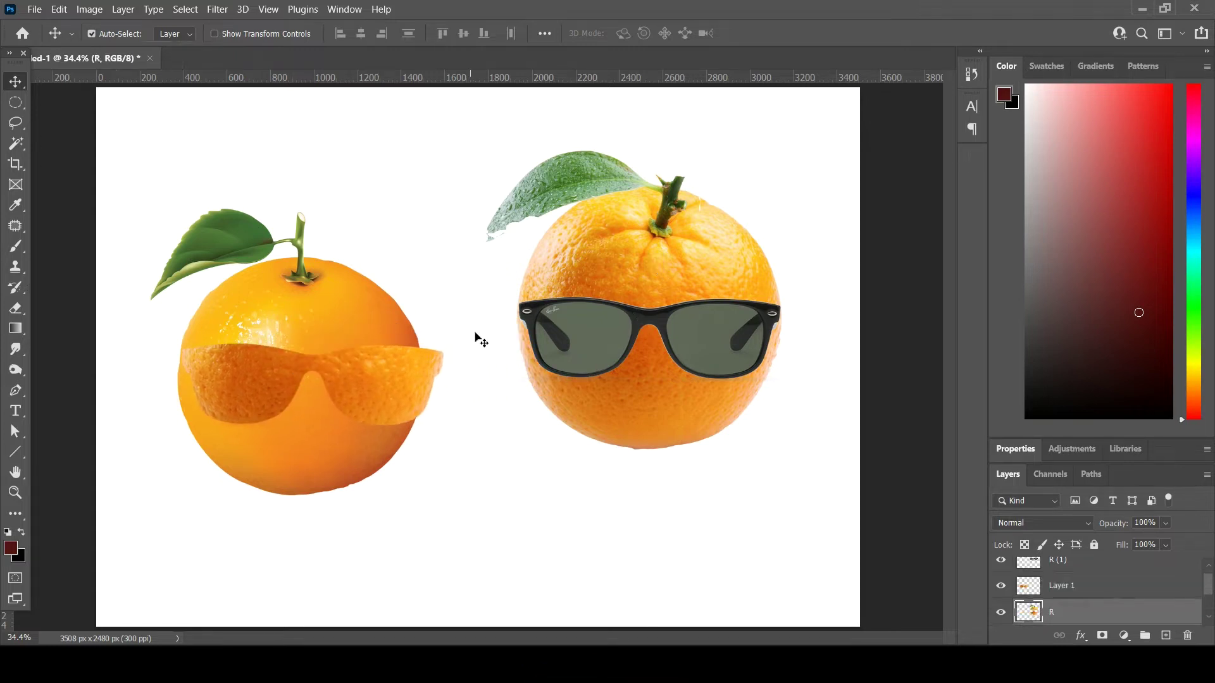
drag(398, 388, 375, 391)
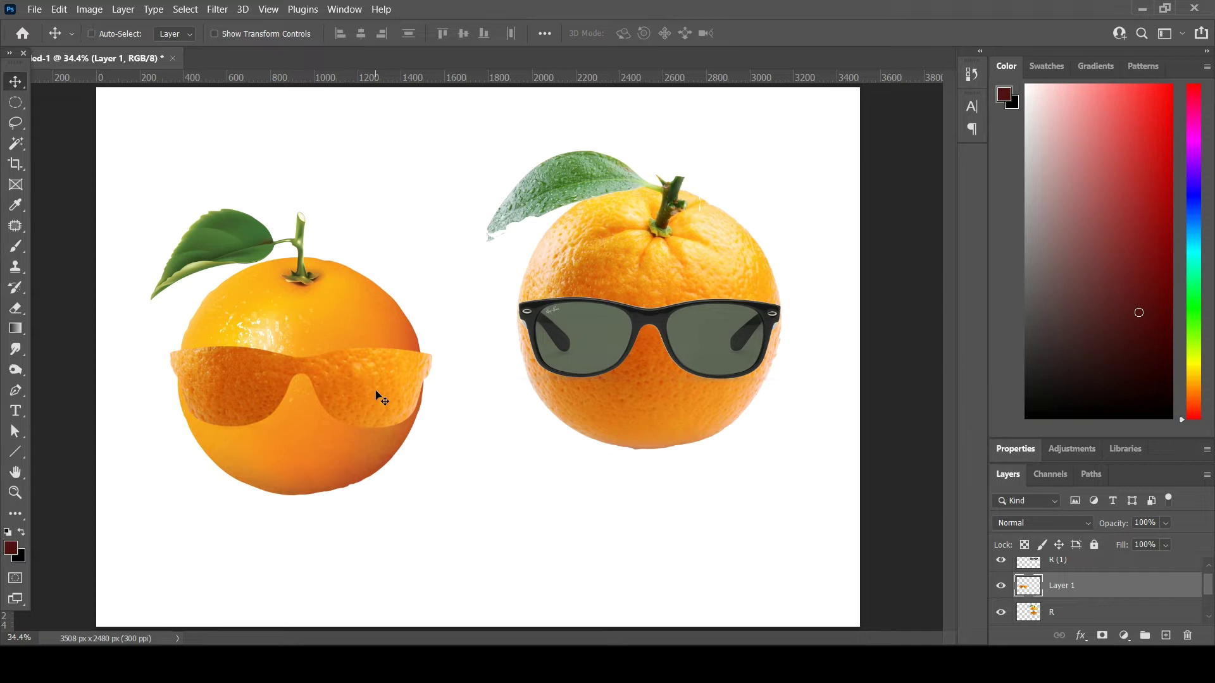
Step: Resize the peel glasses with Free Transform to fit the left orange
key(ctrl+t)
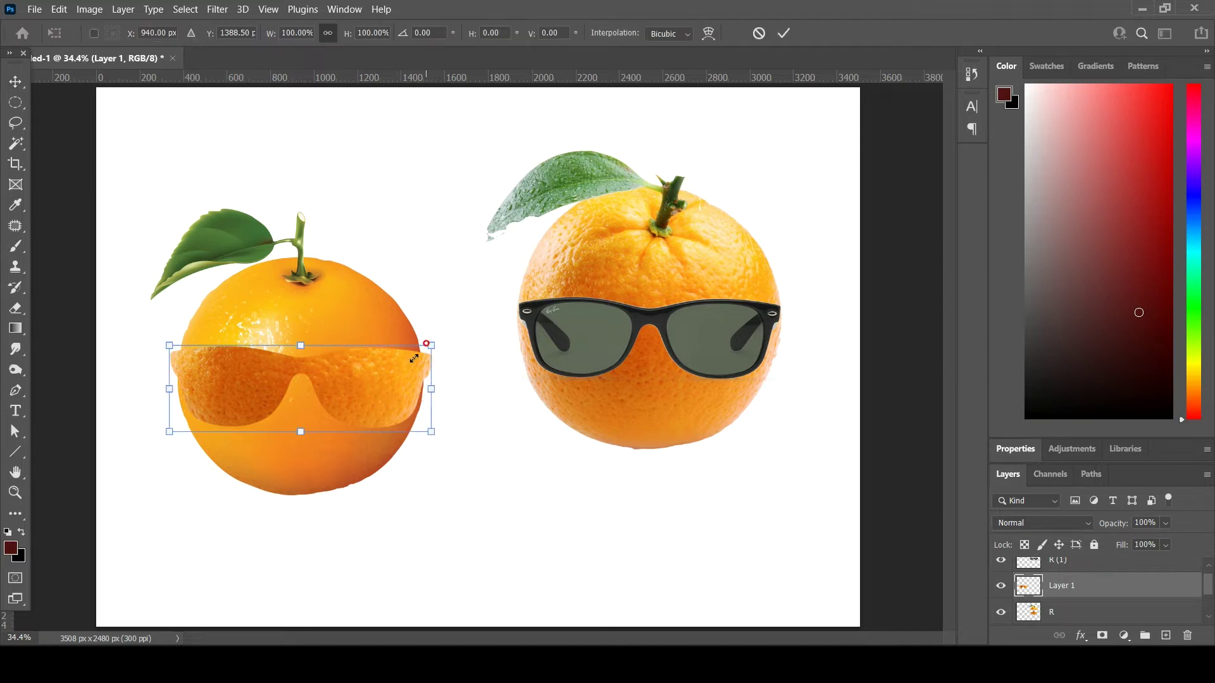
mouse_move(398, 369)
mouse_down()
mouse_move(399, 358)
mouse_move(362, 376)
mouse_up()
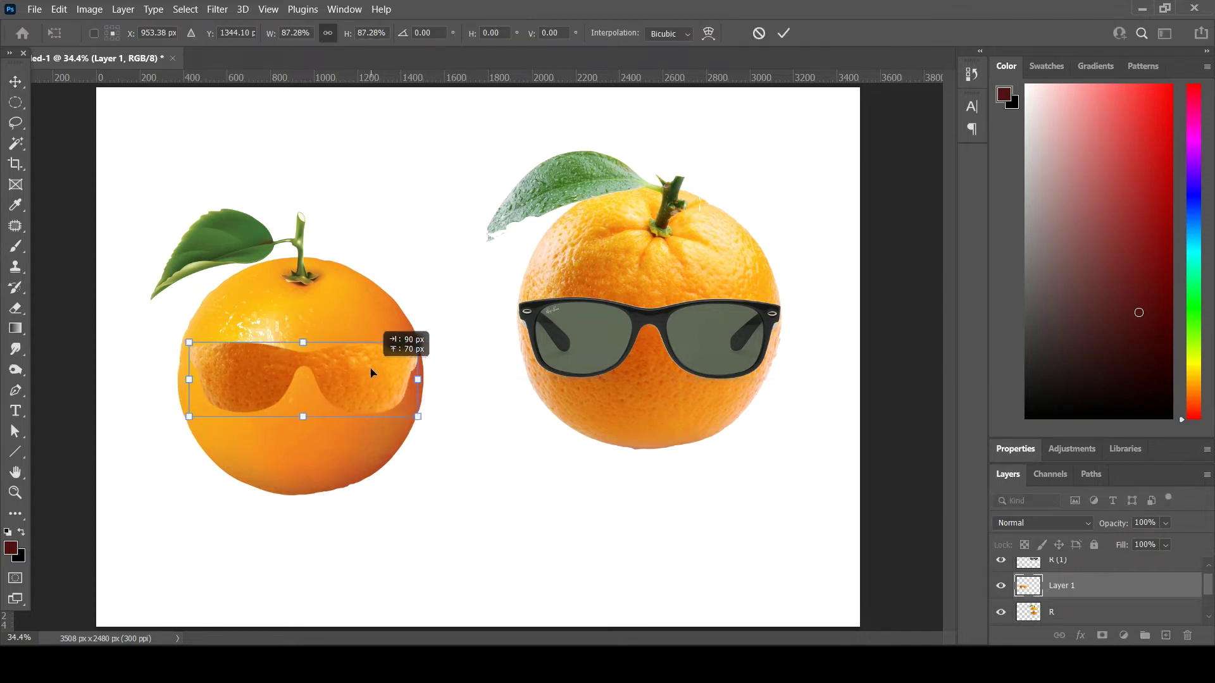
drag(407, 416, 420, 419)
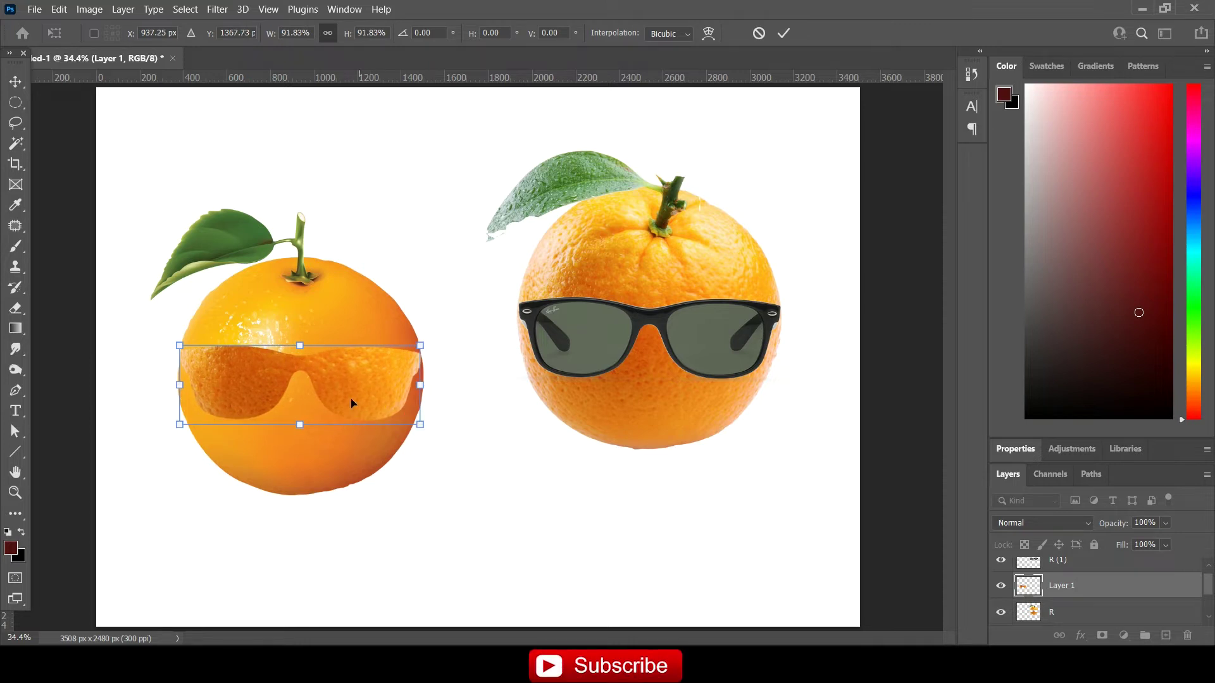
key(Return)
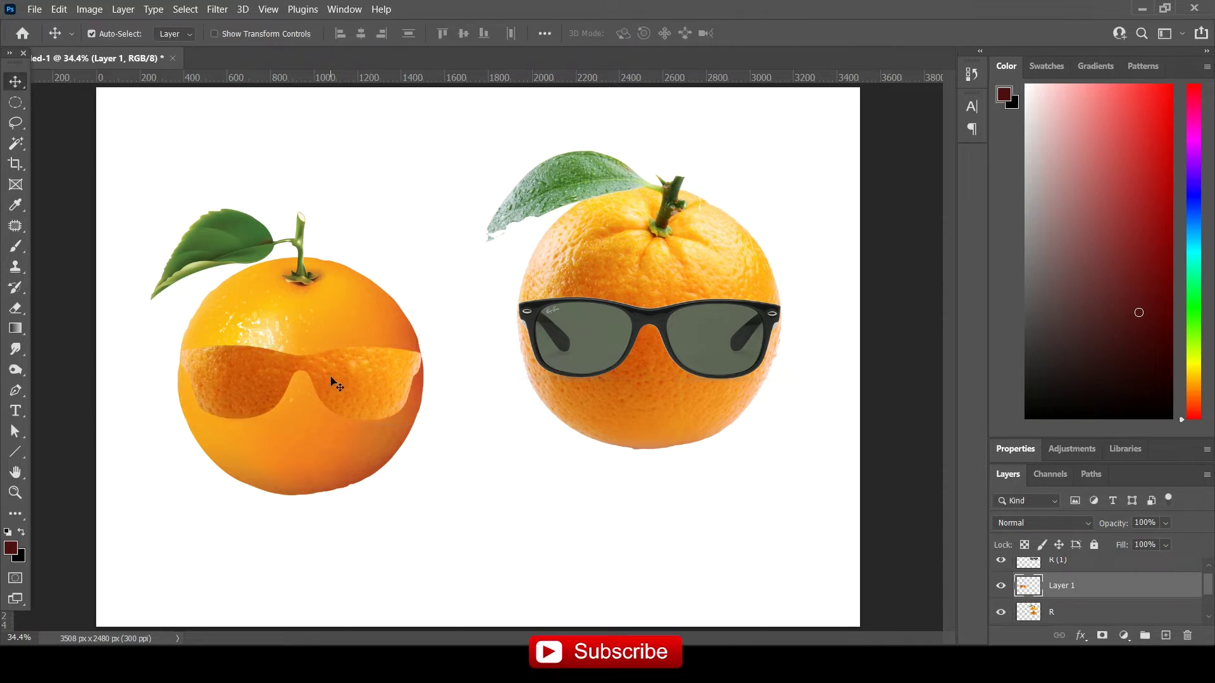
Step: Give the peel glasses an 8 px drop shadow and enable a gradient overlay
click(1083, 635)
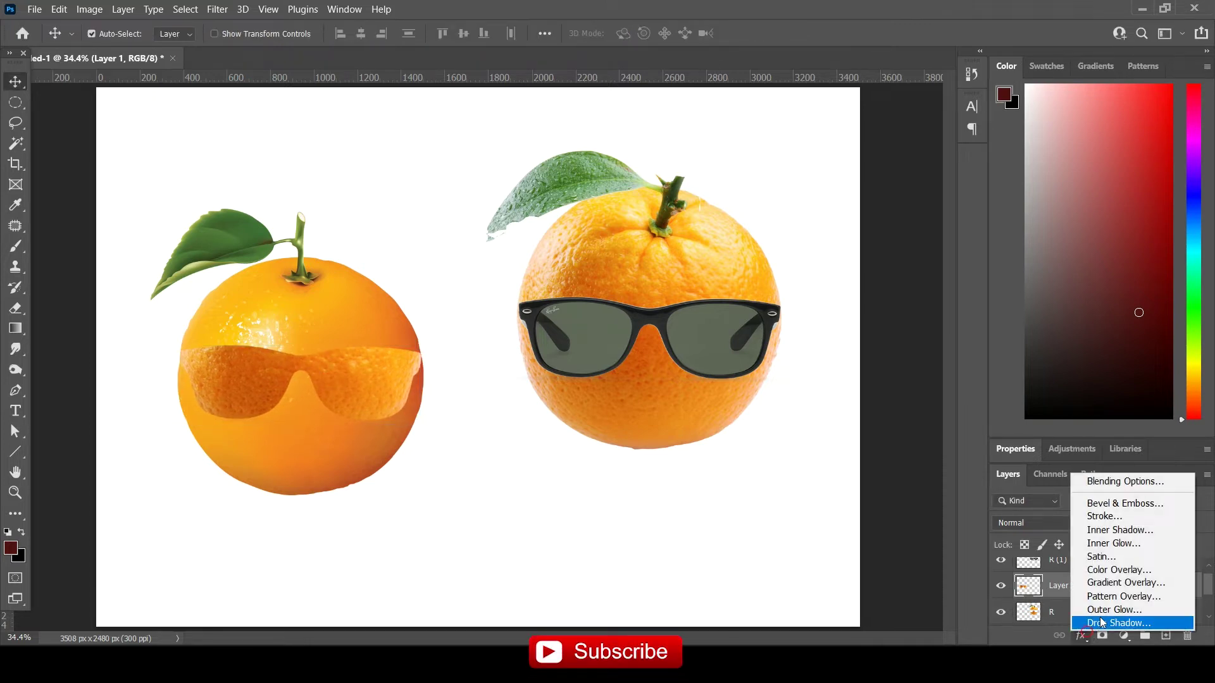
click(1103, 623)
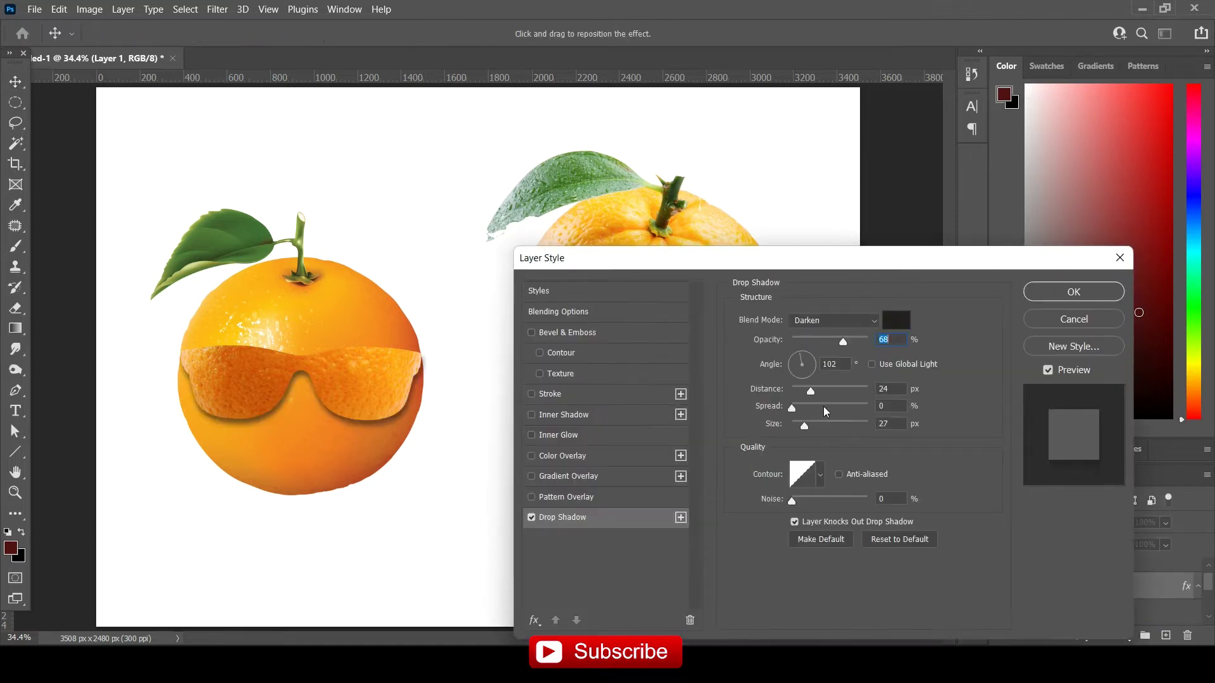
drag(805, 426, 800, 430)
click(565, 477)
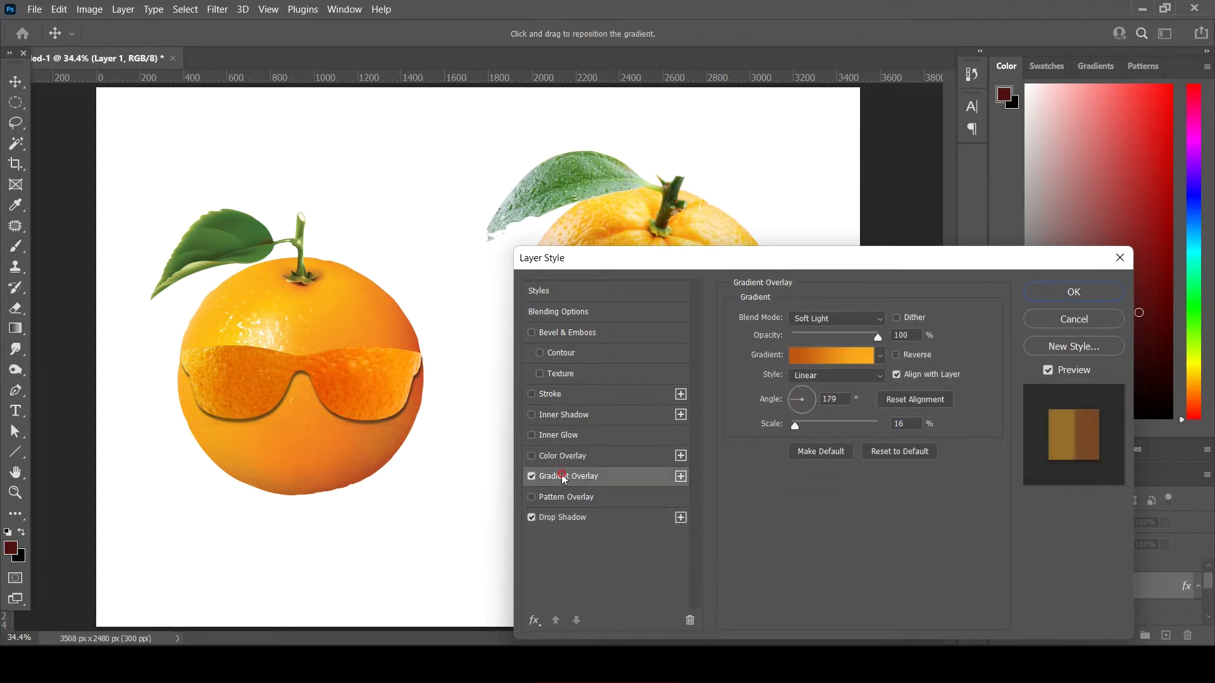
Step: Recolour the gradient's left stop to sampled orange and its right stop to light orange
click(843, 358)
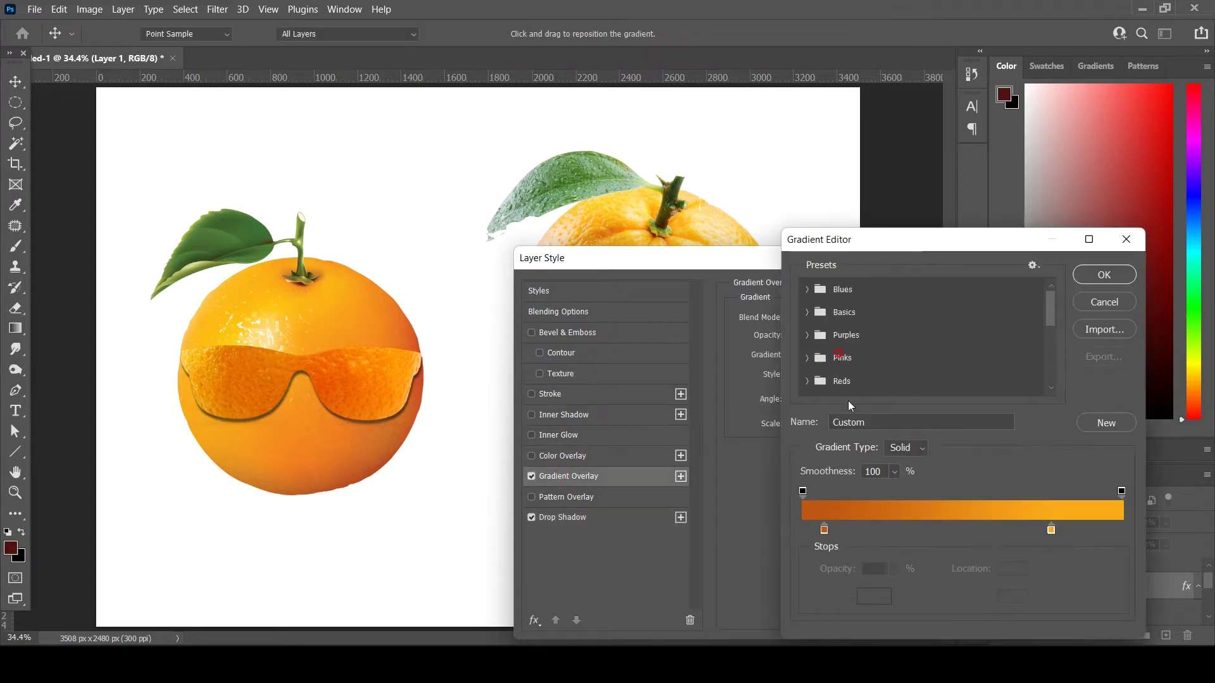
double_click(825, 530)
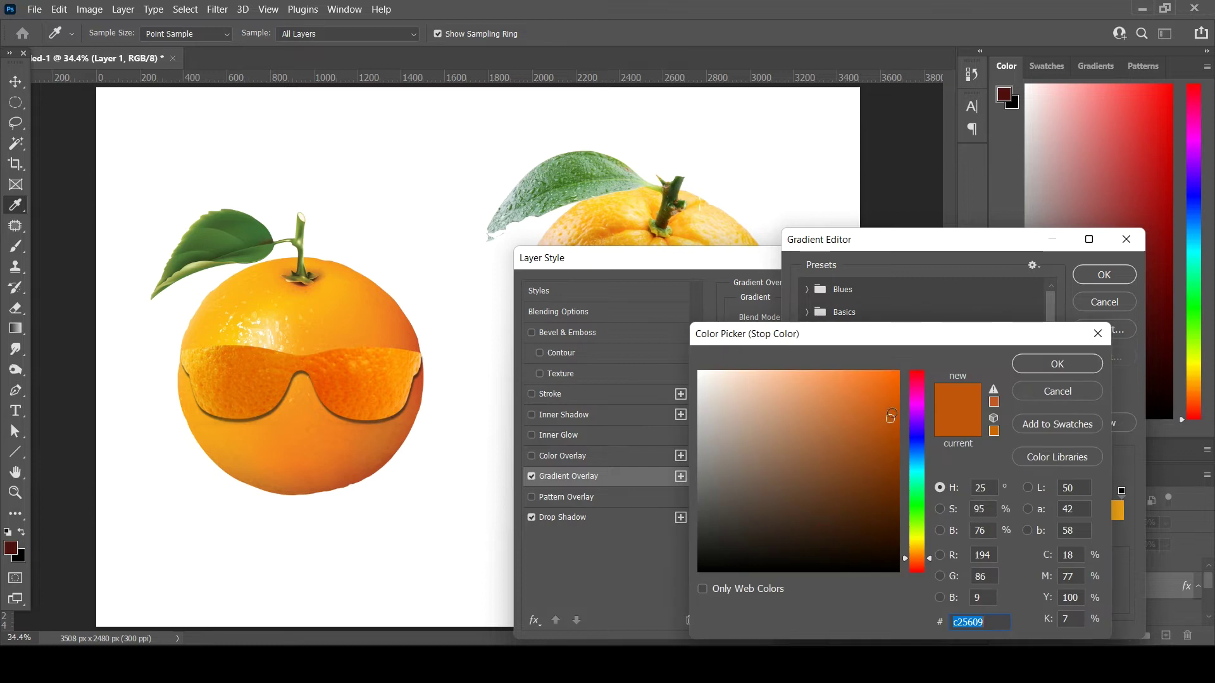
click(891, 389)
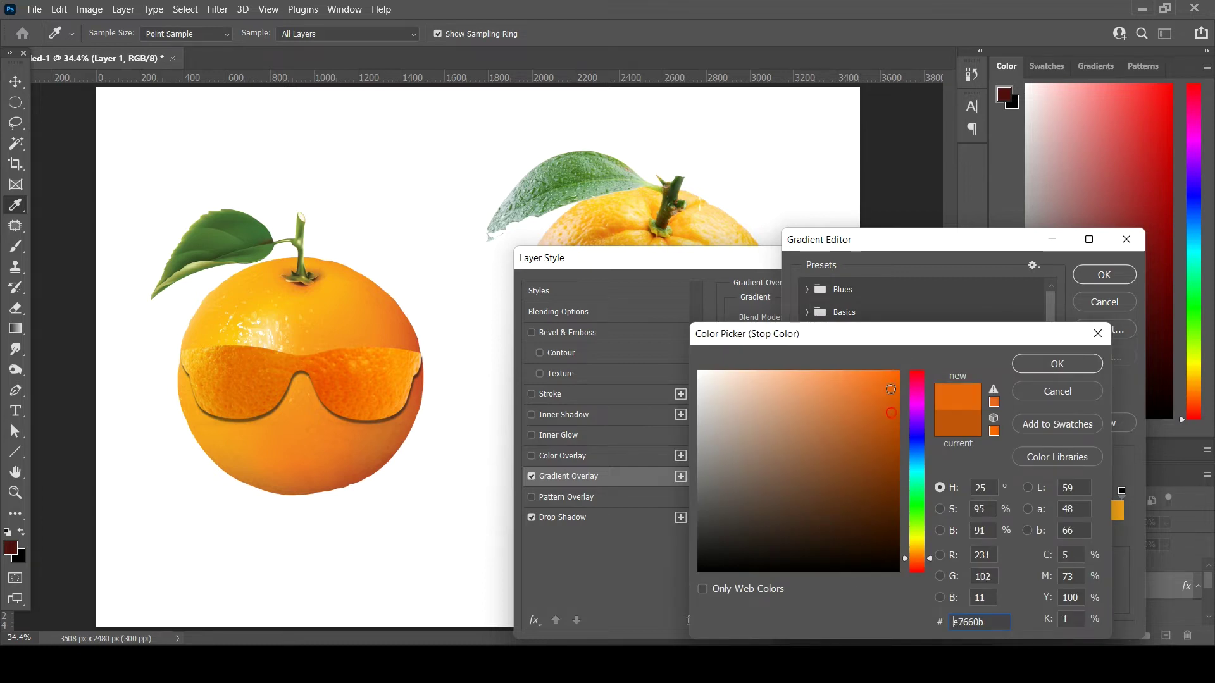
click(195, 366)
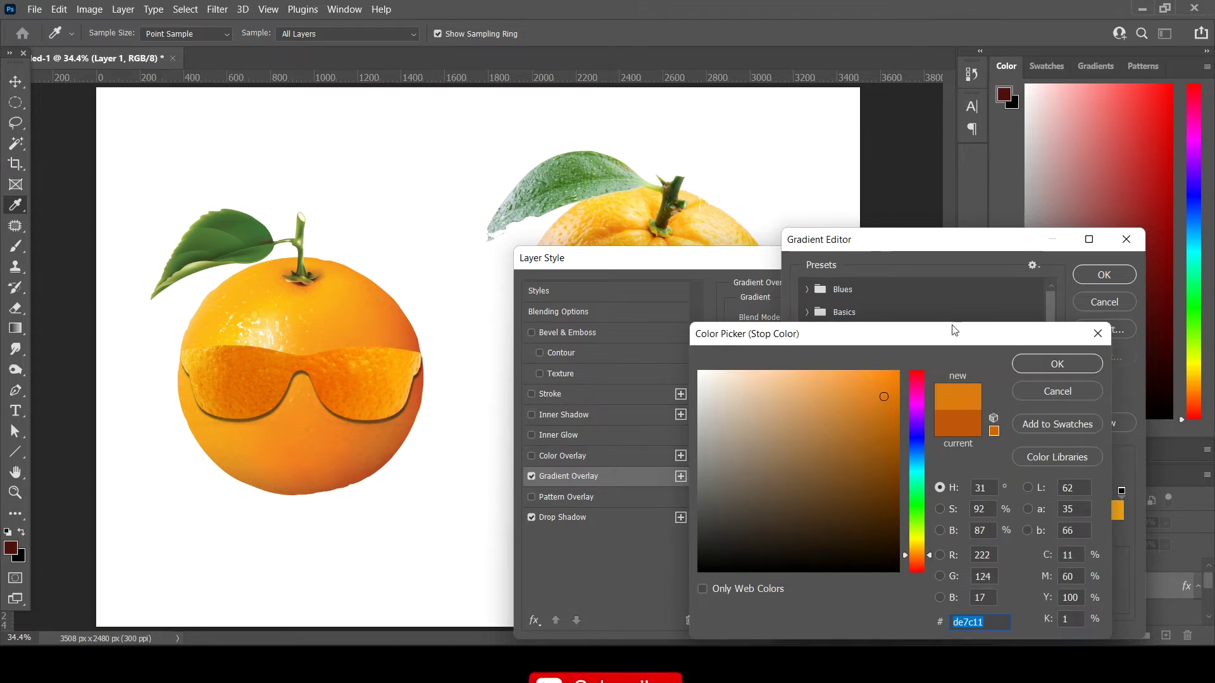
click(1057, 364)
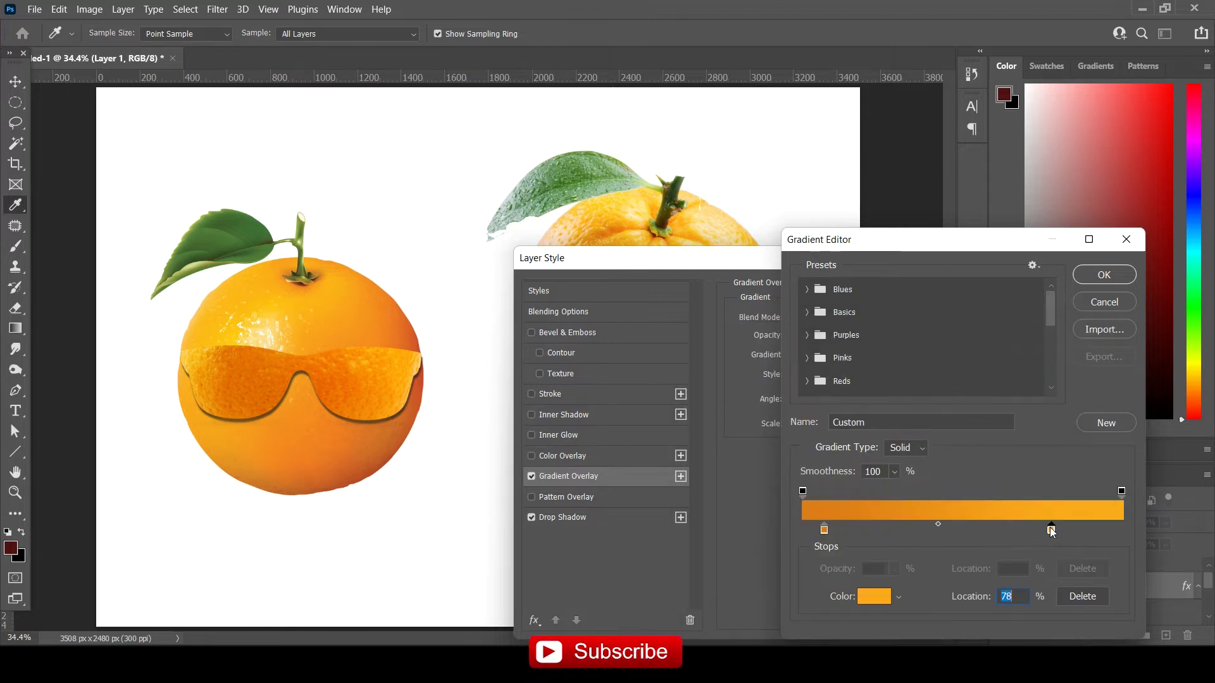
double_click(1051, 530)
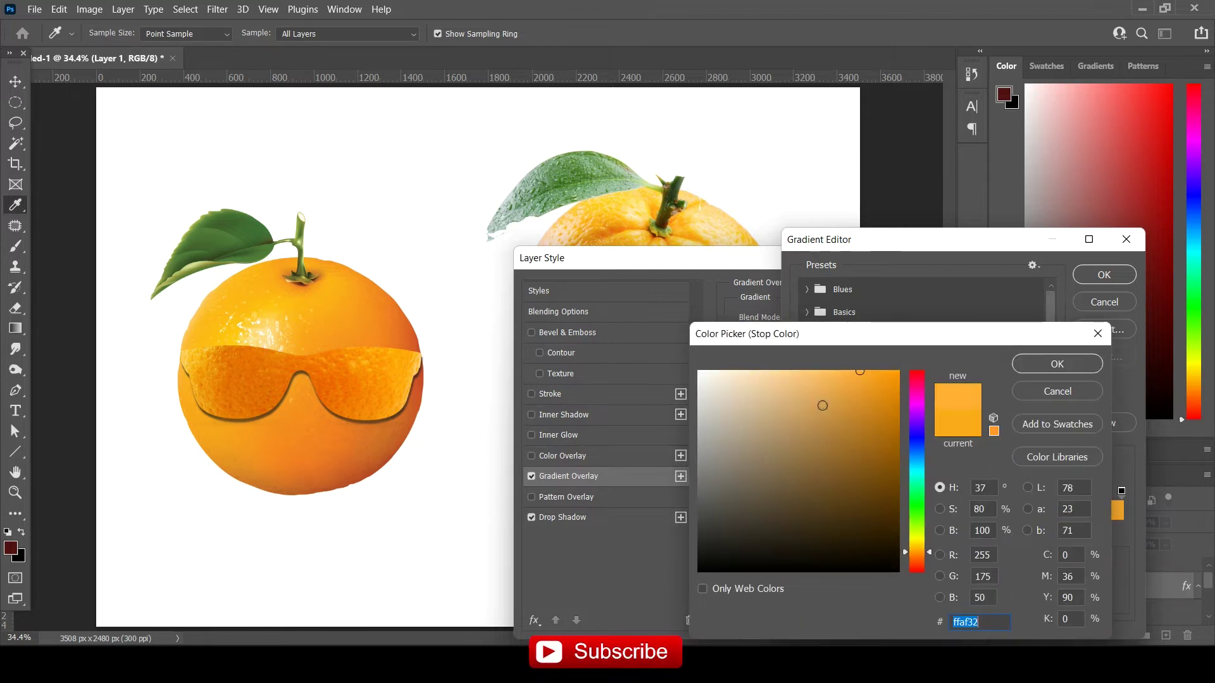
click(825, 376)
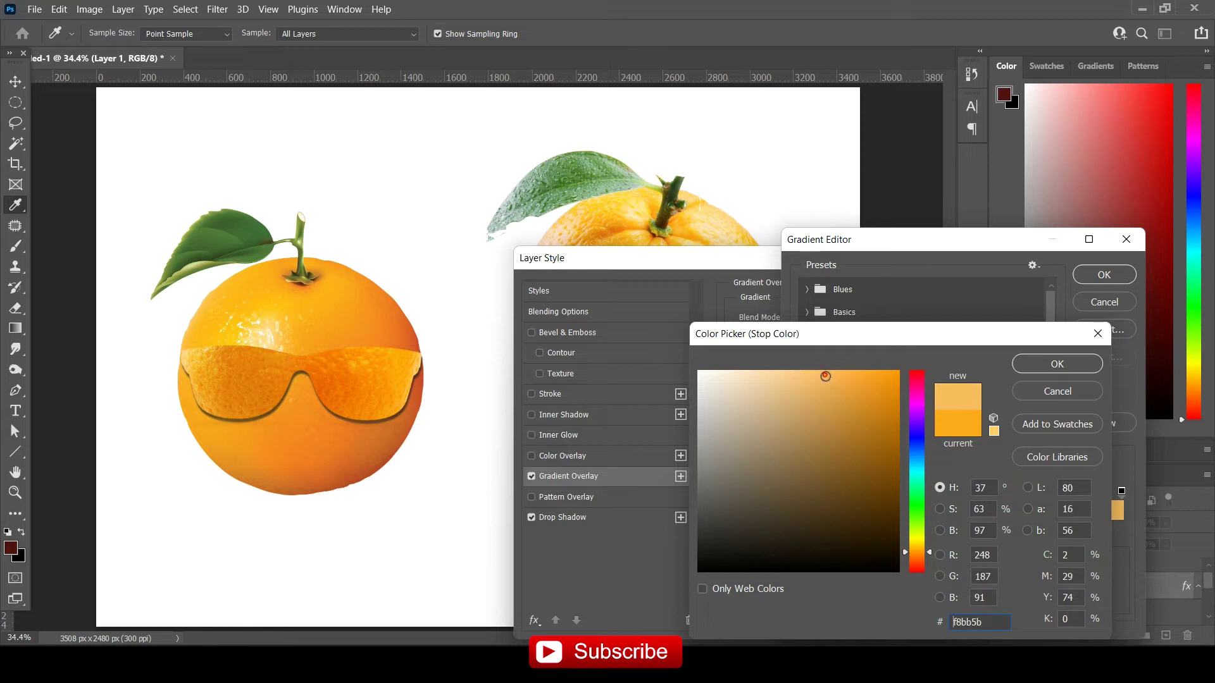
click(1057, 364)
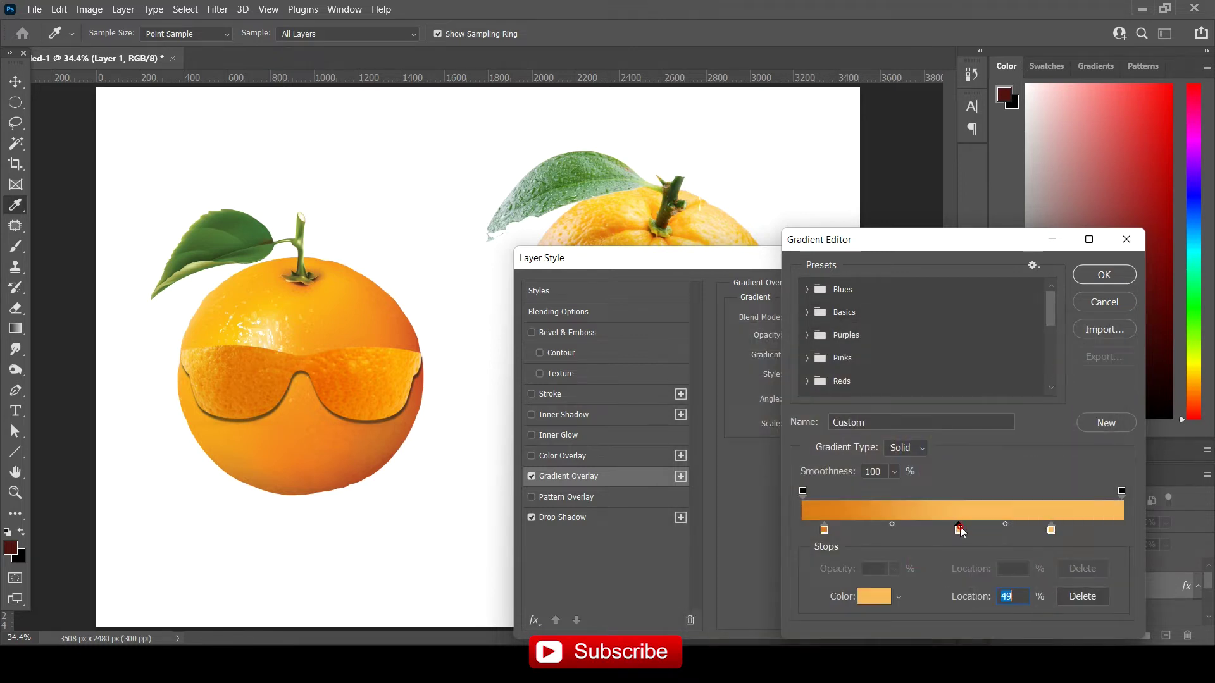
Step: Add a pale cream middle stop and apply the edited gradient to the overlay
double_click(959, 528)
mouse_move(831, 462)
mouse_down()
mouse_move(866, 535)
mouse_move(920, 557)
mouse_up()
drag(886, 393, 709, 371)
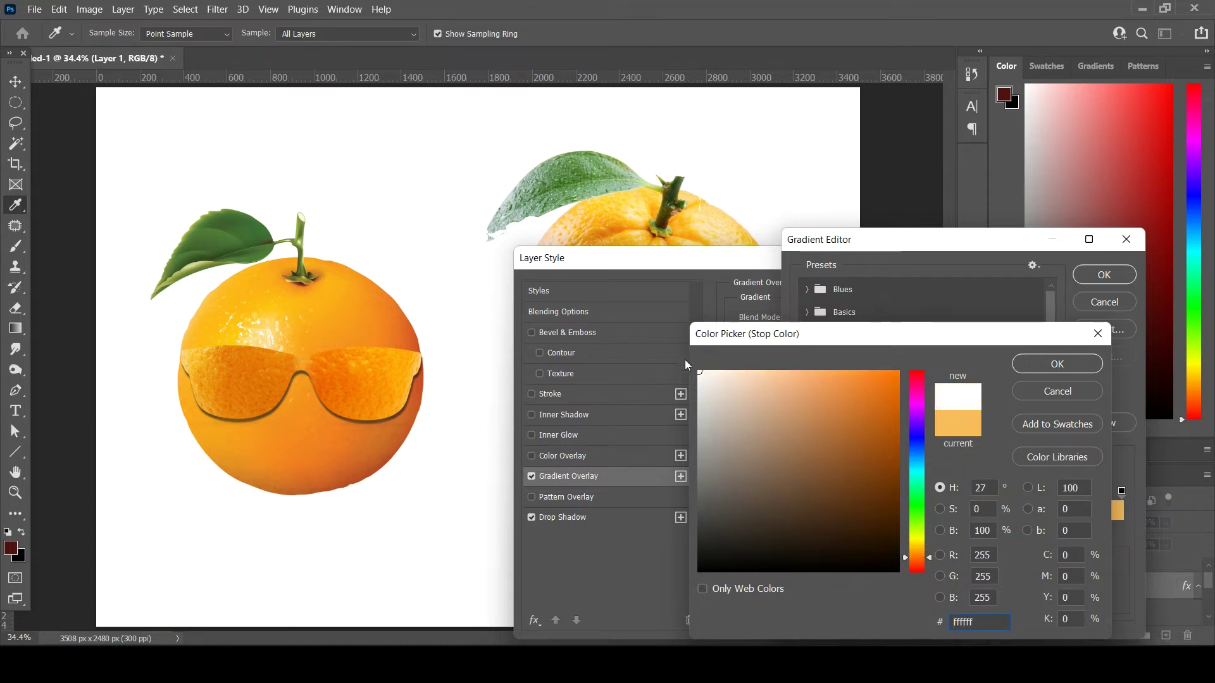
drag(795, 399, 821, 420)
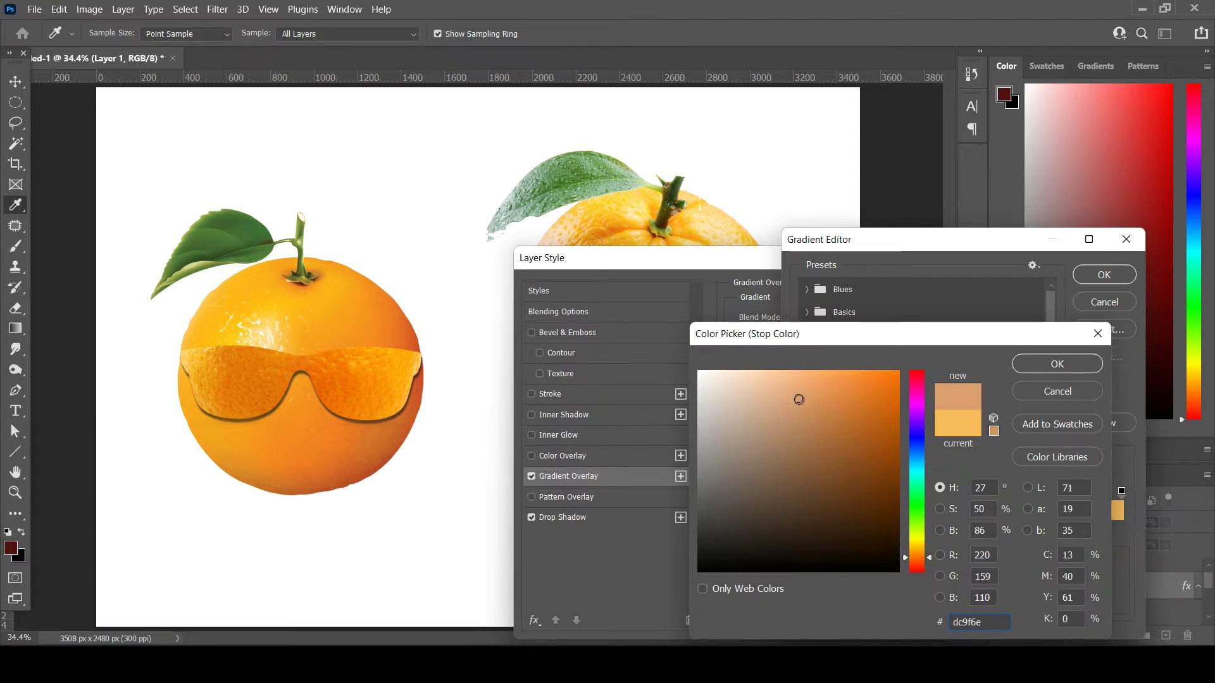
drag(746, 397, 715, 376)
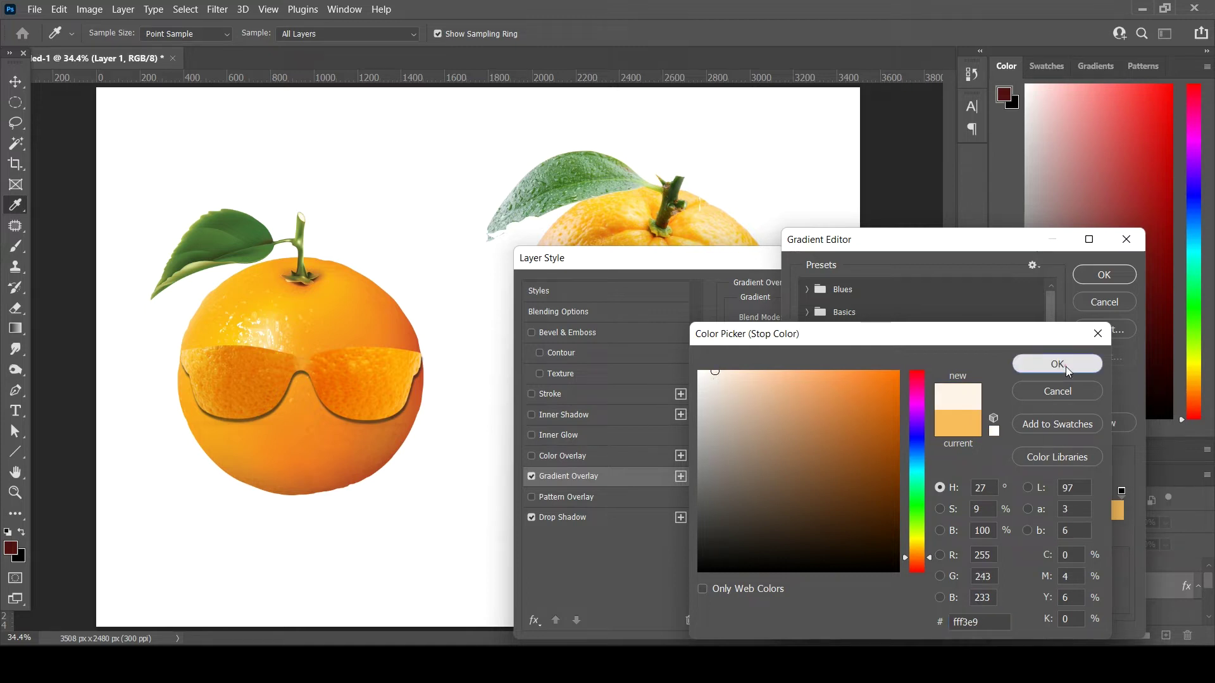
click(1066, 366)
click(1105, 275)
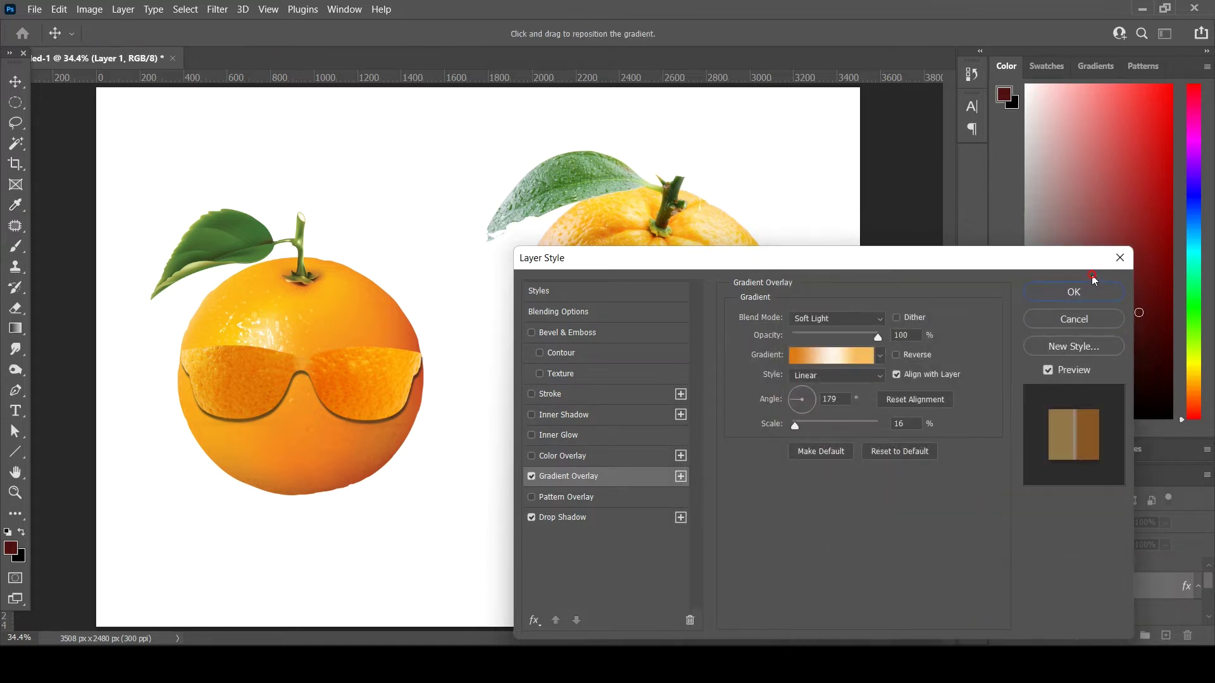
click(534, 457)
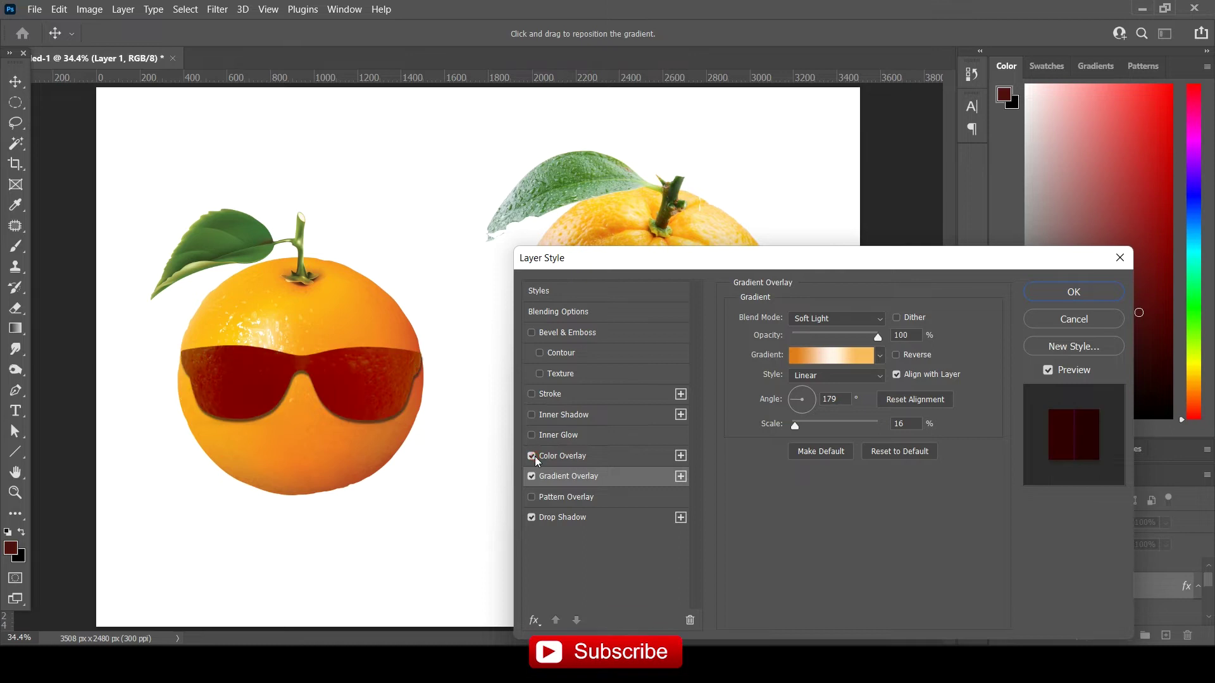
Step: Set the colour overlay's colour to a pale yellow
click(563, 455)
click(895, 322)
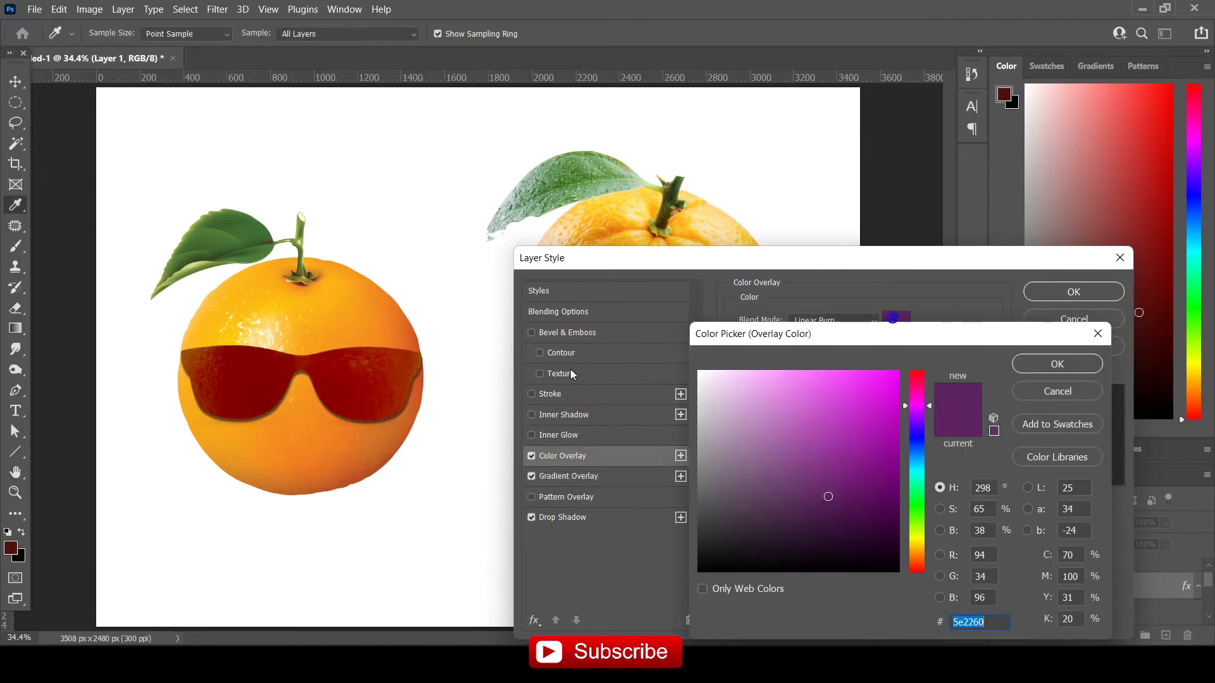
click(312, 333)
click(819, 374)
click(323, 426)
click(264, 320)
click(803, 369)
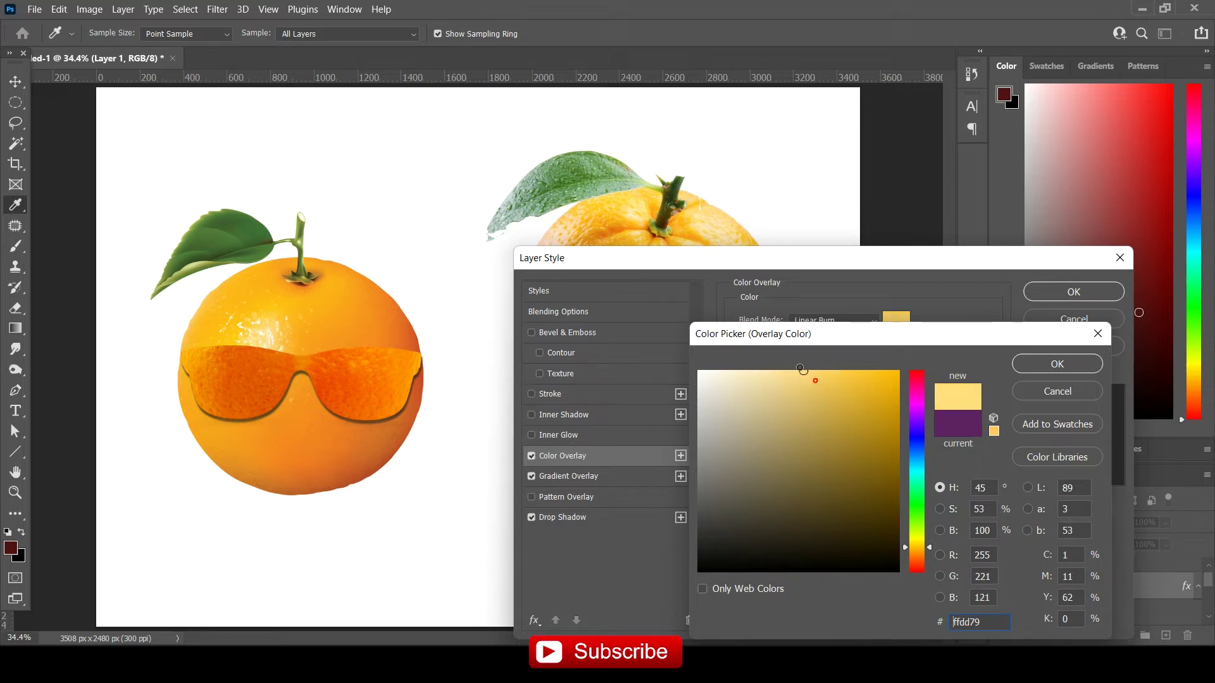
click(1056, 364)
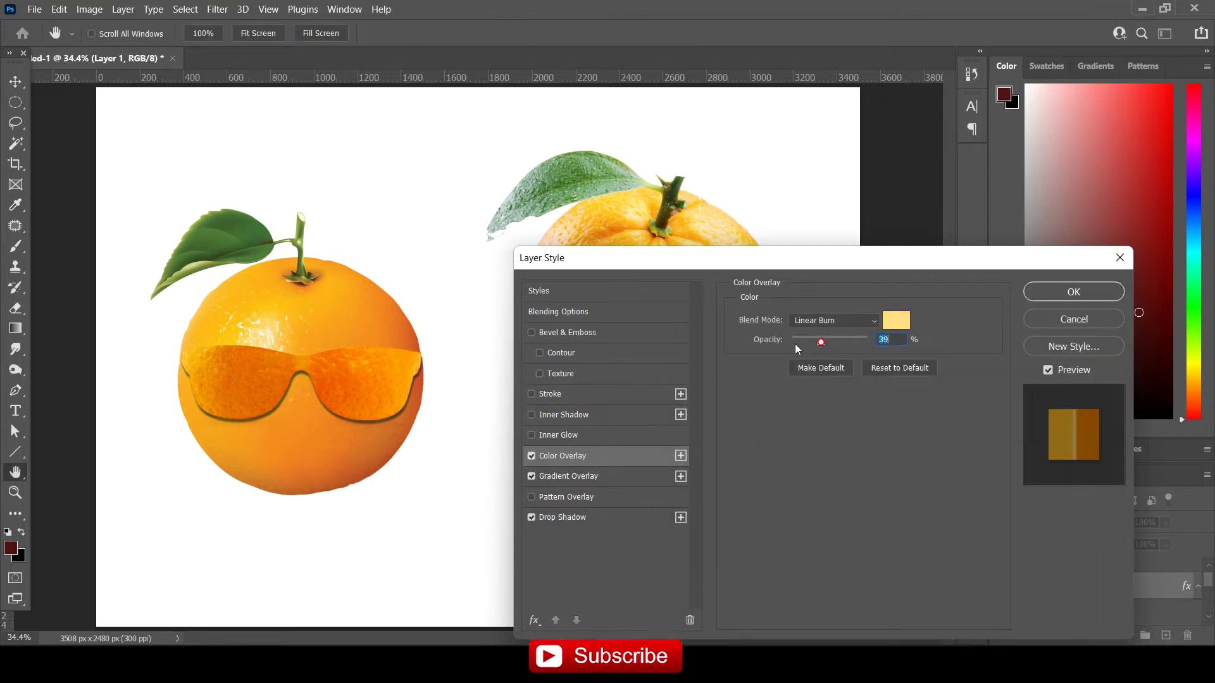
Step: Set the colour overlay to Color Dodge blending at 17% opacity
click(836, 323)
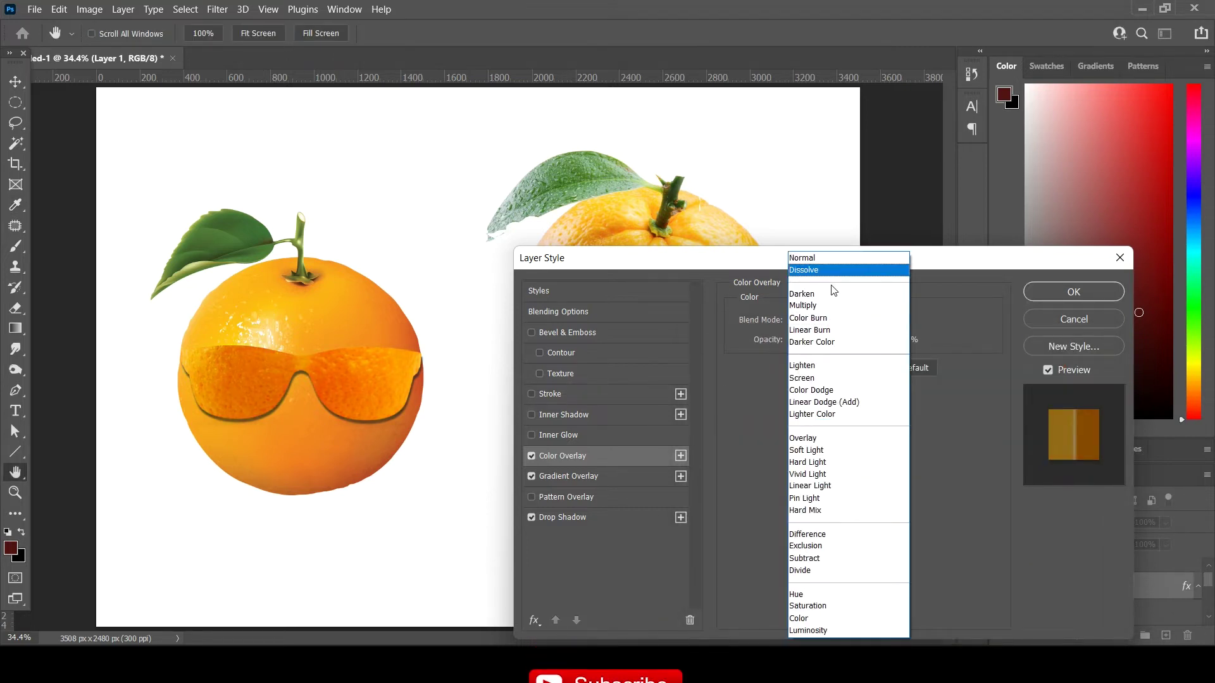
click(830, 283)
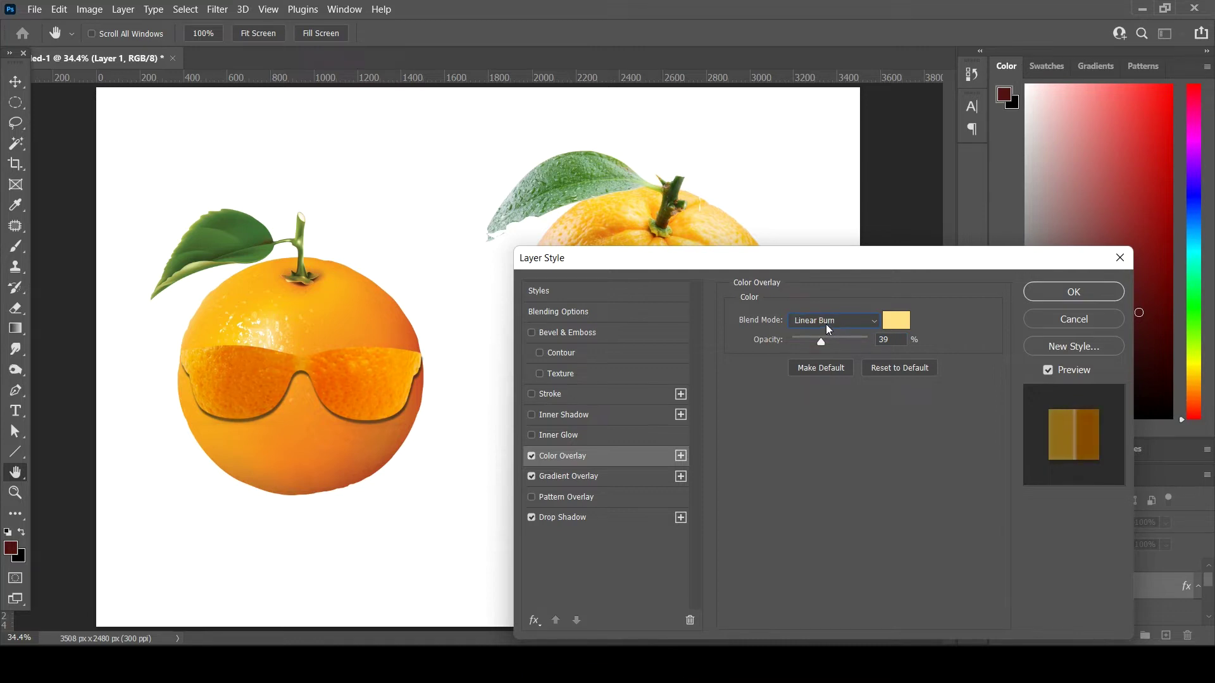
scroll(828, 326, down, 2)
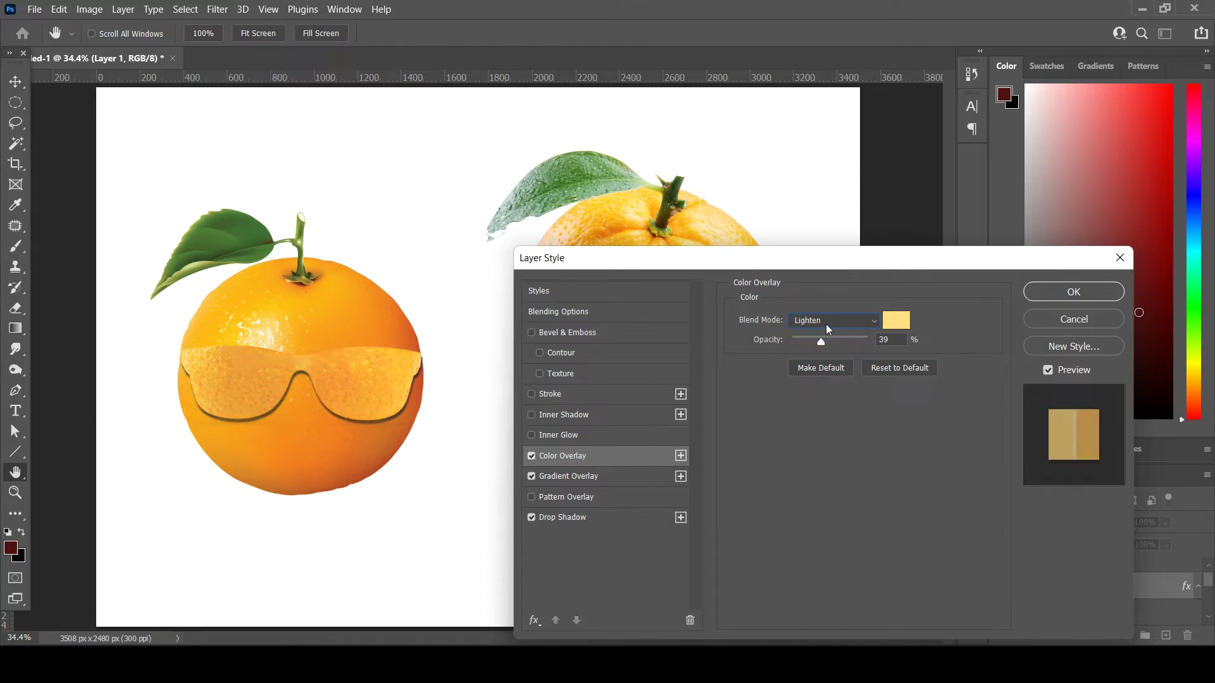
drag(821, 342, 805, 342)
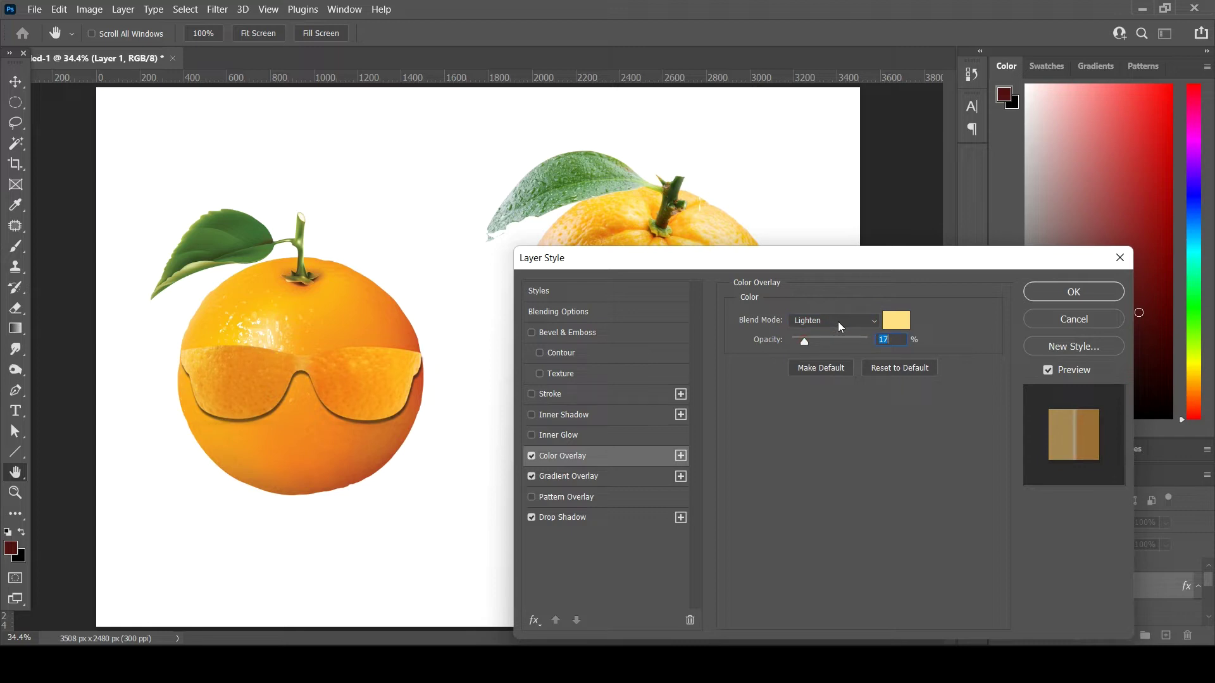
scroll(838, 321, down, 2)
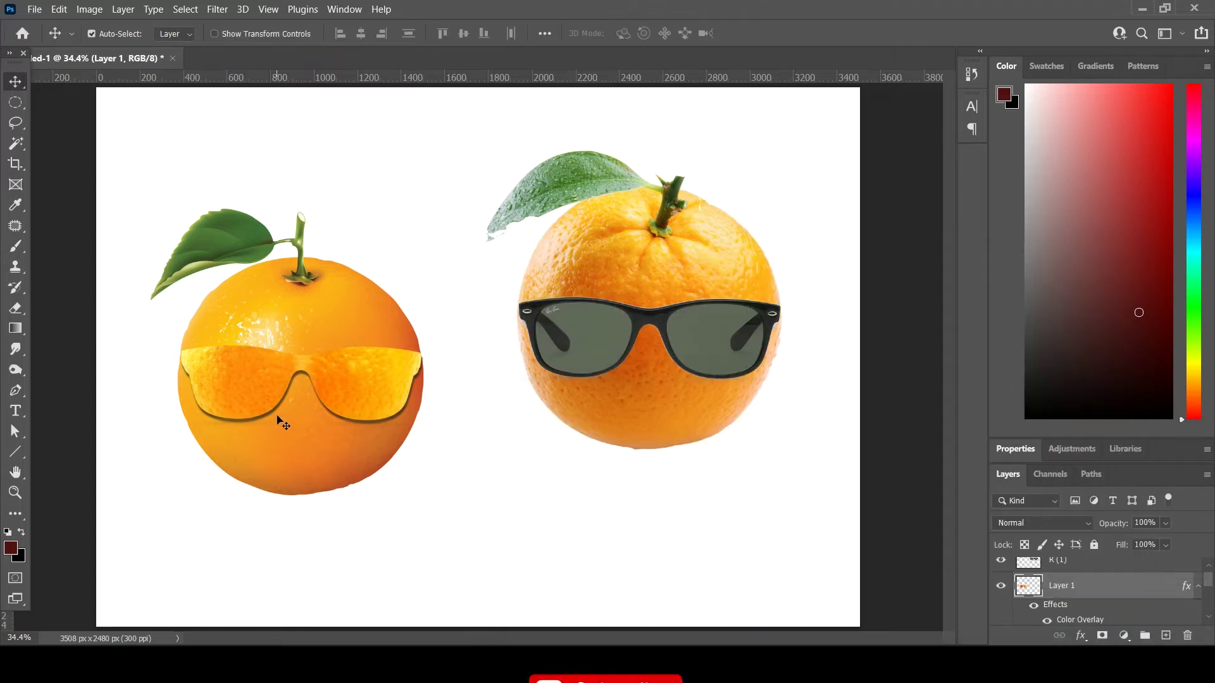
Step: Apply Levels to the left orange with input levels 14, 1.04 and 239
click(357, 330)
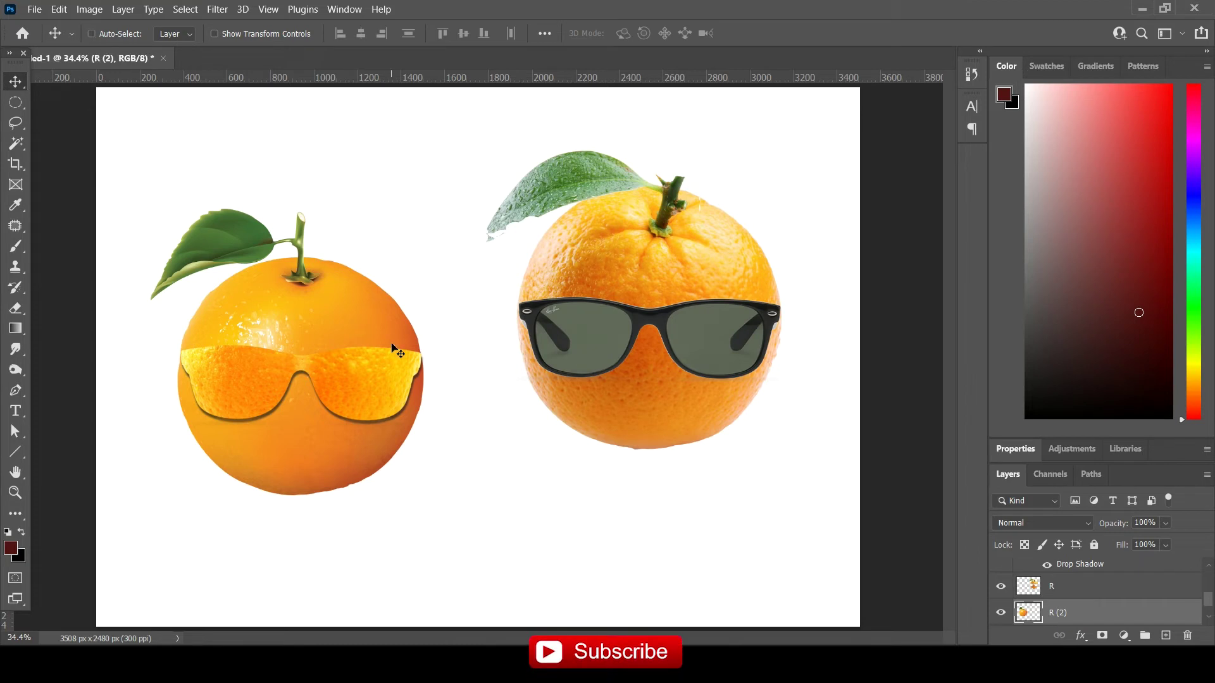
key(ctrl+l)
drag(1027, 434, 1011, 434)
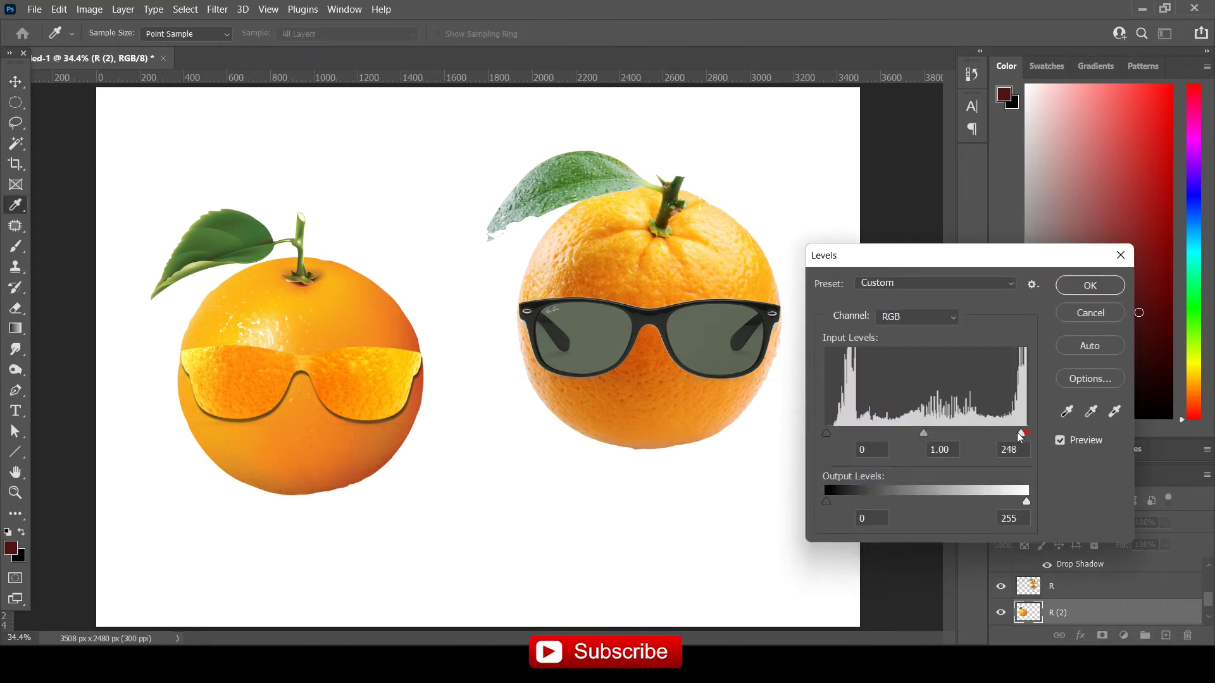
drag(1011, 434, 1044, 437)
drag(928, 434, 941, 435)
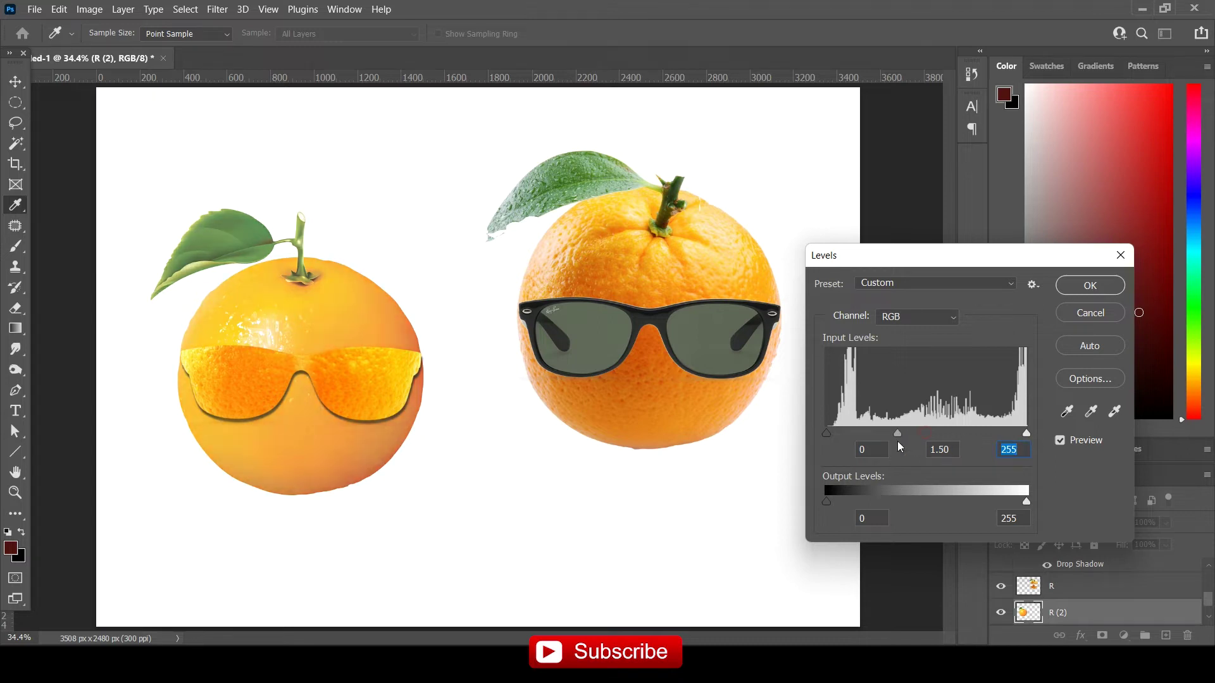
drag(827, 434, 838, 435)
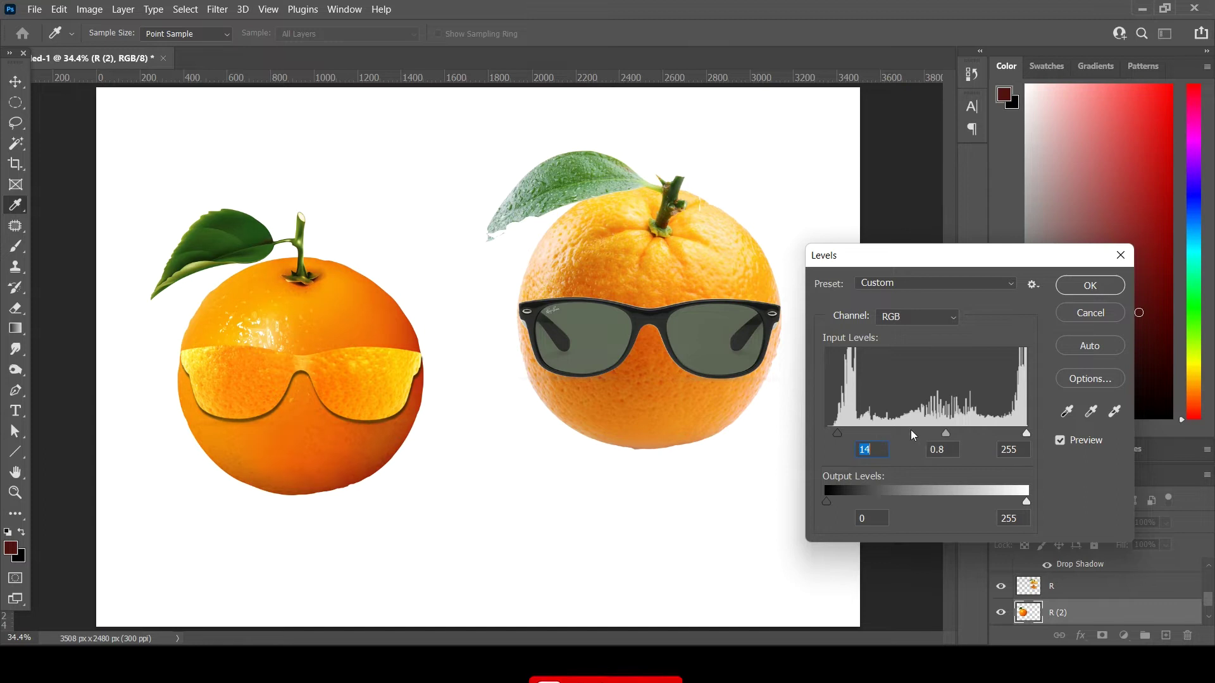
mouse_move(946, 434)
mouse_down()
mouse_move(918, 435)
mouse_move(930, 435)
mouse_up()
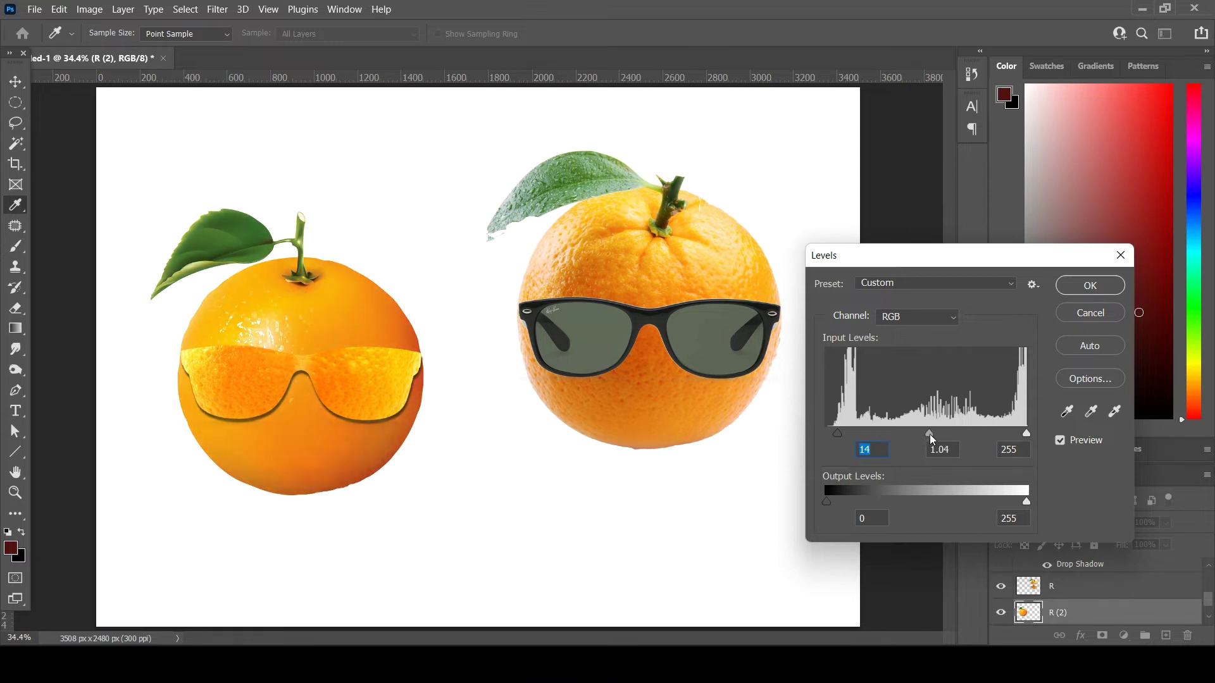
drag(1026, 433, 1006, 439)
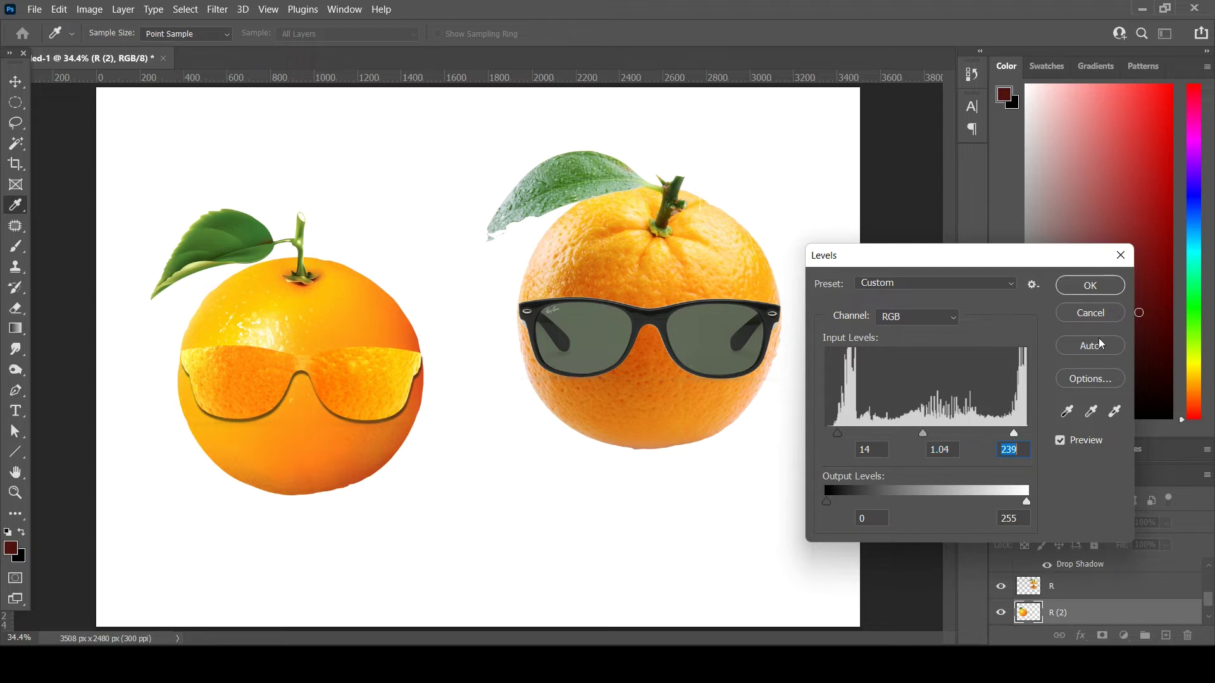
click(1095, 285)
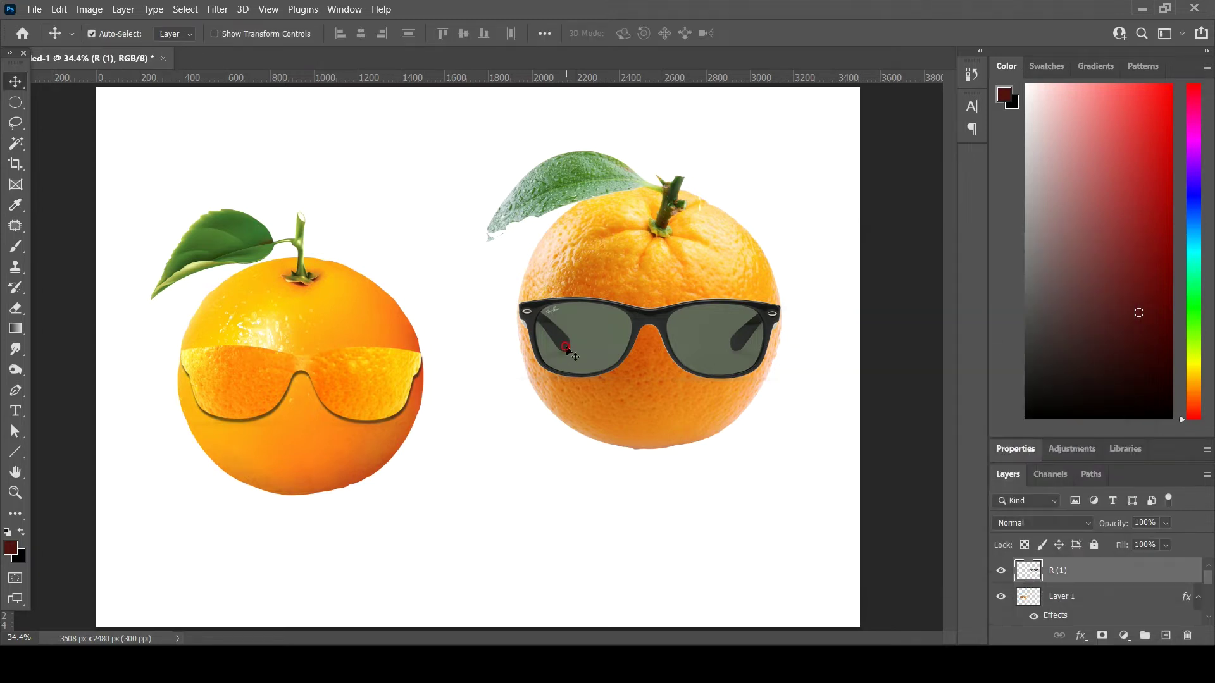
Step: Delete the black-sunglasses orange, centre the peel-glasses orange, and begin a Place Embedded
key(Delete)
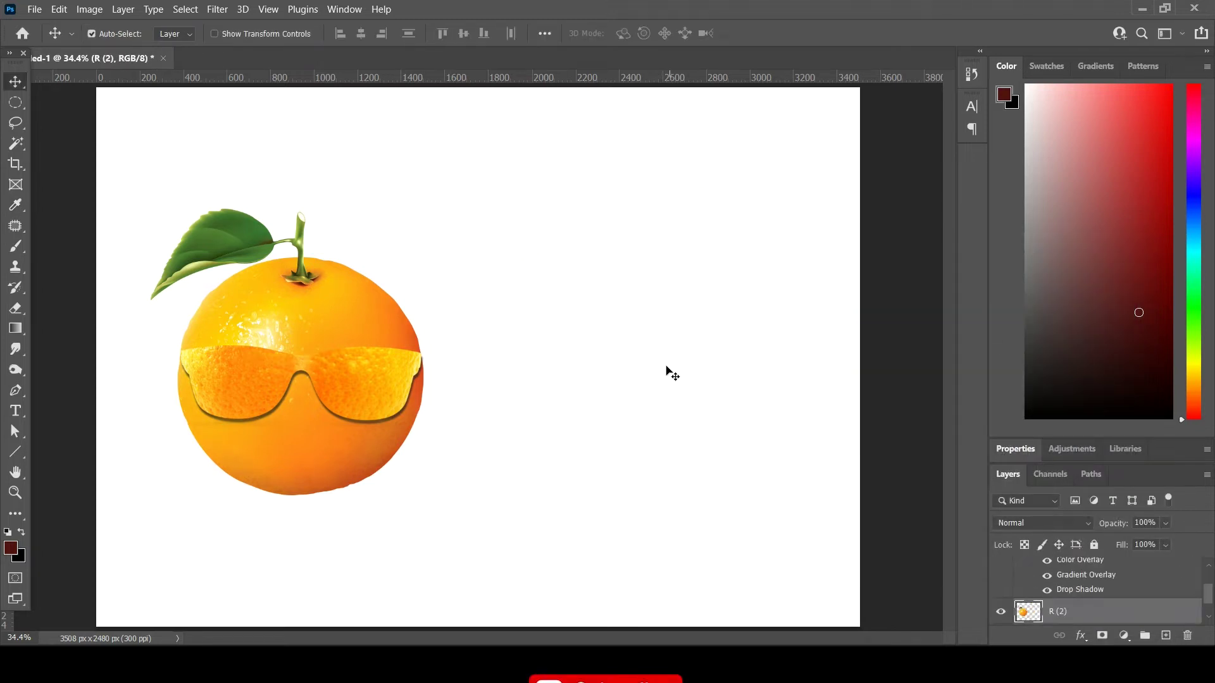
mouse_move(64, 218)
mouse_down()
mouse_move(405, 465)
mouse_move(565, 433)
mouse_up()
click(675, 385)
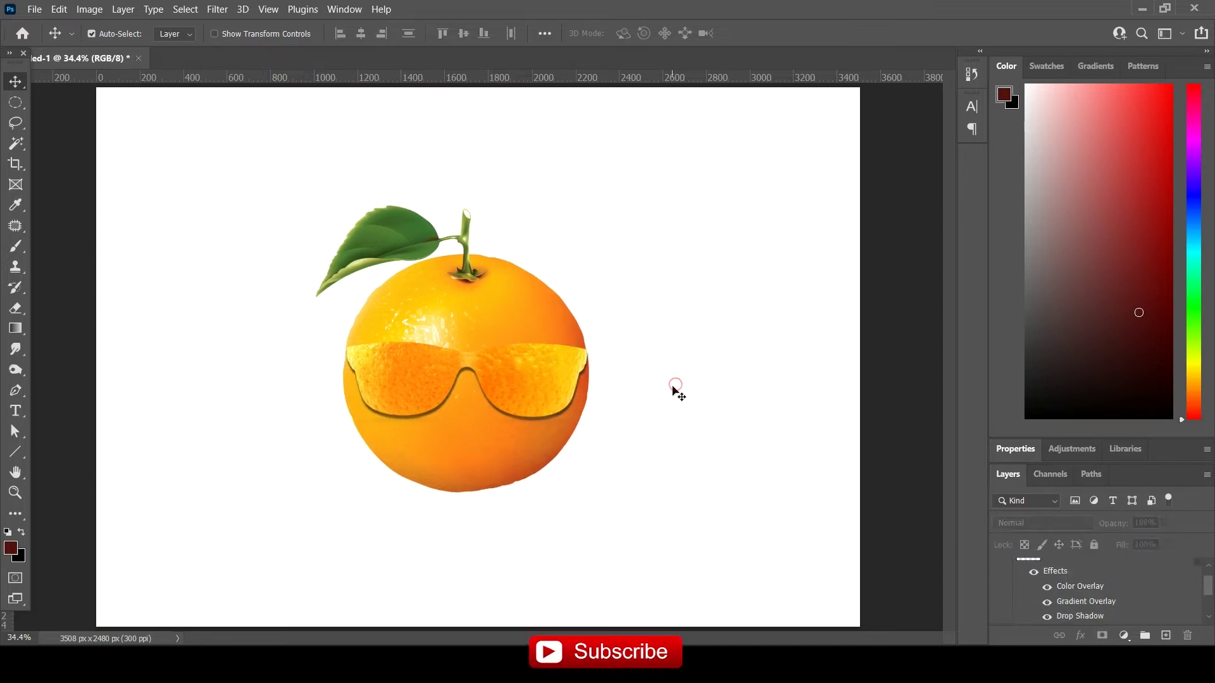
click(526, 400)
key(ctrl+minus)
key(ctrl+minus)
key(ctrl+plus)
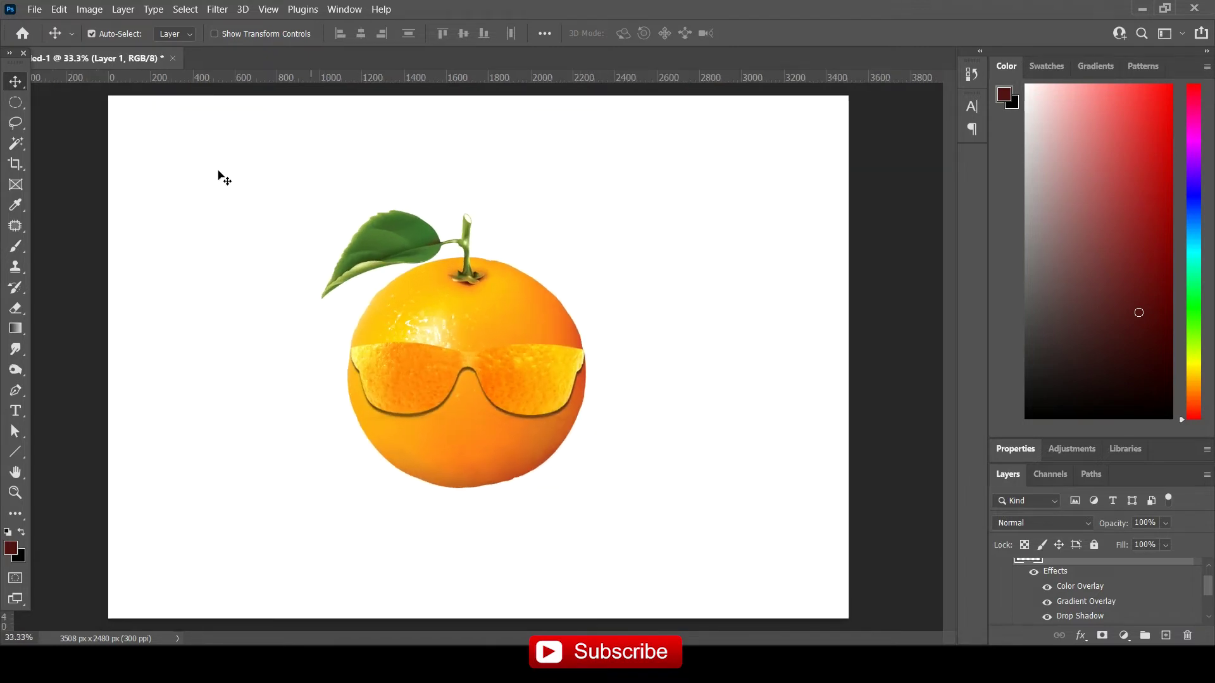
click(35, 8)
click(69, 314)
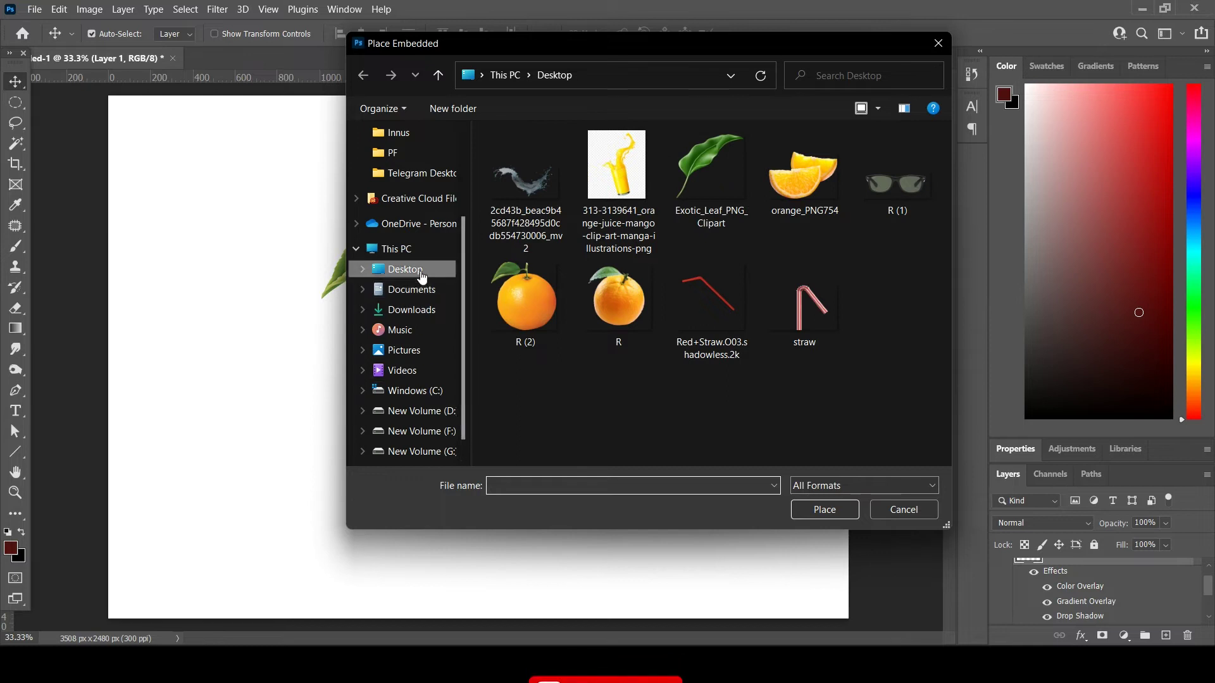
Step: Embed the orange juice glass, shrunk to half size, tilted and set beside the orange
click(423, 312)
double_click(541, 207)
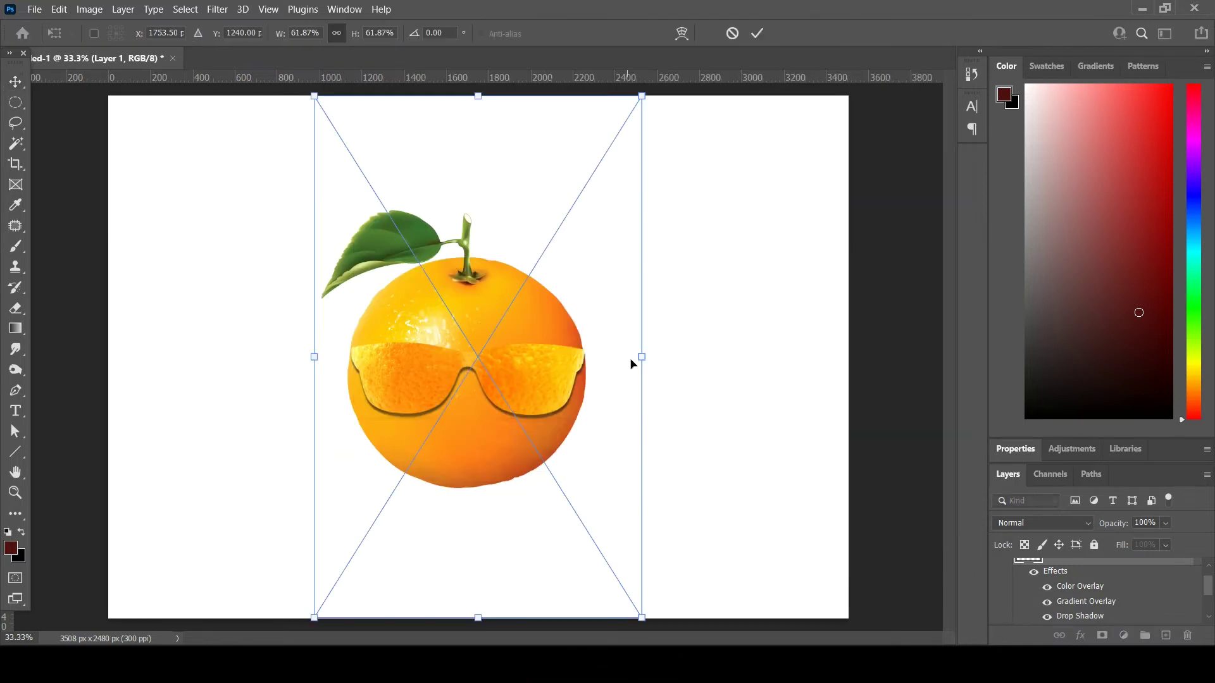
drag(642, 95, 653, 254)
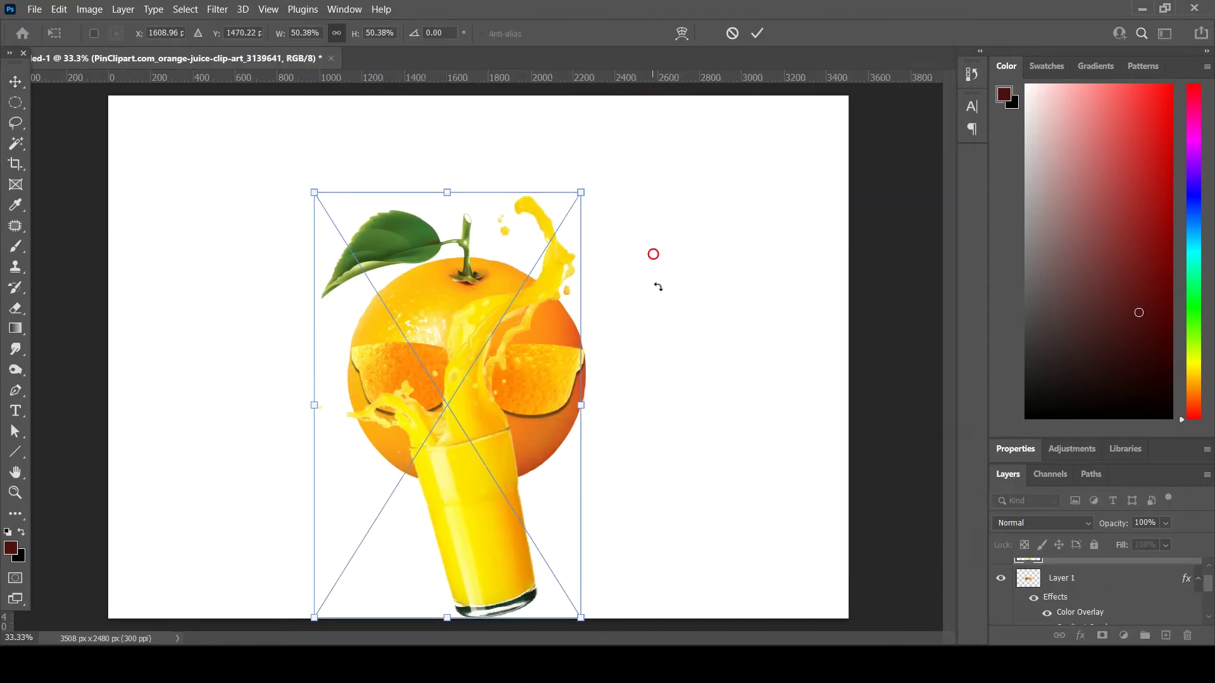
drag(664, 305, 664, 306)
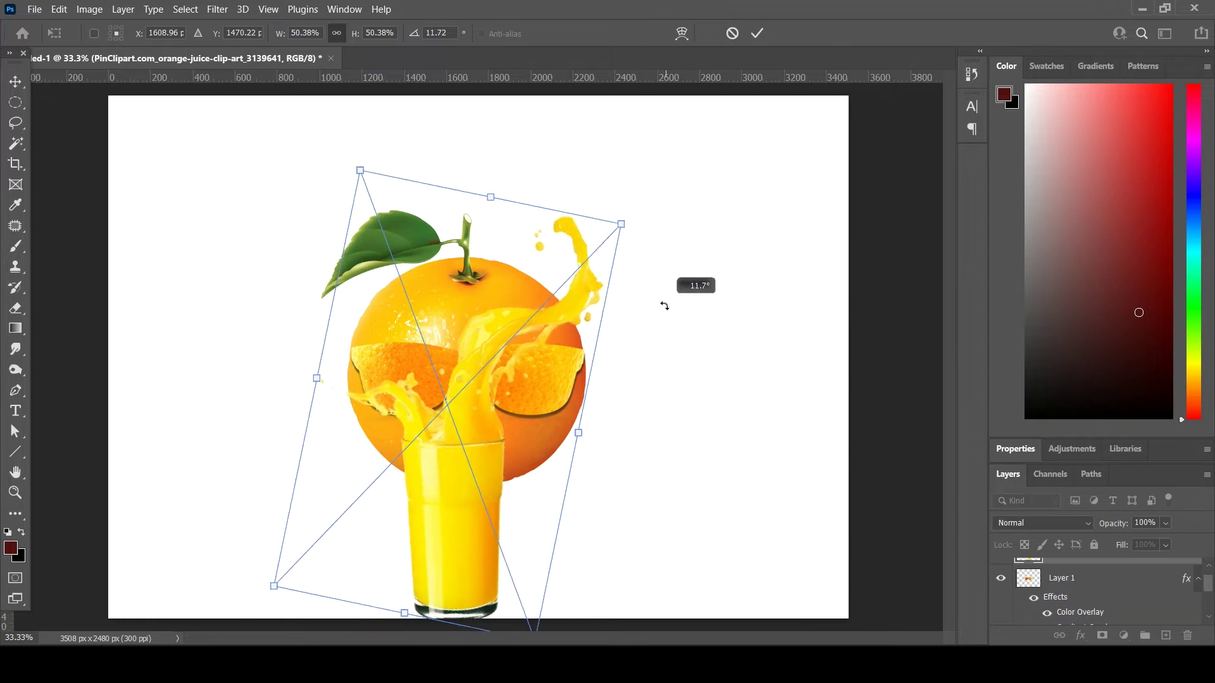
double_click(460, 421)
drag(490, 465, 649, 351)
key(ctrl+t)
drag(707, 525, 705, 534)
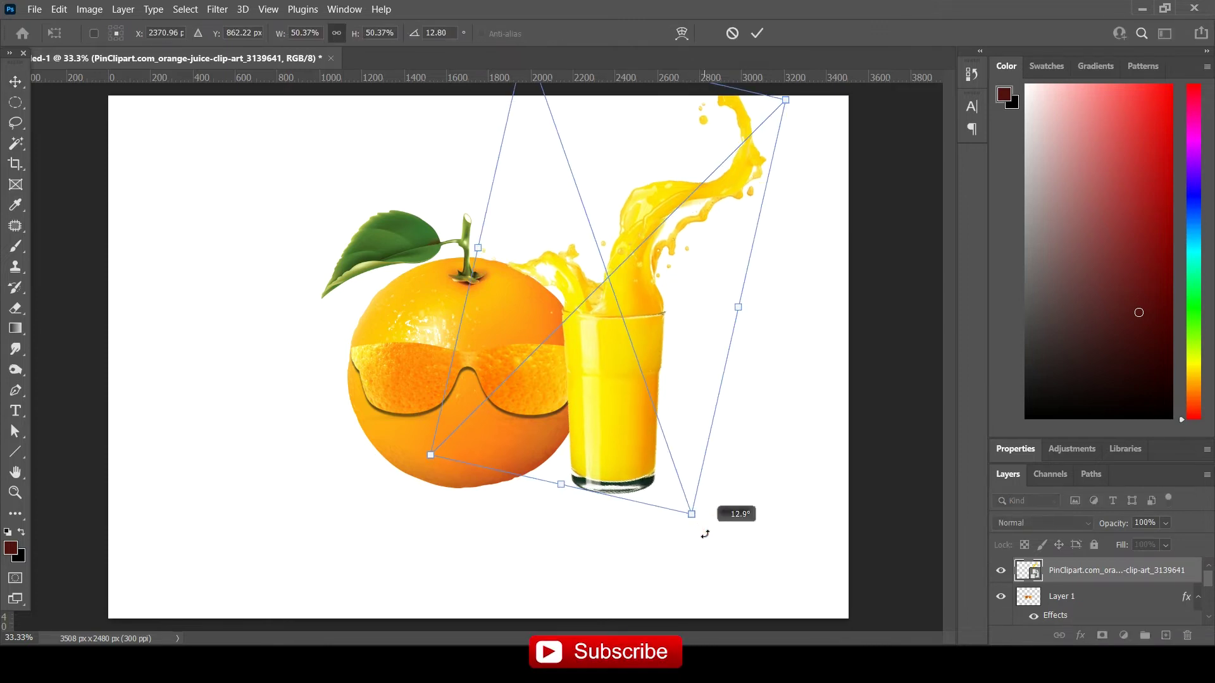
key(Return)
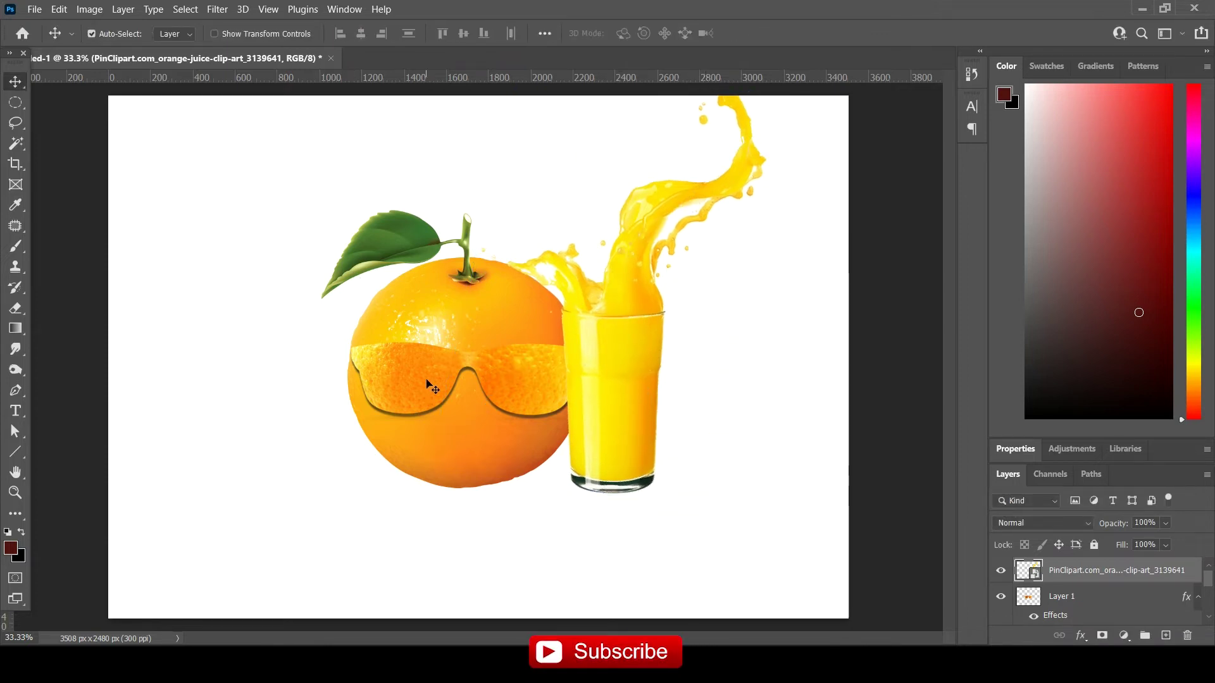
Step: Move the peel-glasses orange left and down and shrink it slightly
click(426, 383)
drag(484, 335, 454, 398)
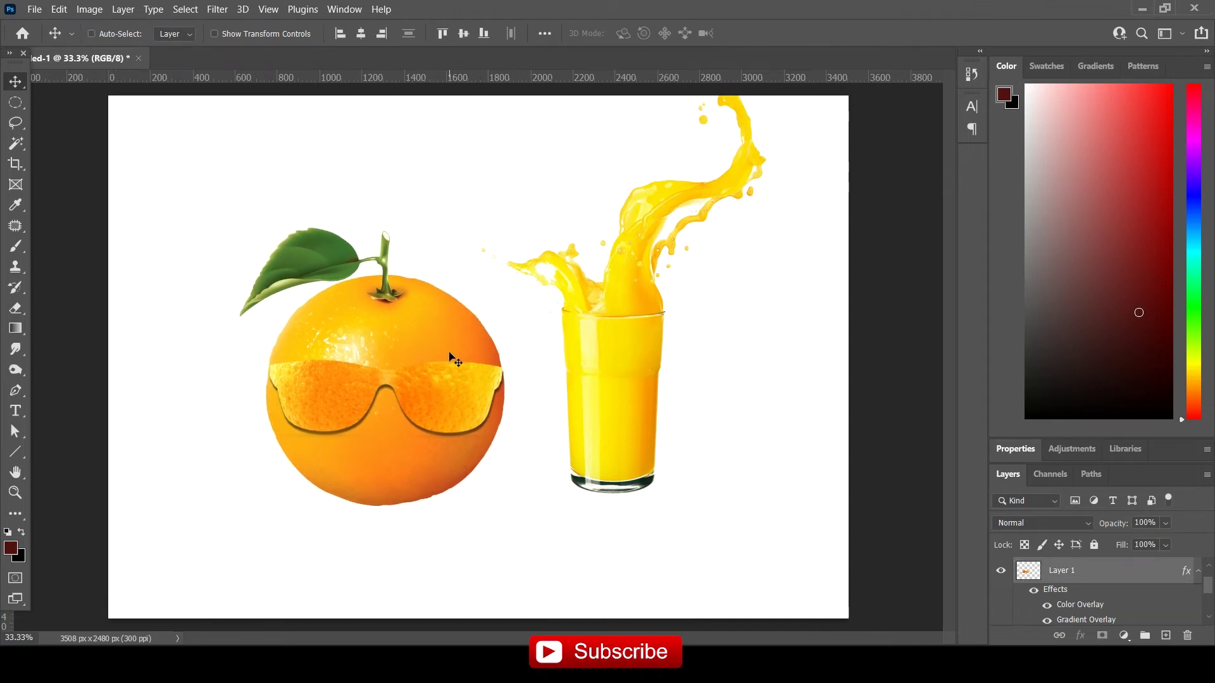
key(ctrl+t)
mouse_move(505, 226)
mouse_down()
mouse_move(470, 269)
mouse_move(479, 254)
mouse_up()
key(Return)
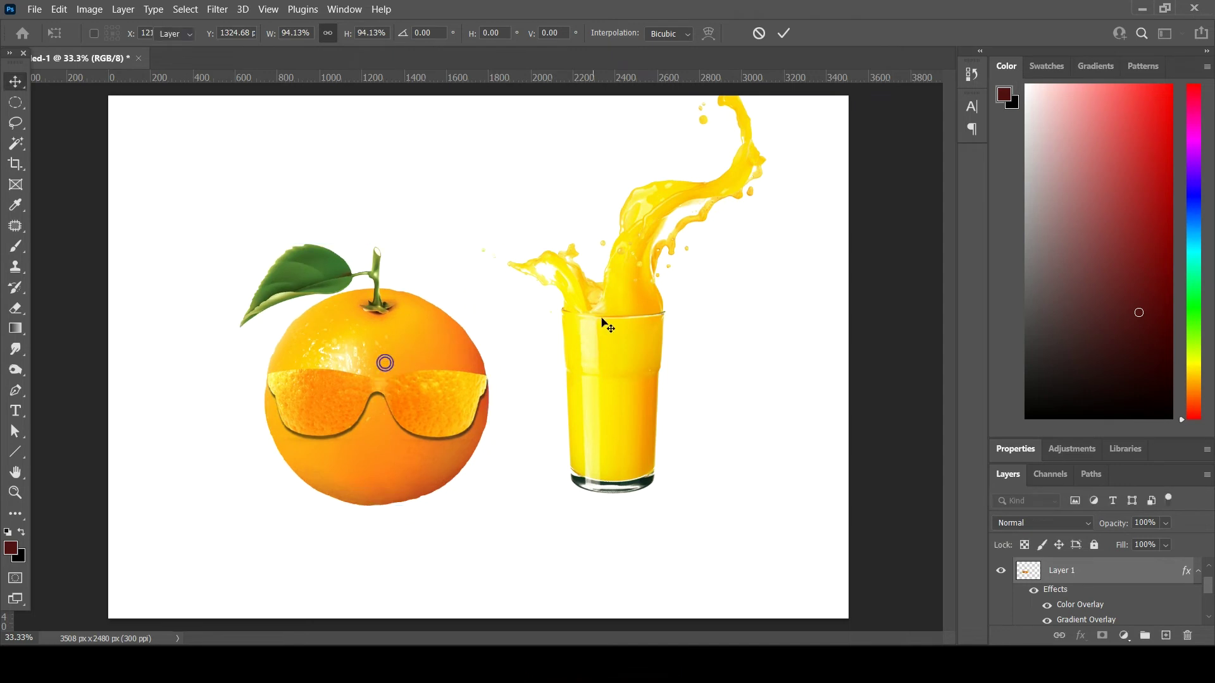
Step: Reposition the orange and glass together and shrink the juice glass slightly
drag(603, 324, 557, 349)
drag(185, 245, 446, 454)
drag(415, 398, 422, 421)
key(ctrl+t)
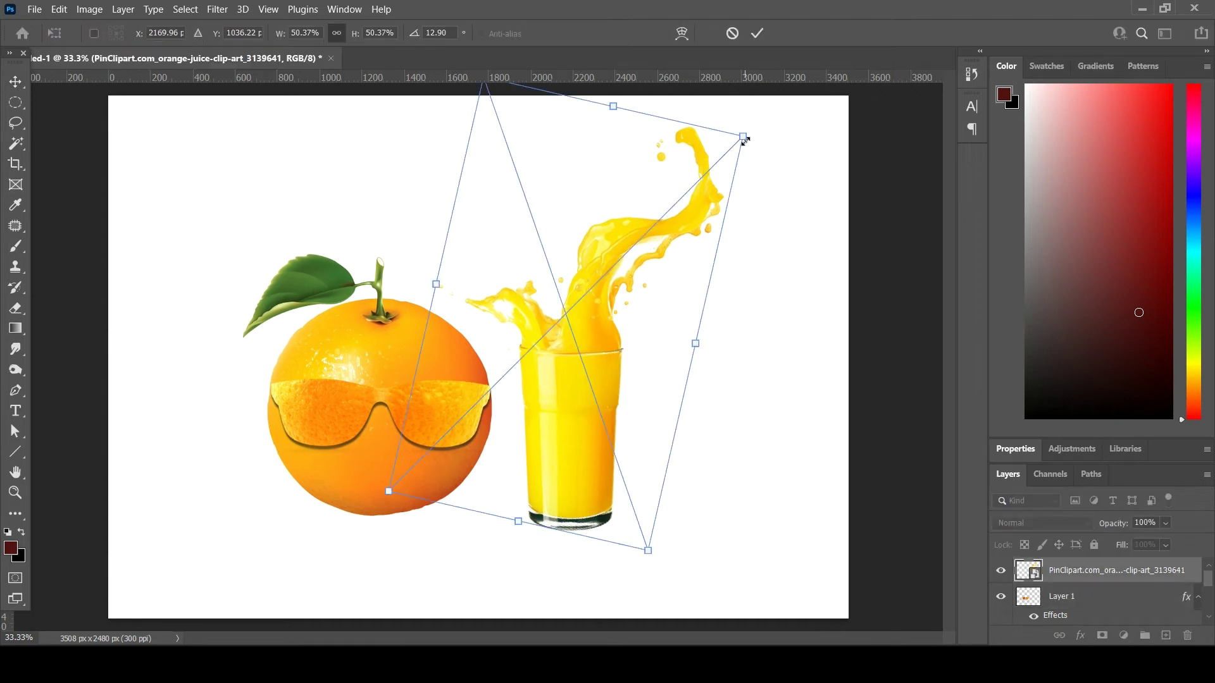
drag(745, 136, 733, 133)
drag(583, 412, 583, 400)
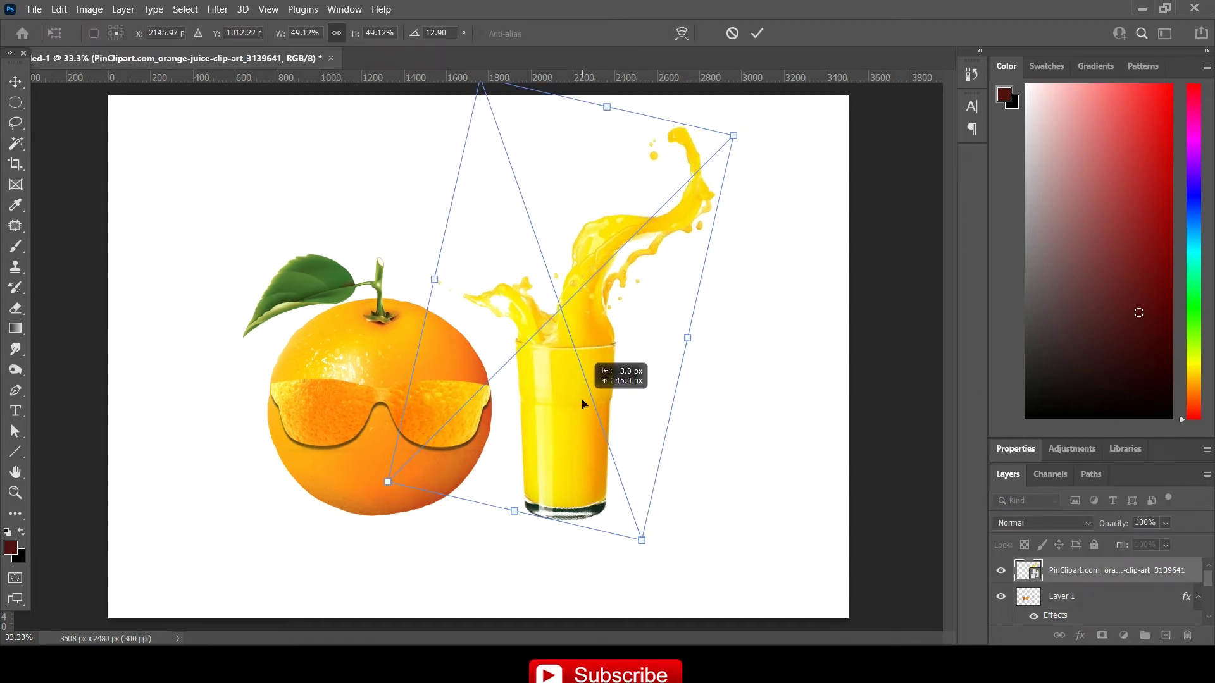
key(Return)
click(1095, 599)
scroll(1094, 598, down, 2)
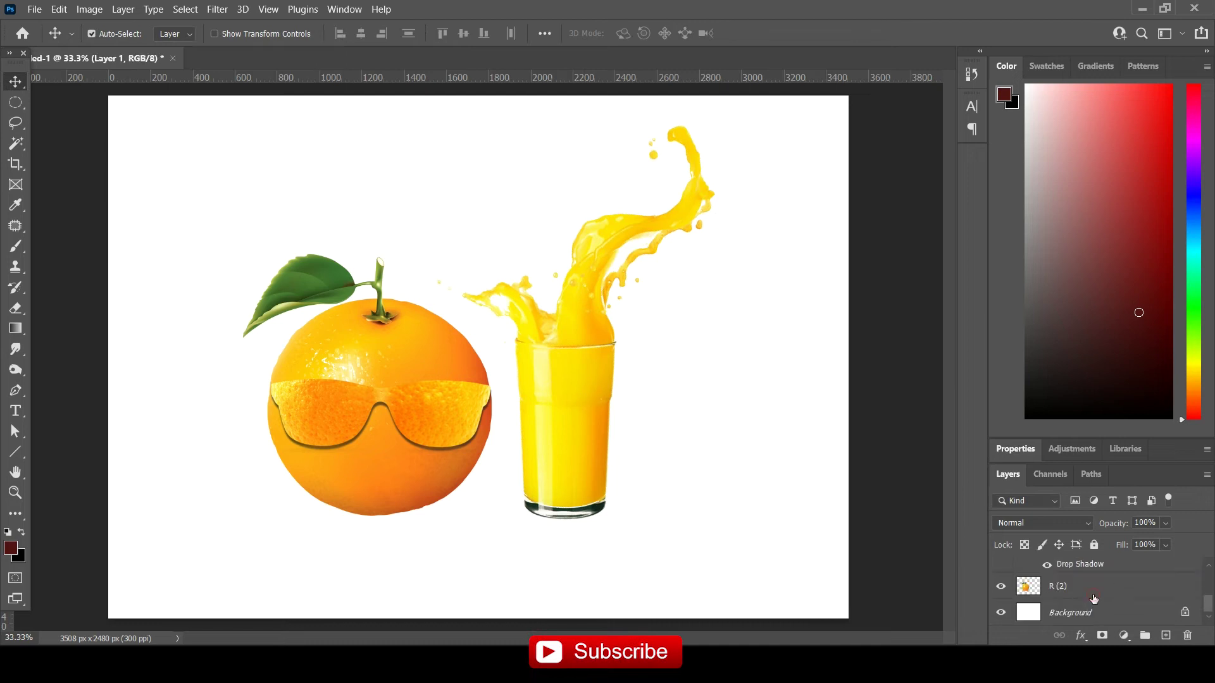
Step: Add a new layer above Background and fill it with red-orange e03f00
click(1098, 615)
click(1168, 637)
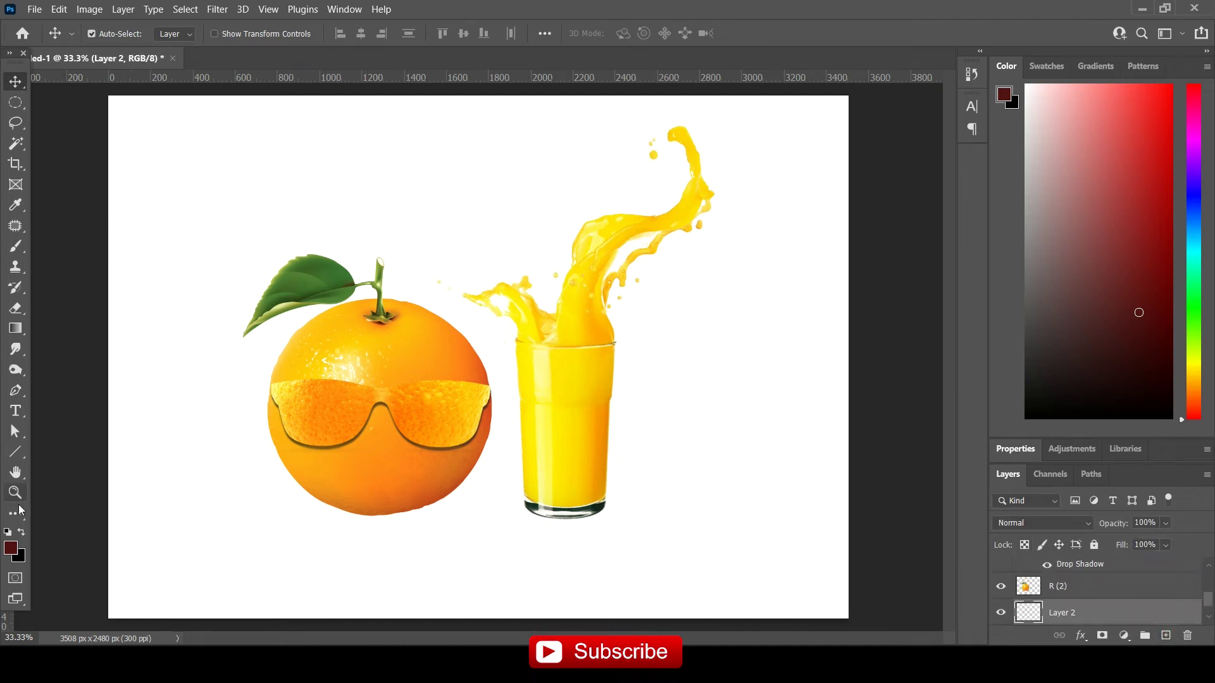
click(19, 557)
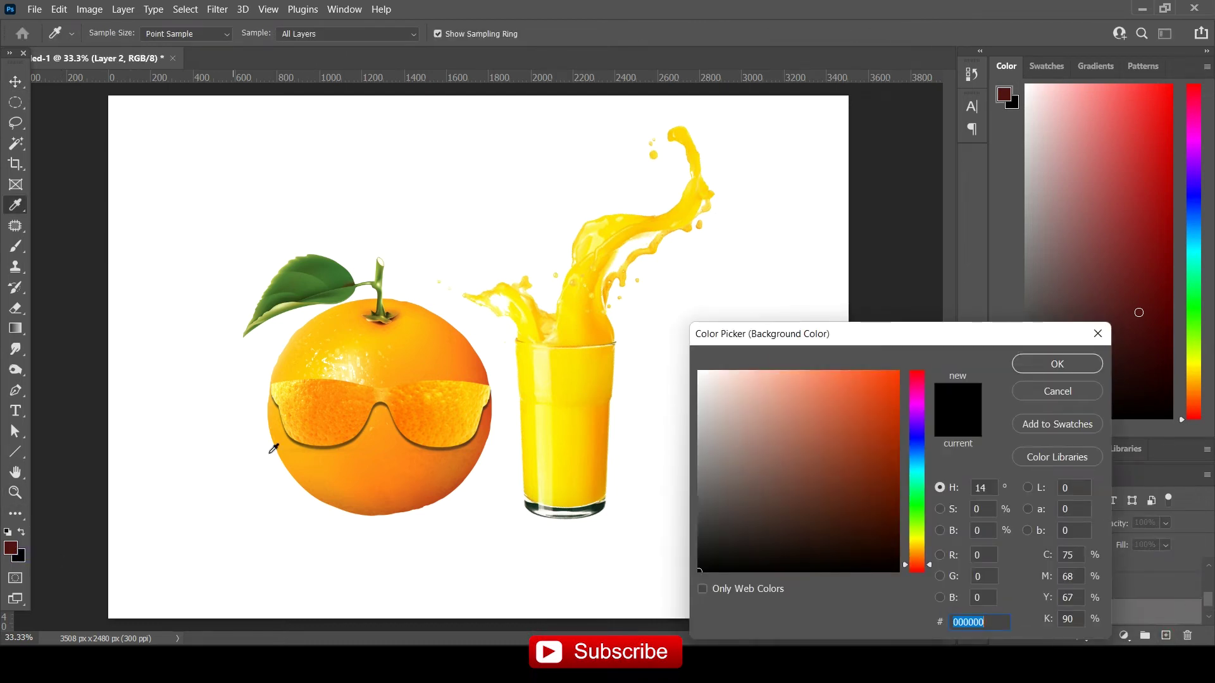
click(899, 372)
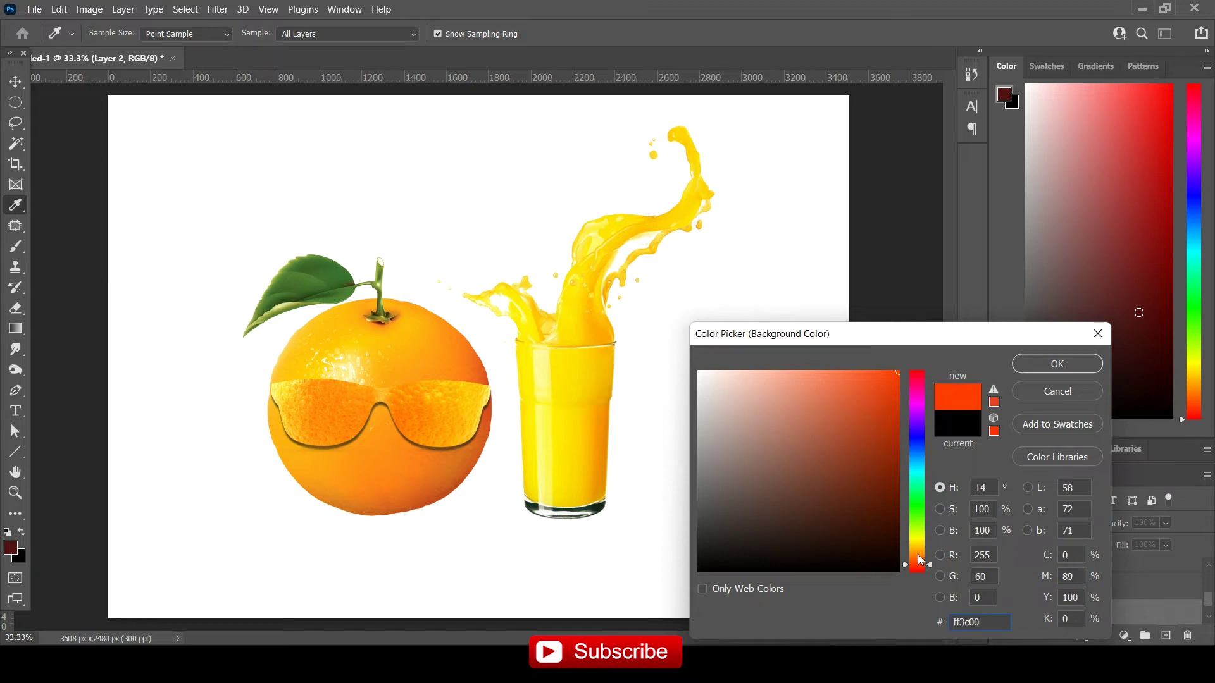
drag(921, 560, 917, 556)
click(899, 439)
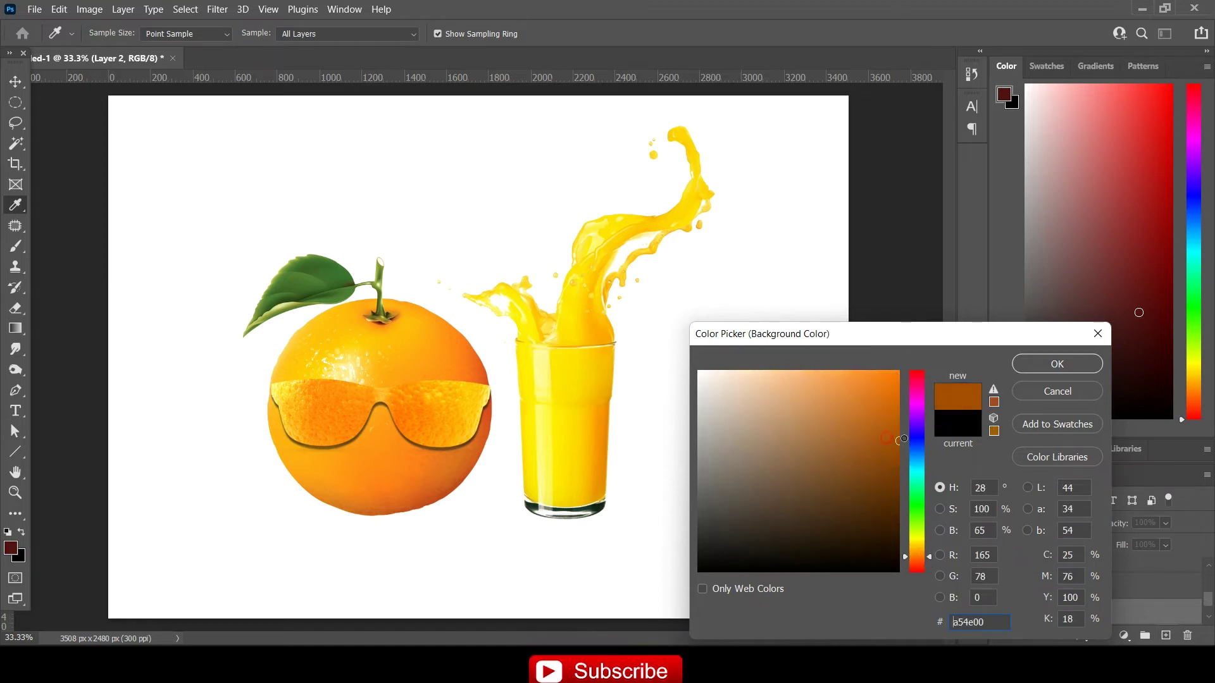
drag(917, 557, 917, 563)
click(898, 393)
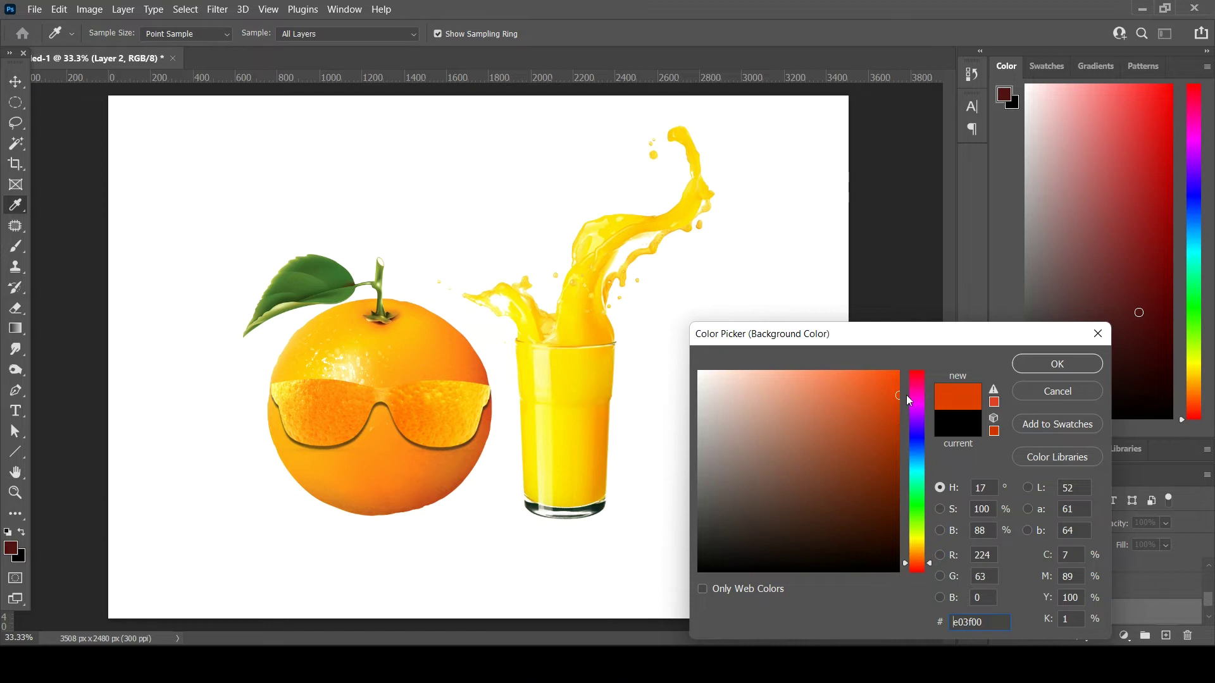
click(1053, 373)
key(v)
key(ctrl+BackSpace)
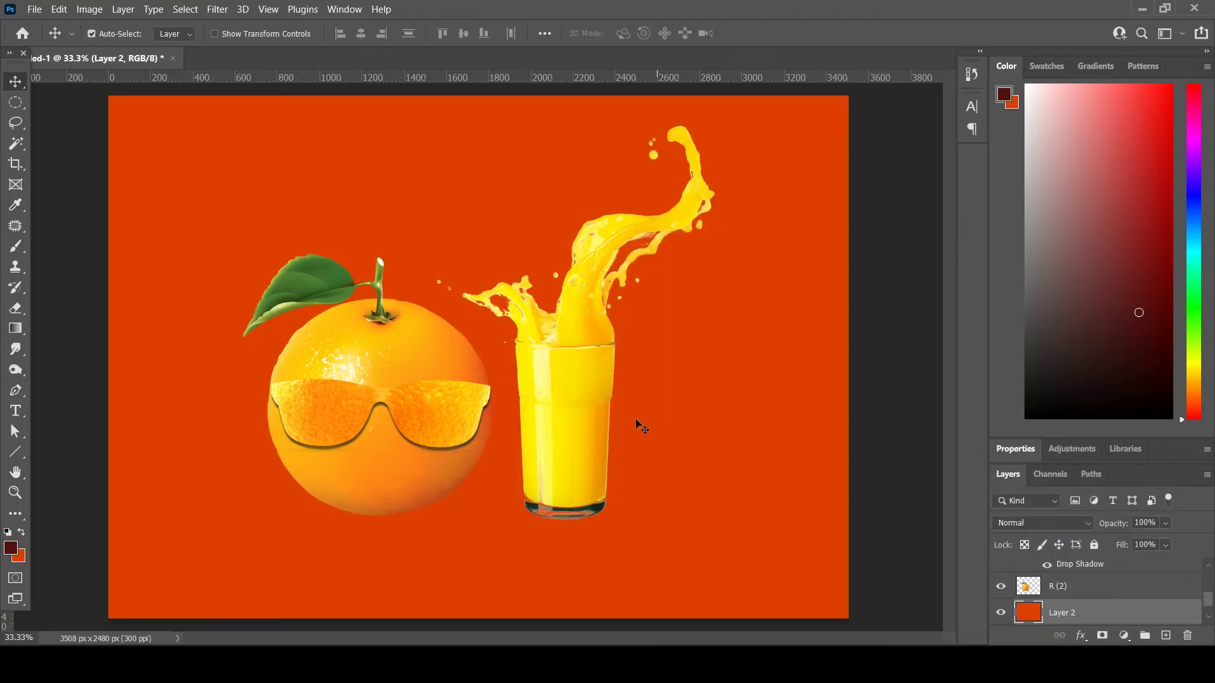
Step: Draw a light orange (ff7f4d) radial gradient glow between the orange and the glass
click(13, 552)
click(861, 396)
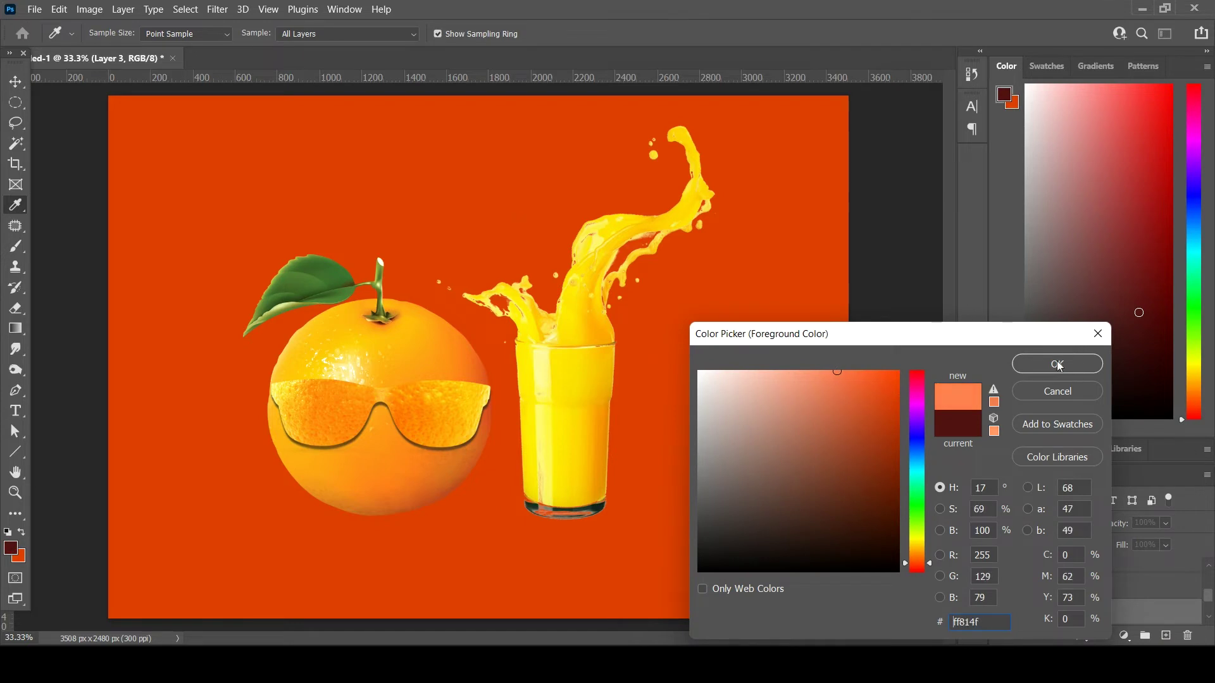
click(1063, 362)
click(27, 327)
drag(484, 335, 522, 357)
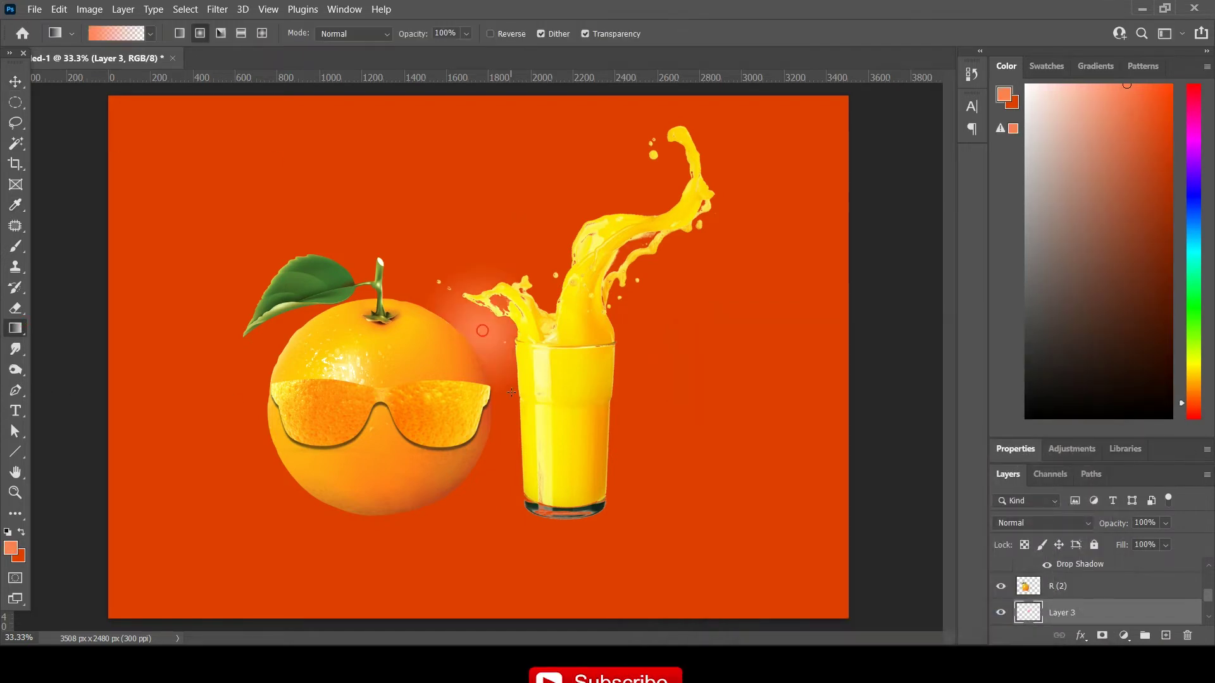
Step: Enlarge the glow and move it up behind the orange
key(ctrl+t)
drag(611, 453, 762, 611)
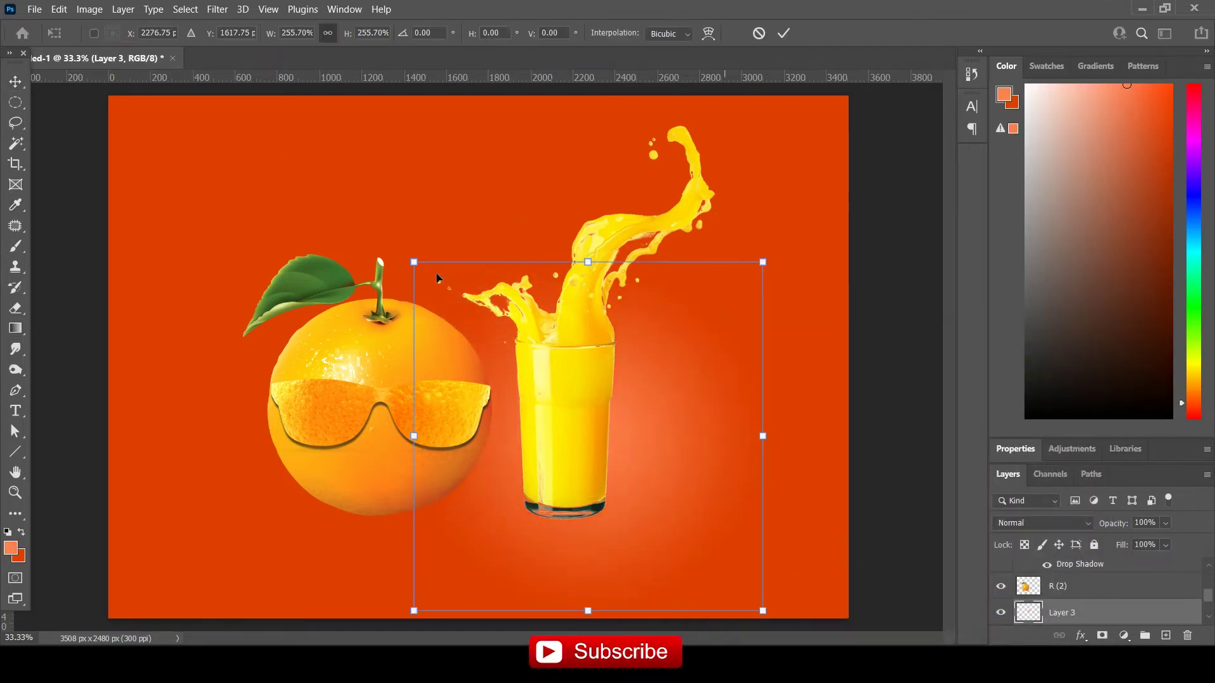
drag(418, 269, 195, 186)
mouse_move(536, 526)
mouse_down()
mouse_move(674, 609)
mouse_move(696, 652)
mouse_up()
drag(551, 487, 544, 408)
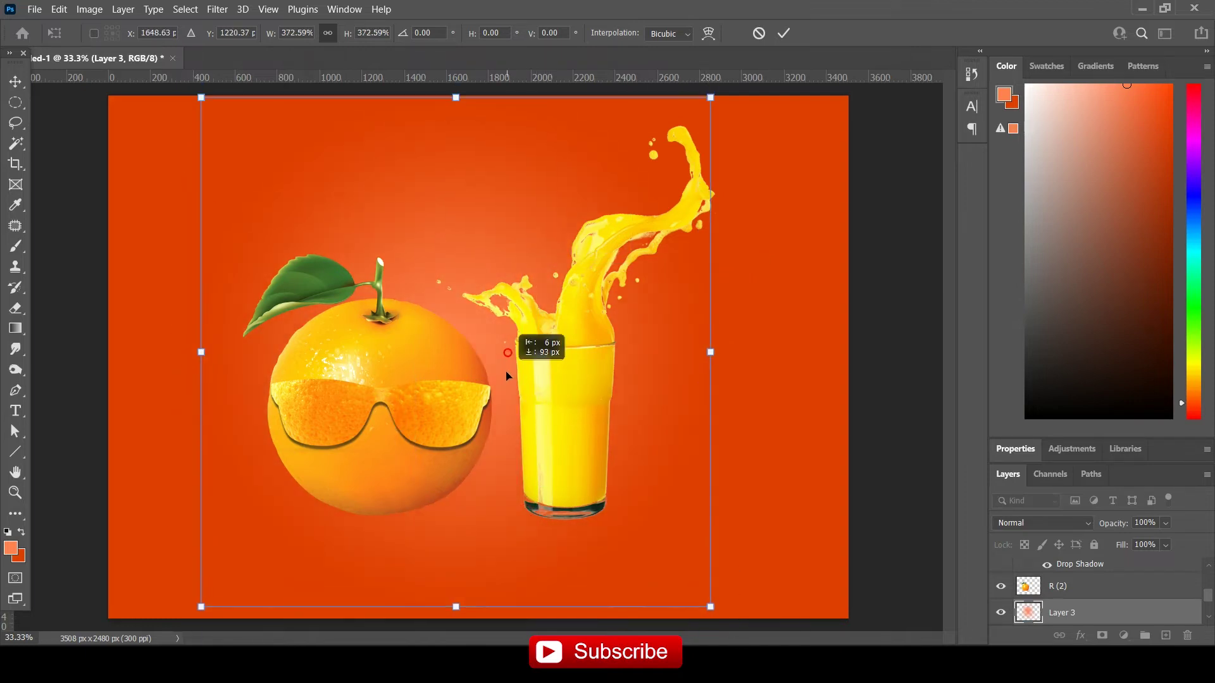
key(Return)
key(g)
Step: Set the glow layer to Linear Dodge (Add) and select the red-orange background layer
click(1038, 518)
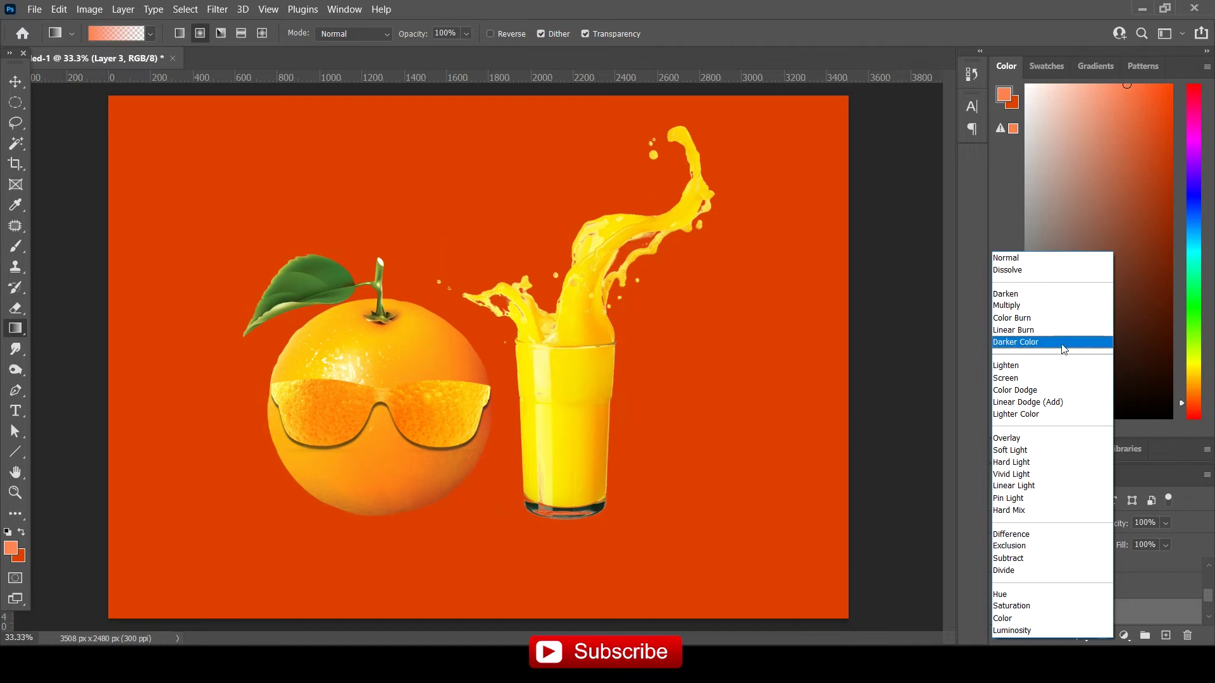
click(1052, 402)
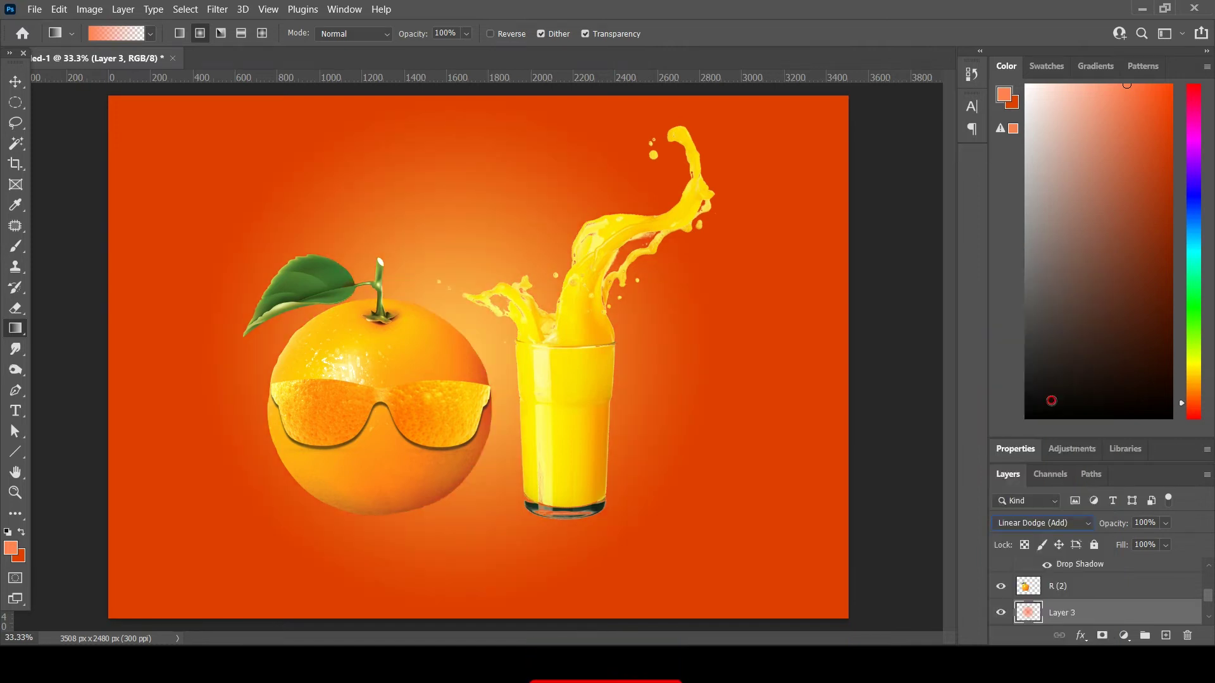
click(16, 82)
click(840, 283)
Step: Apply Levels of 19 / 0.81 / 255 to the red-orange background layer
key(ctrl+l)
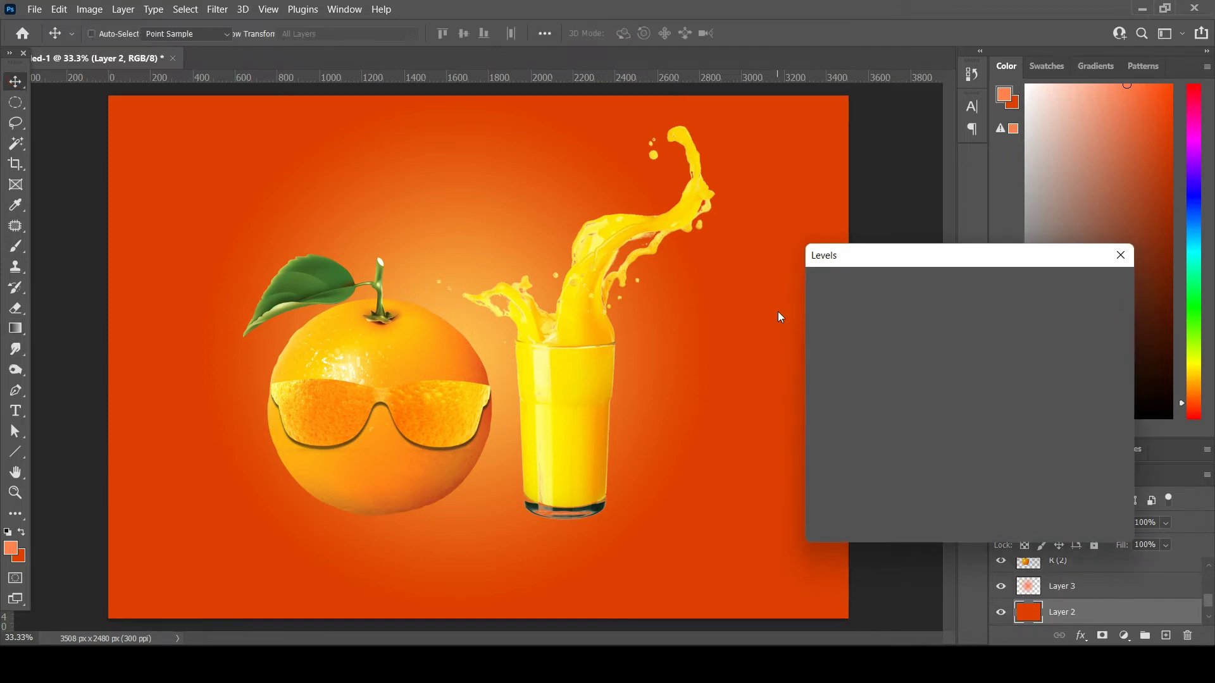
mouse_move(827, 434)
mouse_down()
mouse_move(878, 434)
mouse_move(844, 439)
mouse_up()
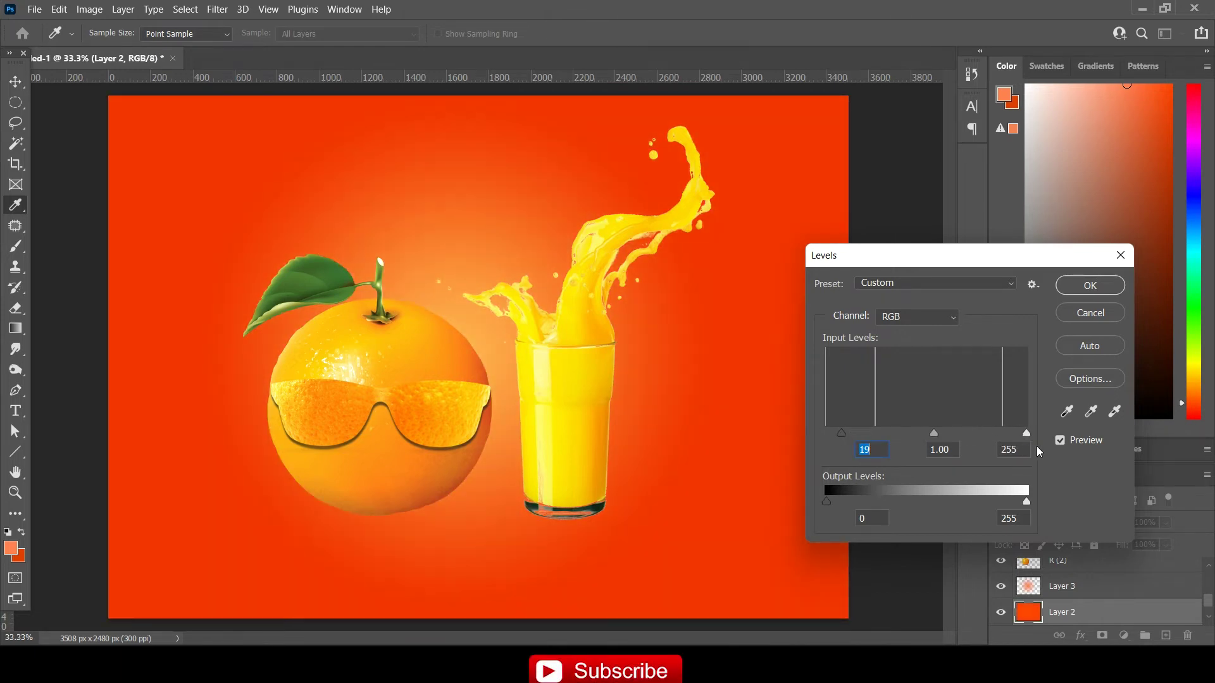
drag(1027, 434, 1027, 436)
mouse_move(936, 433)
mouse_down()
mouse_move(980, 434)
mouse_move(943, 435)
mouse_up()
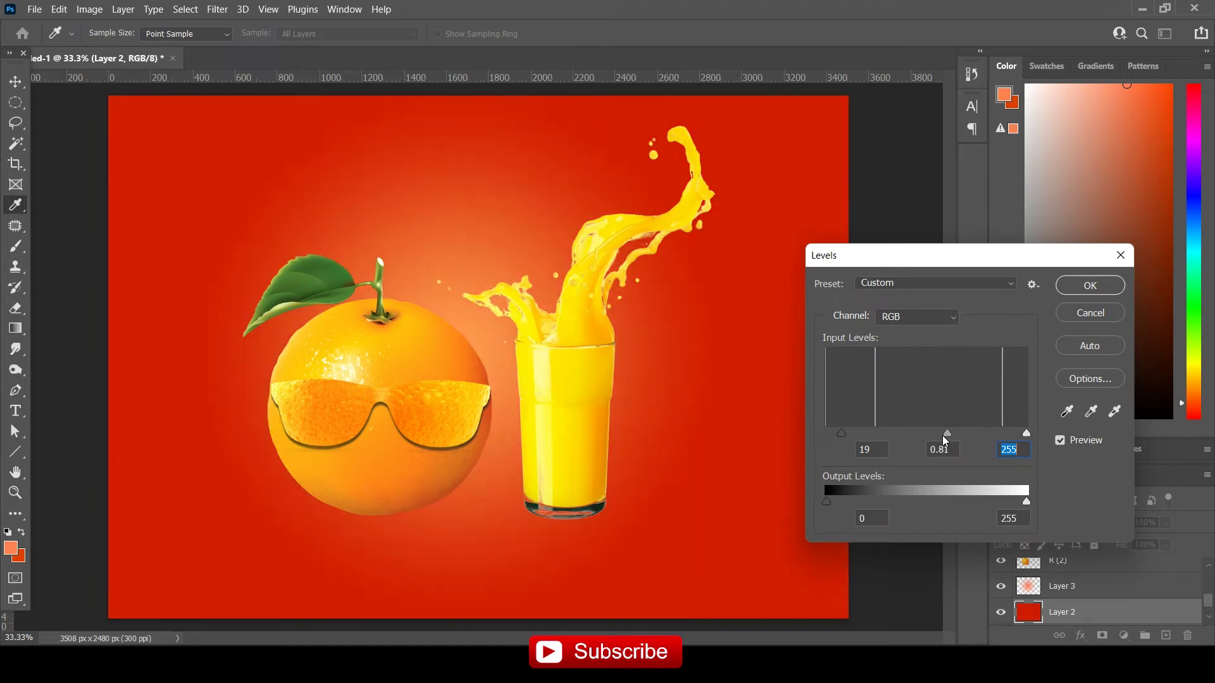
click(1086, 293)
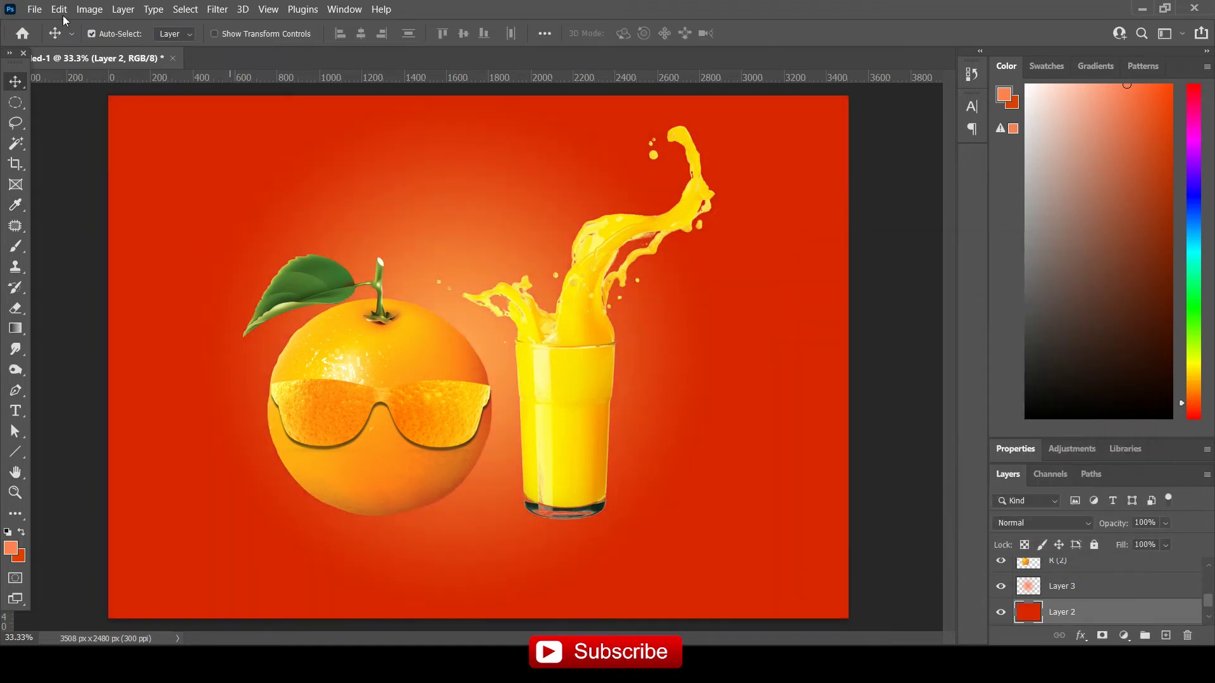
click(89, 10)
mouse_move(113, 47)
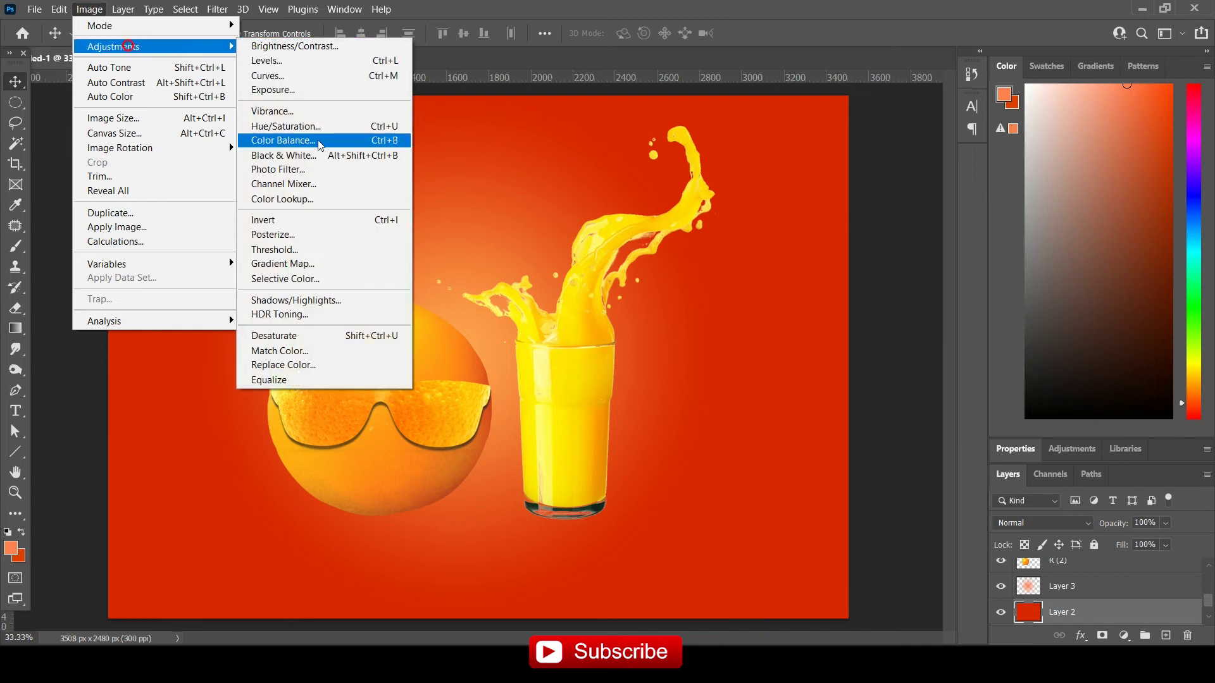
Step: Shift the background's hue to -170 so it turns blue
click(320, 128)
mouse_move(961, 365)
mouse_down()
mouse_move(884, 374)
mouse_move(975, 376)
mouse_move(880, 378)
mouse_up()
click(1142, 285)
Step: Enlarge, widen and reposition the glow behind the orange and glass
key(v)
mouse_move(496, 344)
mouse_down()
mouse_move(412, 326)
mouse_move(355, 278)
mouse_up()
key(ctrl+t)
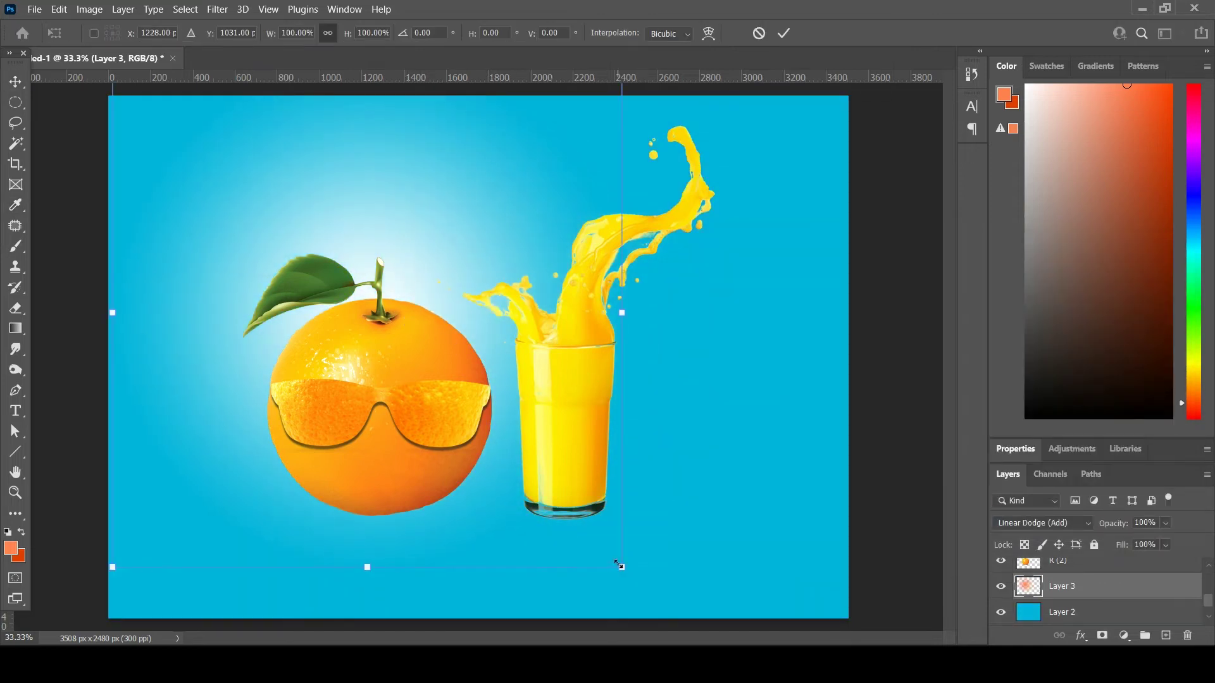
drag(619, 565, 799, 624)
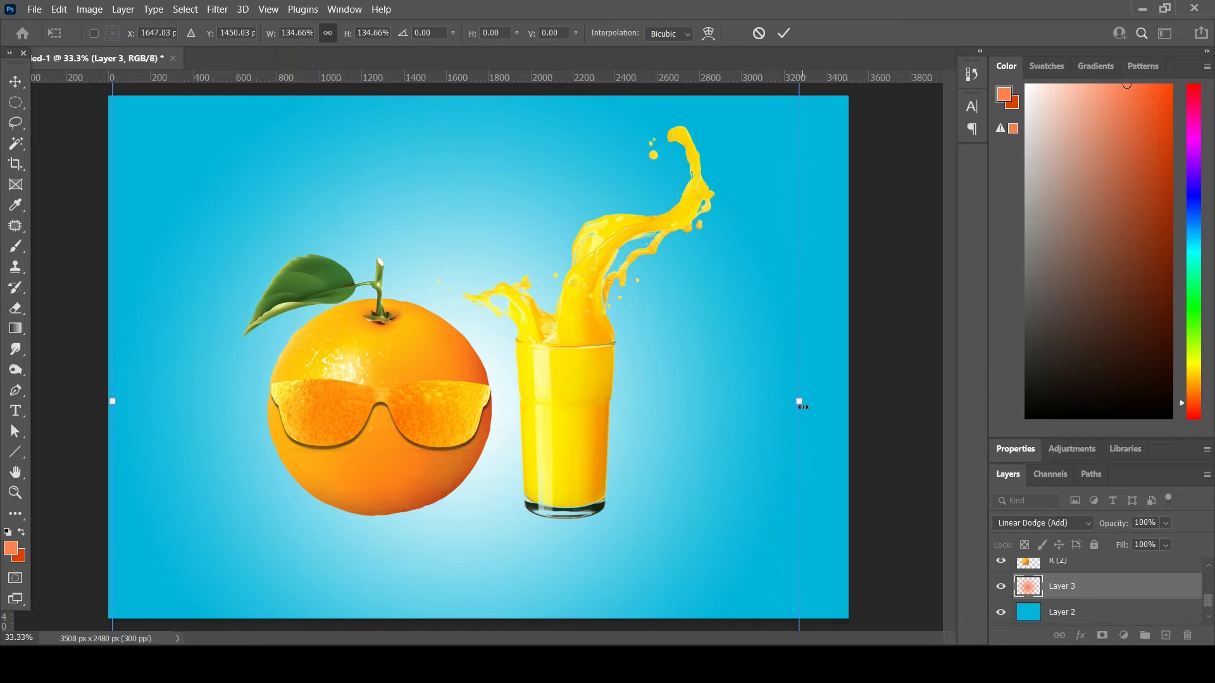
drag(803, 406, 920, 407)
drag(673, 447, 583, 422)
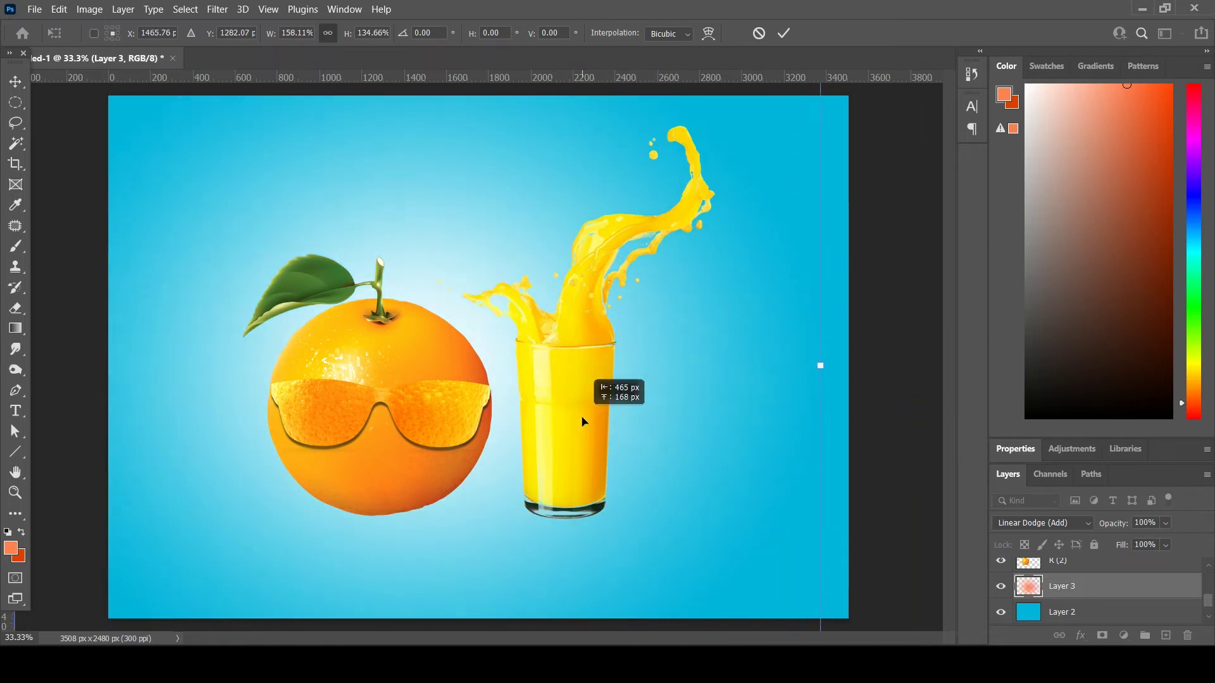
drag(823, 374, 854, 367)
drag(627, 377, 627, 400)
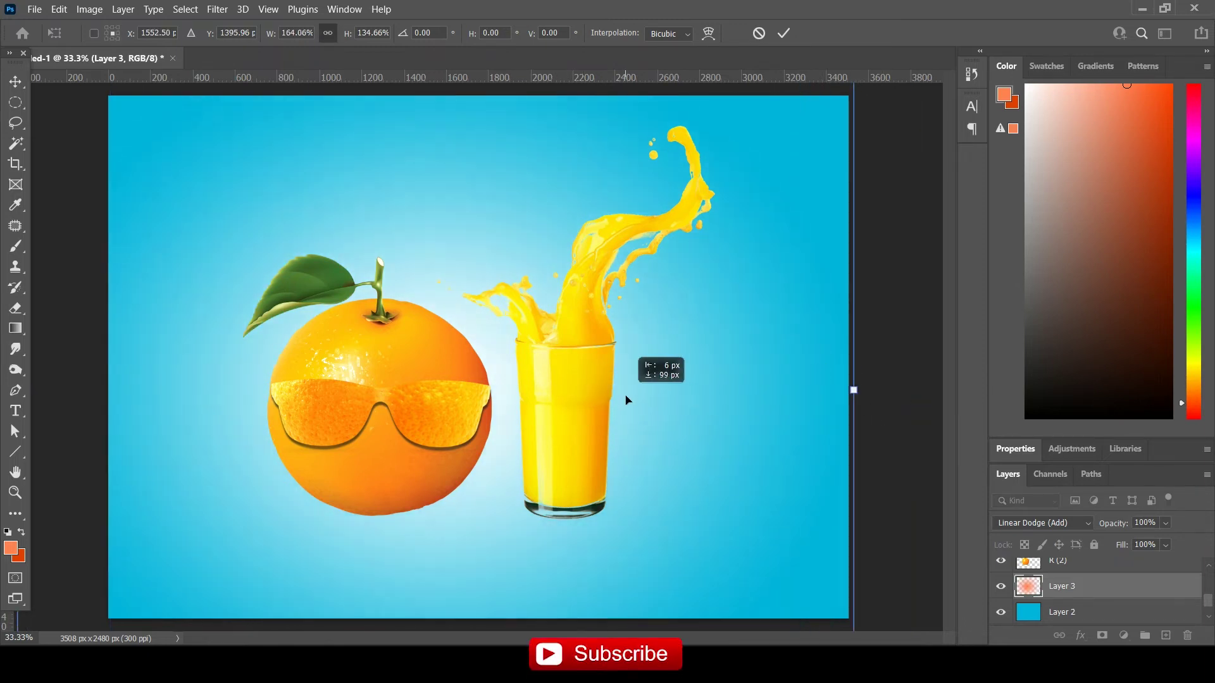
key(Return)
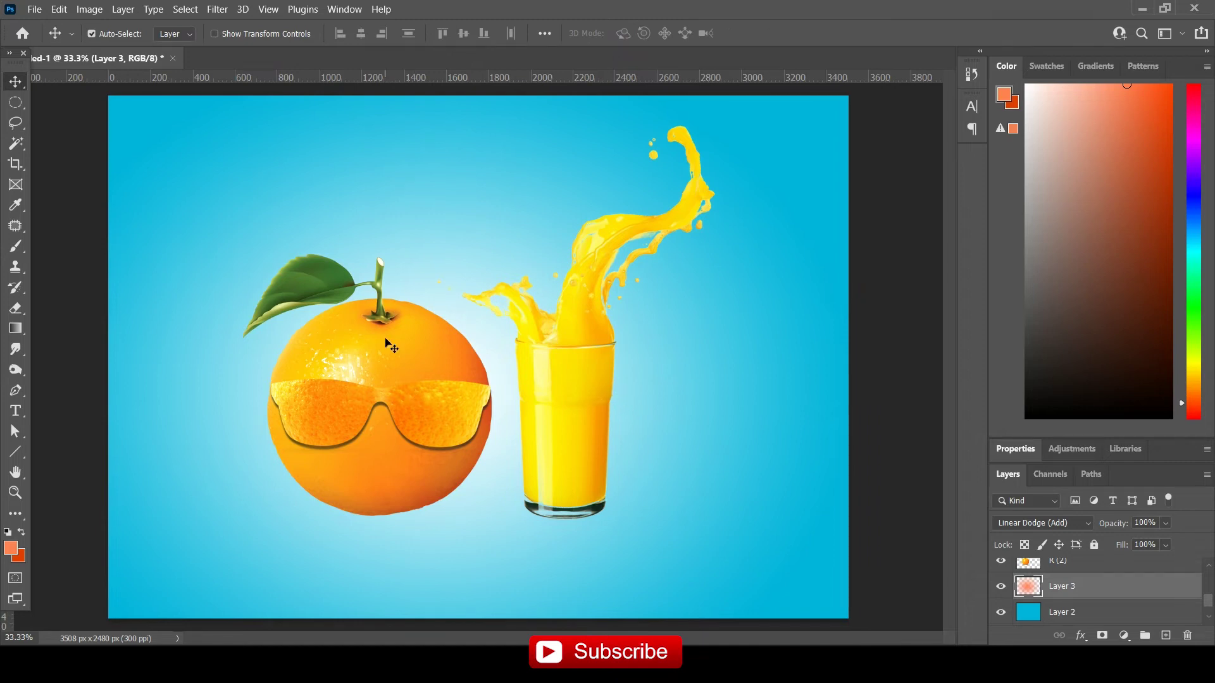
Step: Embed the Desktop water-splash image above the orange layer, enlarged over the orange and glass
click(431, 468)
click(35, 9)
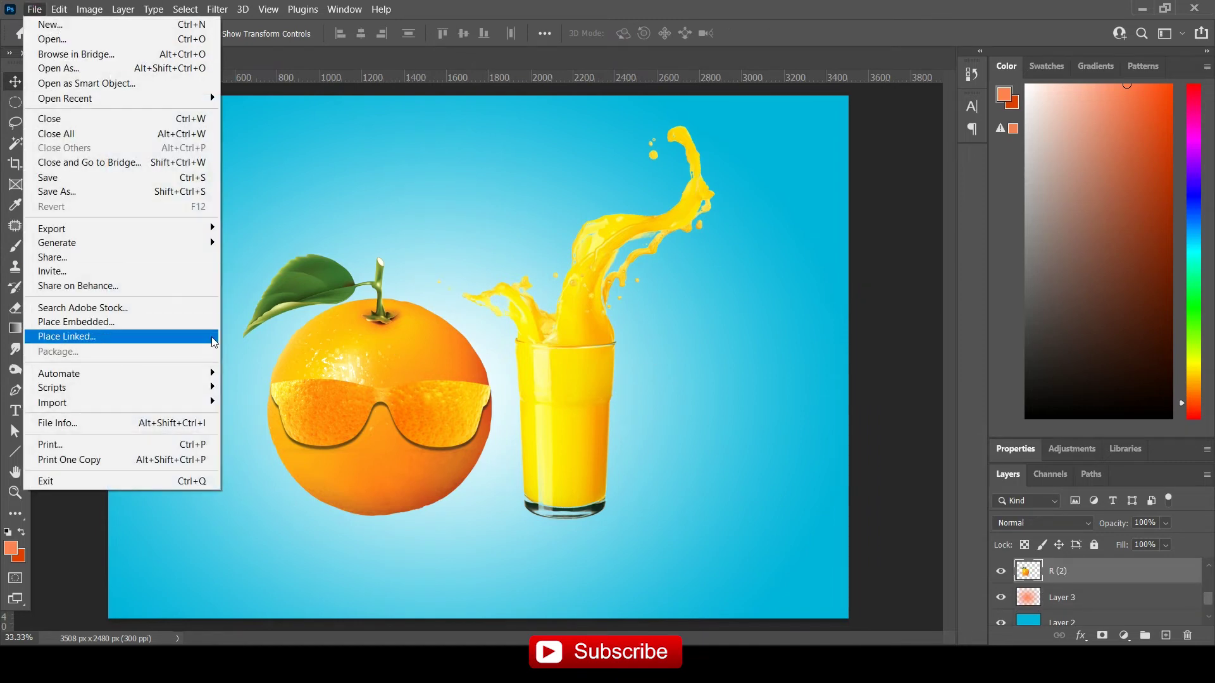
click(104, 323)
click(414, 268)
double_click(524, 184)
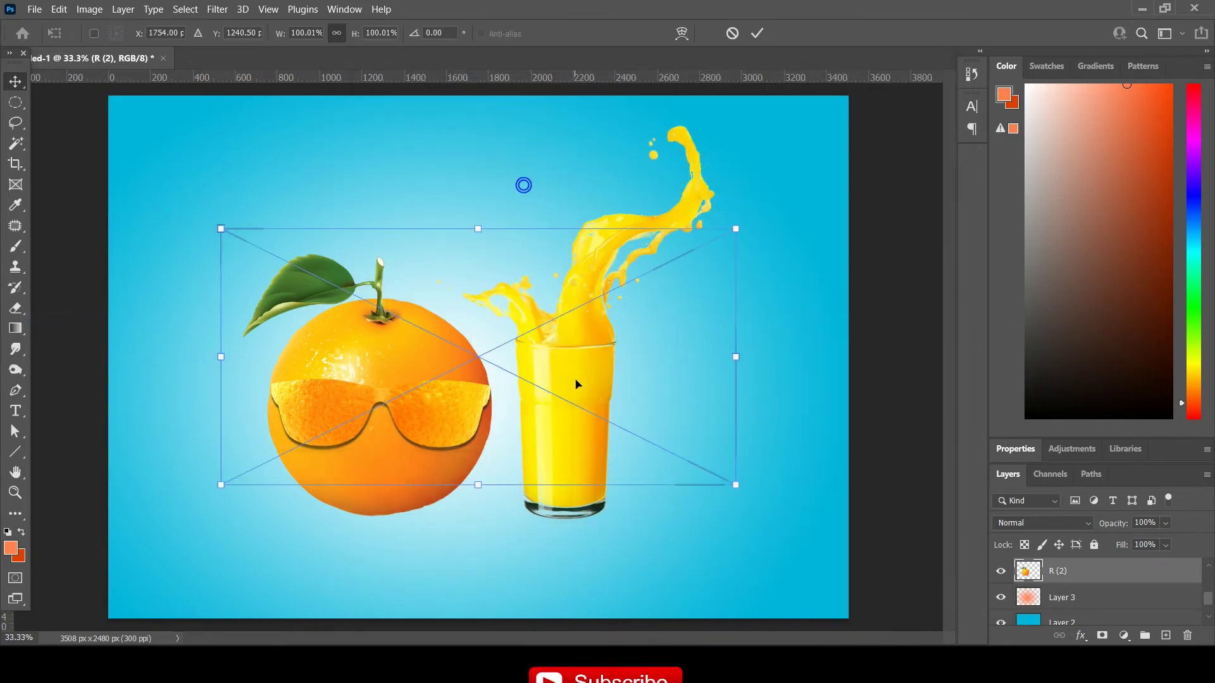
drag(747, 500, 837, 543)
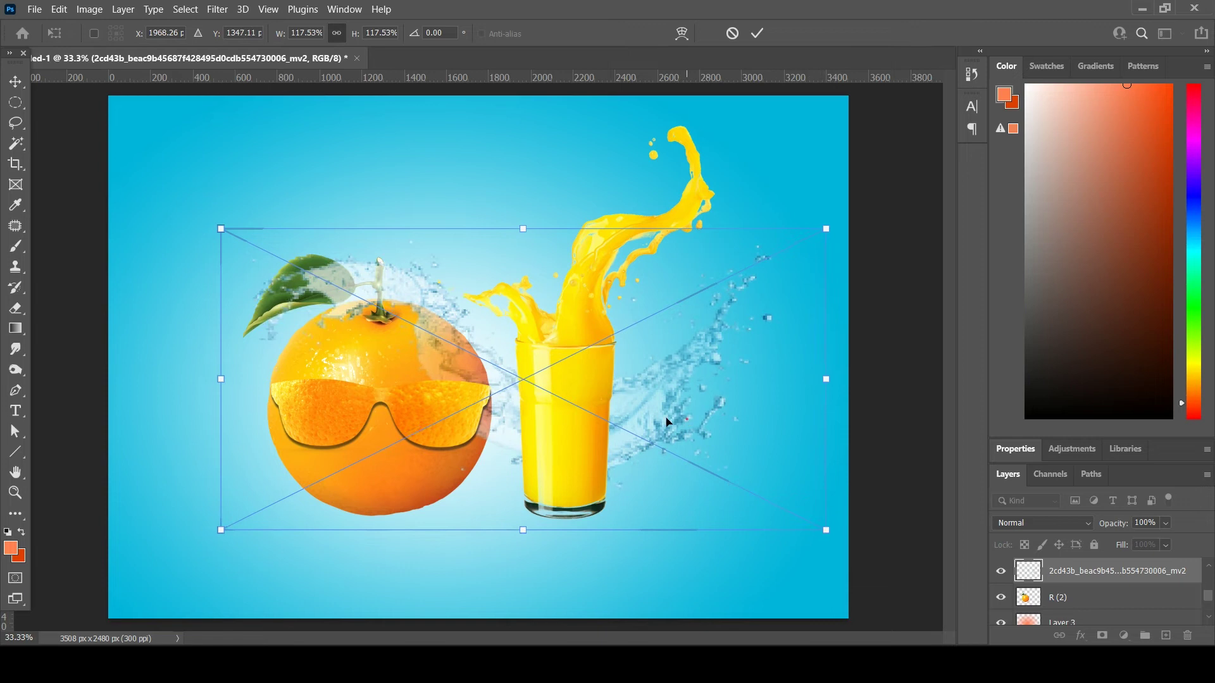
drag(689, 423, 646, 434)
key(Return)
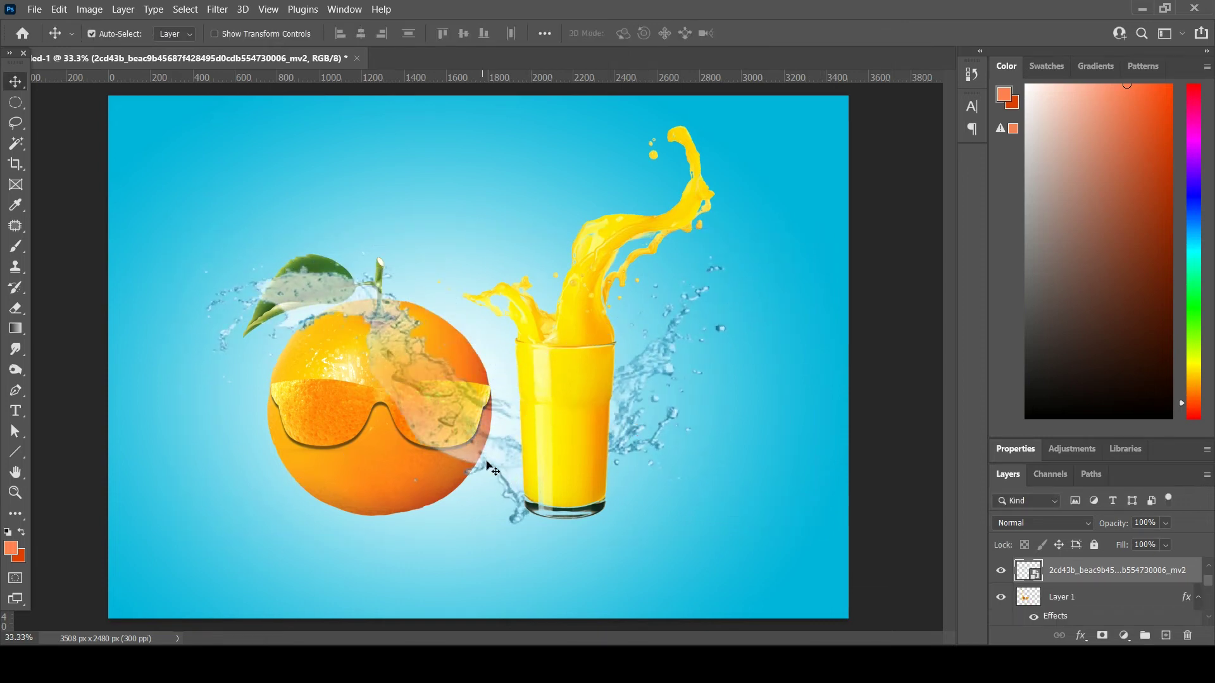
drag(446, 400, 465, 402)
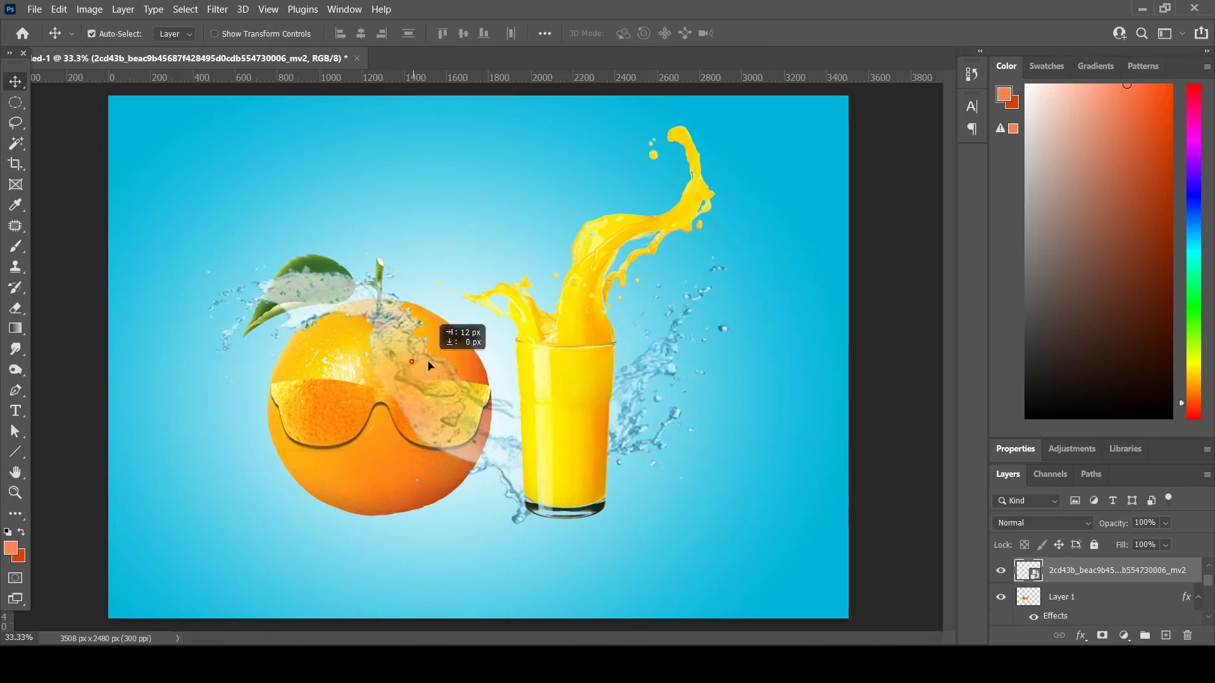
Step: Set the splash layer's blend mode to Divide
click(1020, 524)
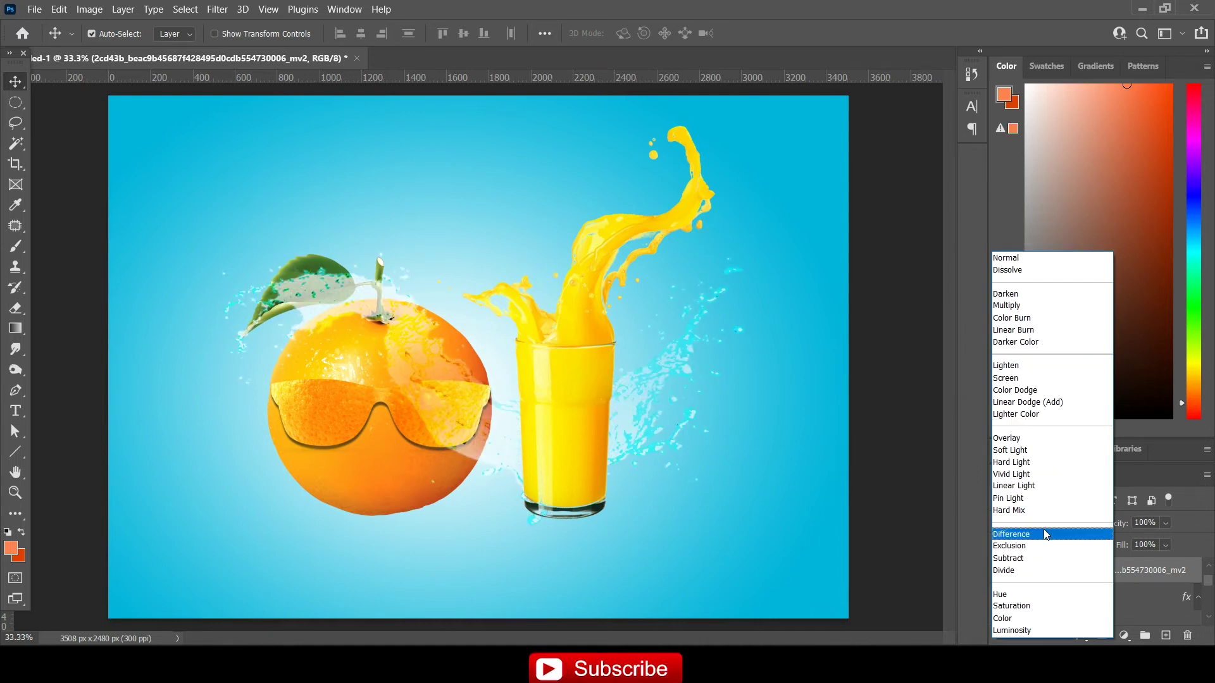
click(1042, 572)
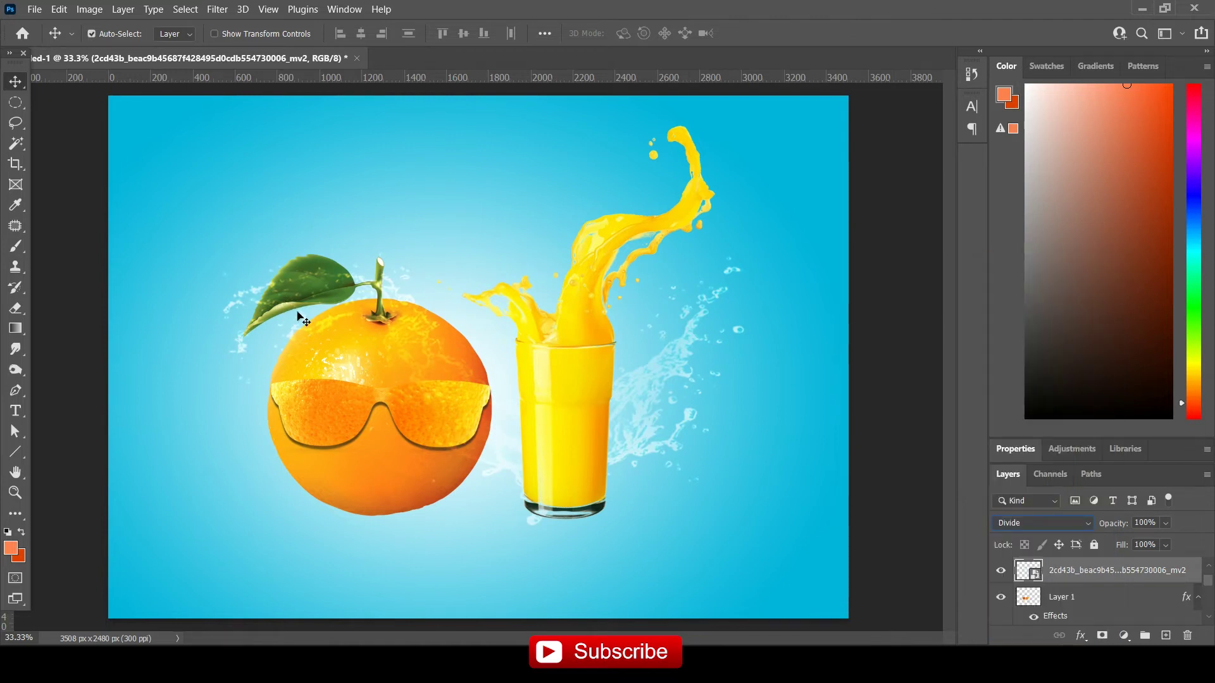
click(90, 9)
mouse_move(113, 46)
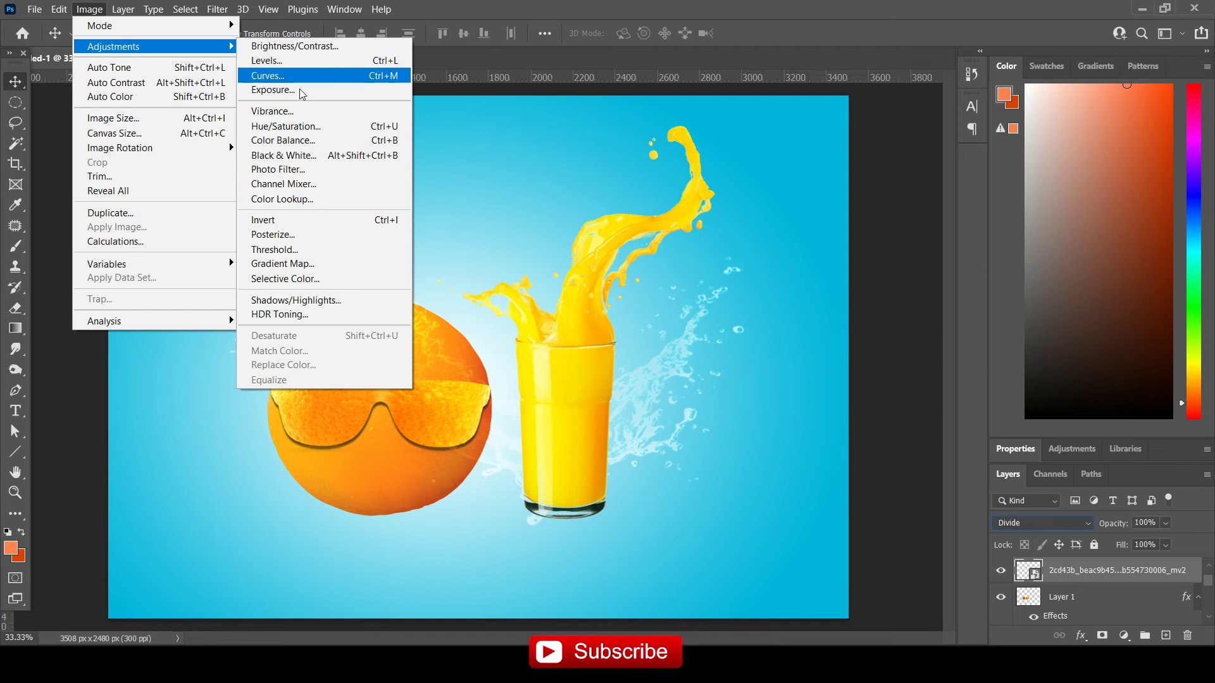
Step: Add a Hue/Saturation smart filter with hue -180 to the splash
click(315, 127)
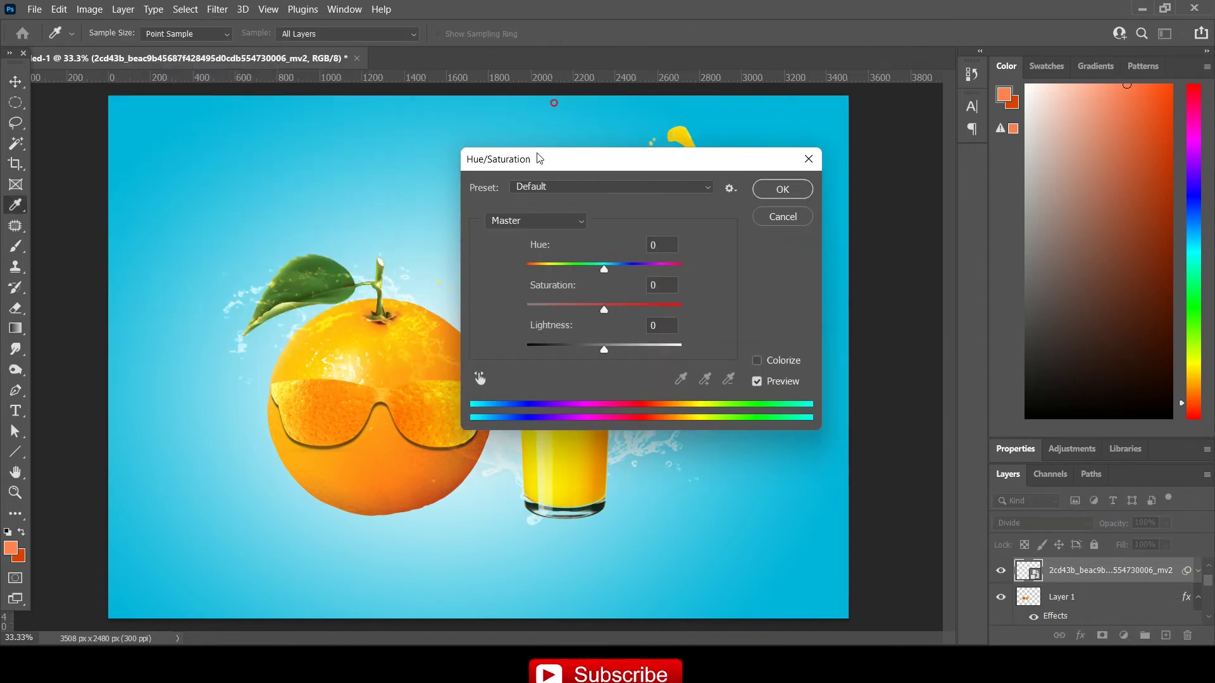
drag(633, 159, 892, 274)
mouse_move(859, 381)
mouse_down()
mouse_move(772, 395)
mouse_move(919, 397)
mouse_move(746, 395)
mouse_up()
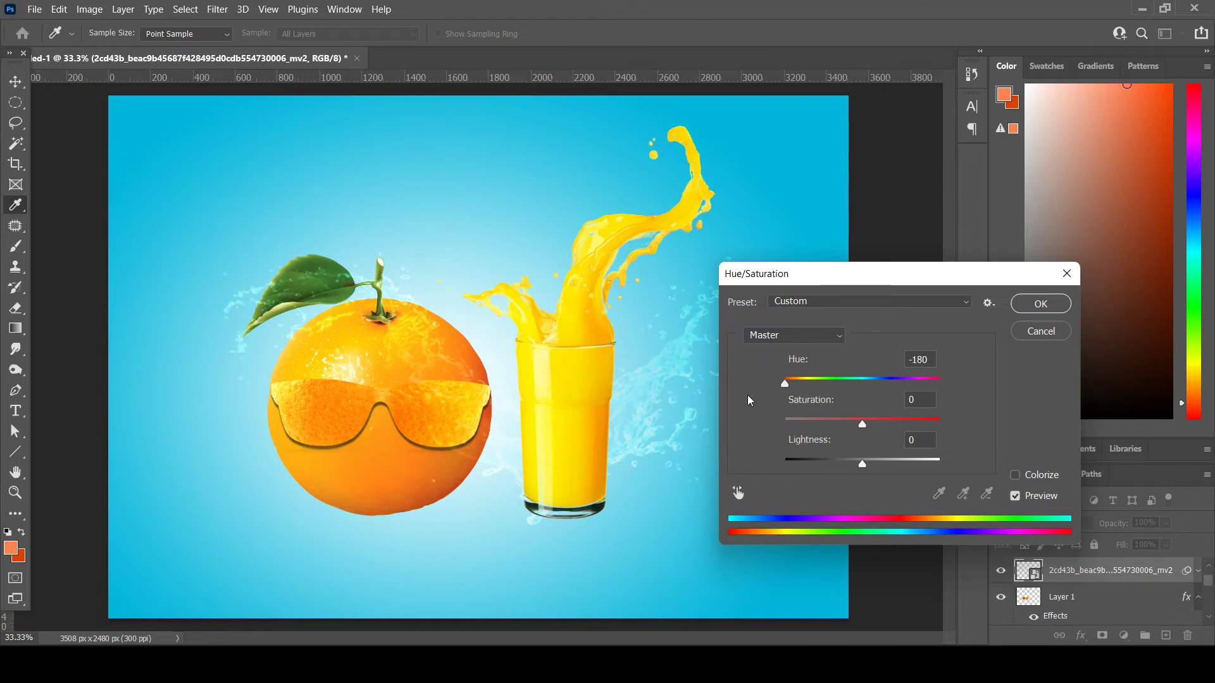
click(1032, 305)
key(v)
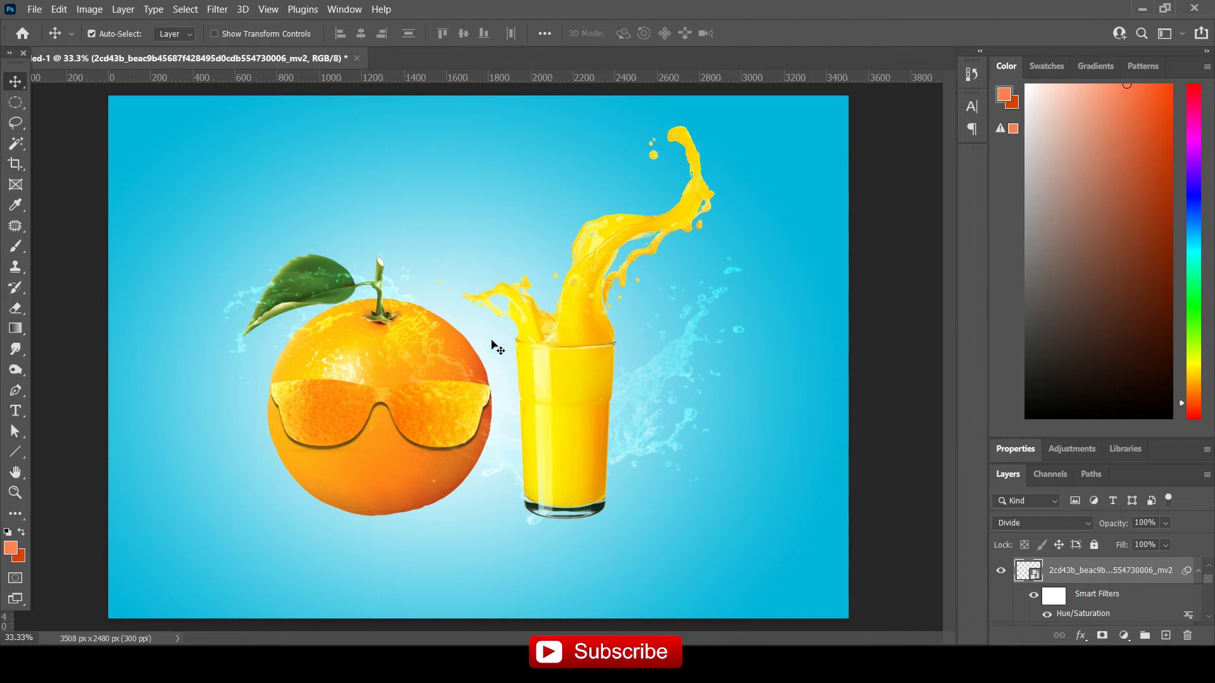
click(14, 102)
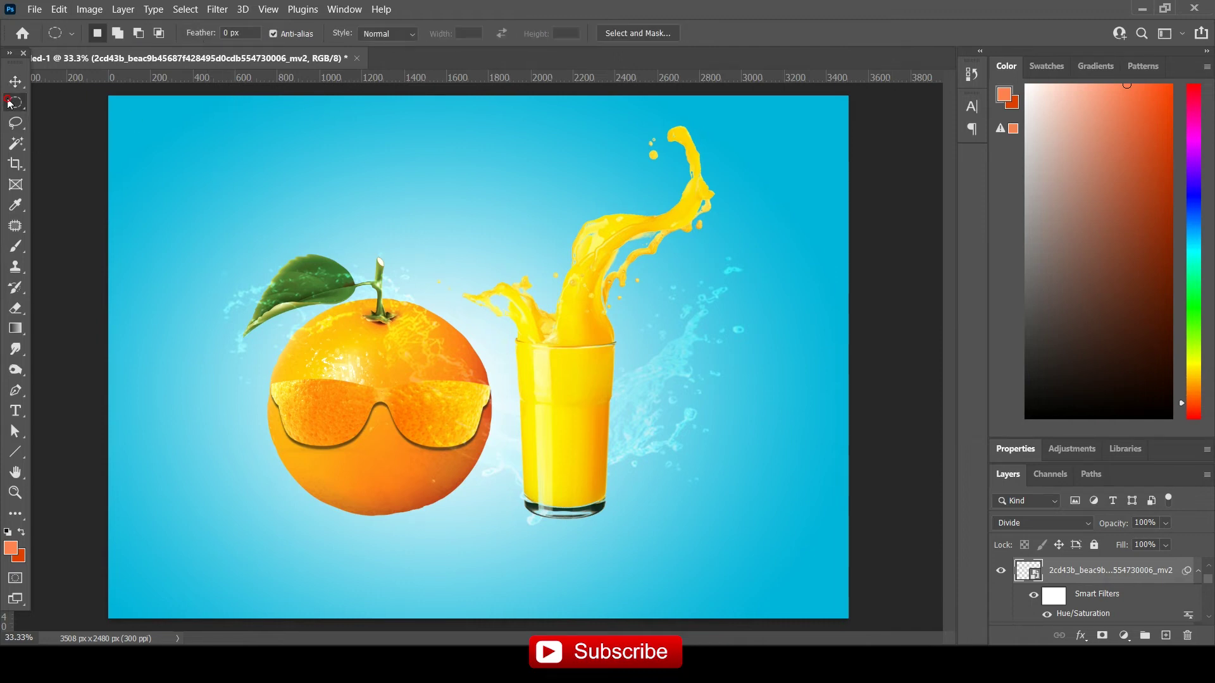
Step: Fill a flat oval just below the orange with black on a new layer
drag(300, 517, 462, 531)
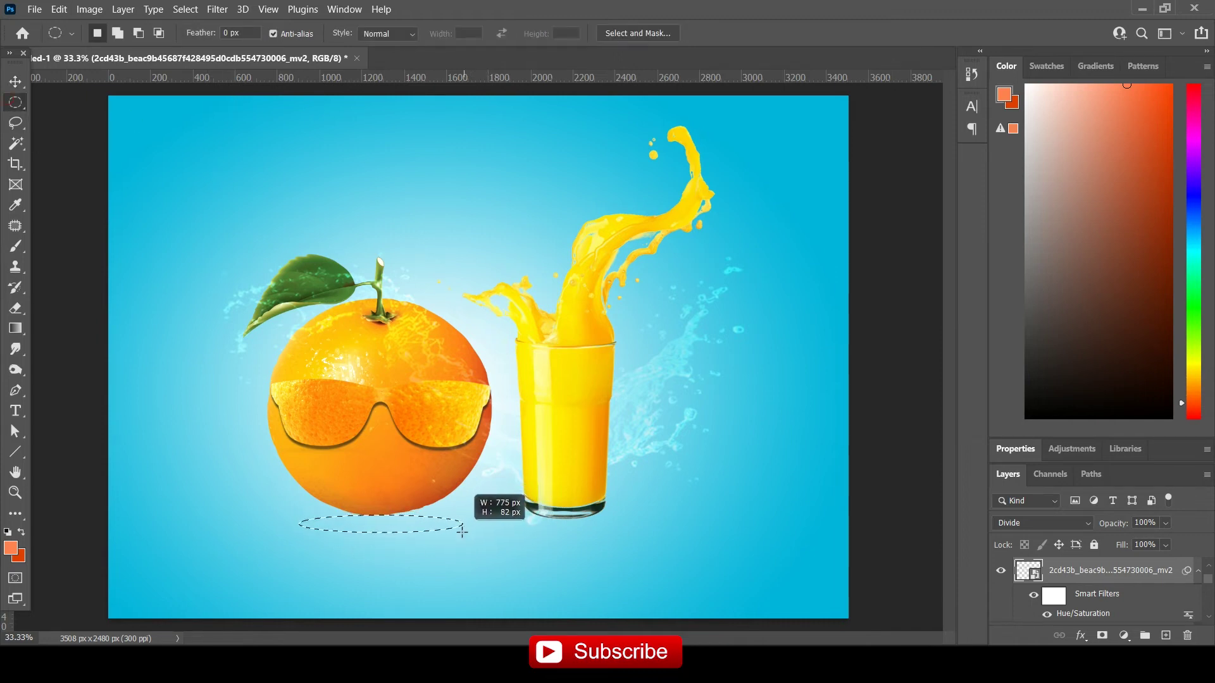
key(ctrl+shift+n)
key(Return)
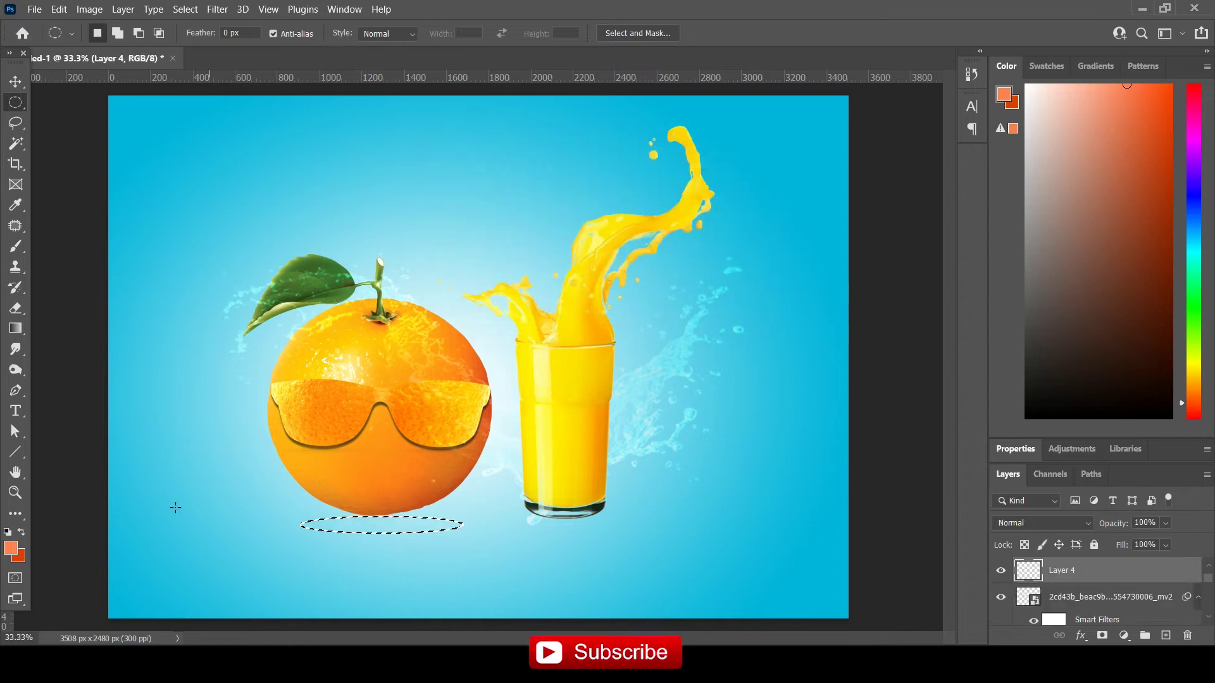
click(19, 556)
click(704, 566)
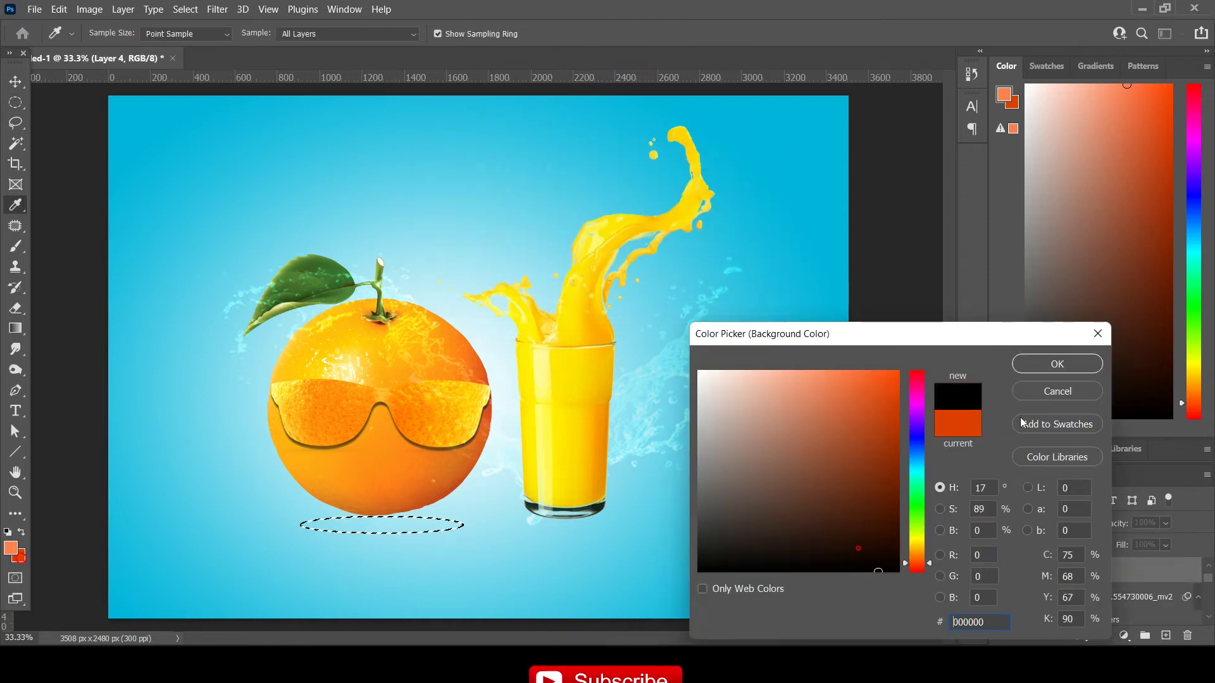
click(1057, 364)
key(ctrl+BackSpace)
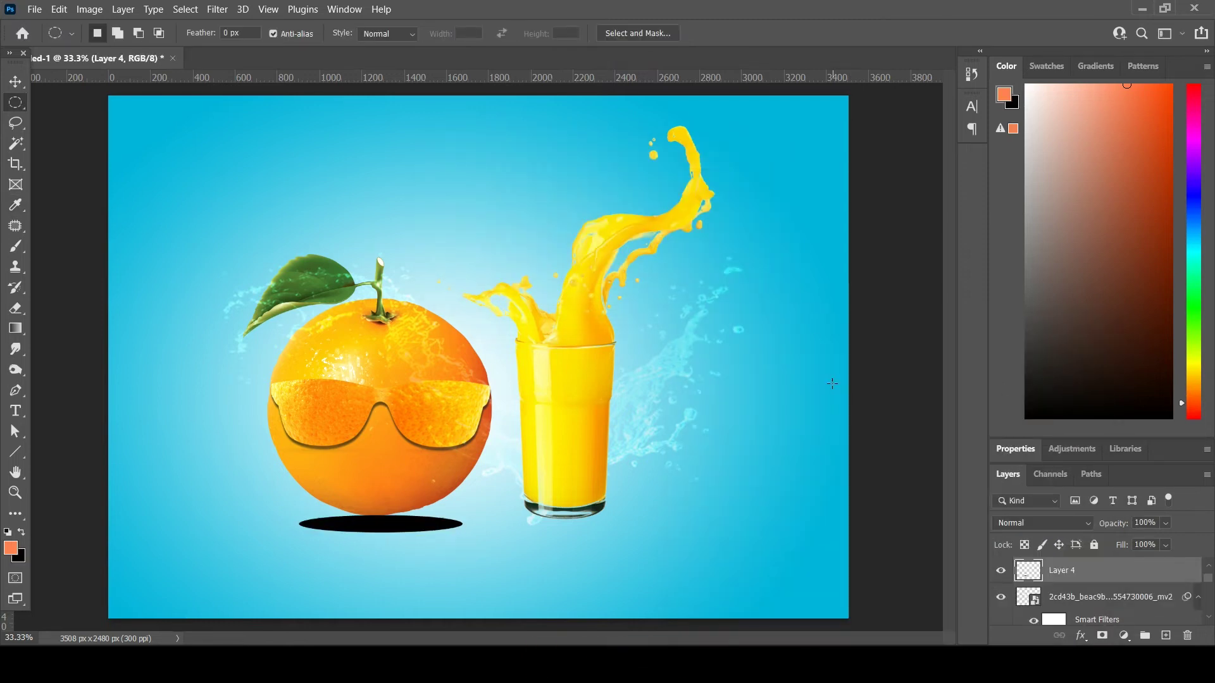
Step: Soften the black oval with a Gaussian Blur
click(218, 8)
mouse_move(226, 199)
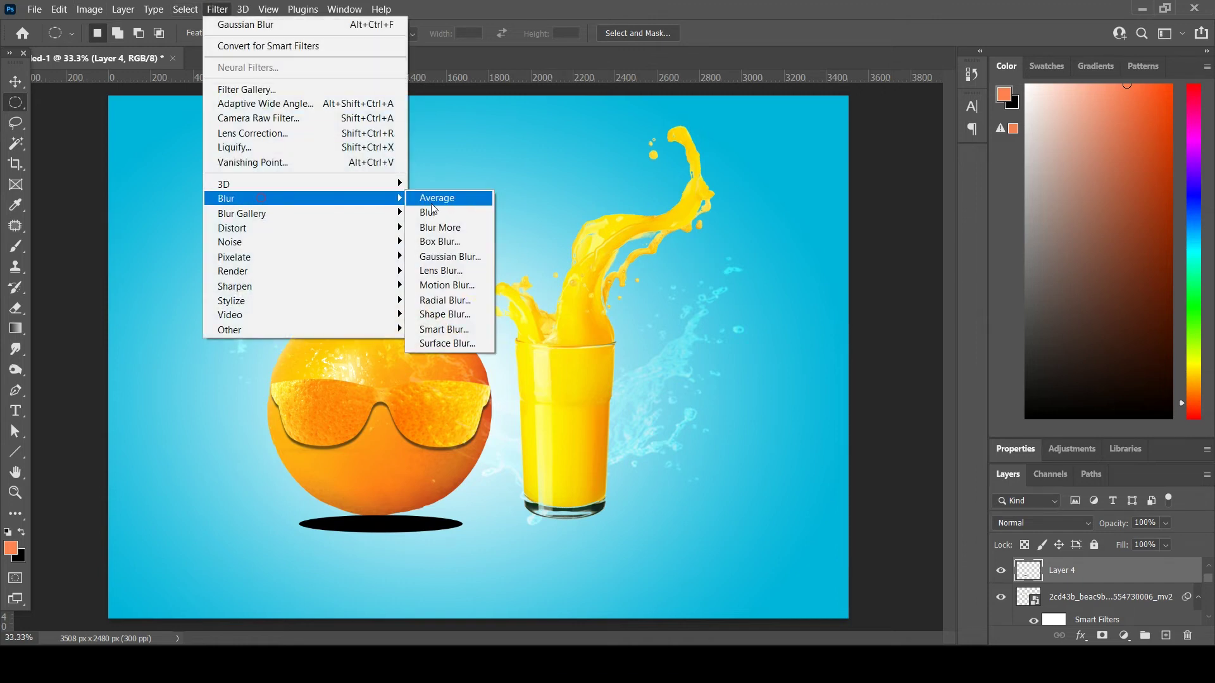
click(444, 258)
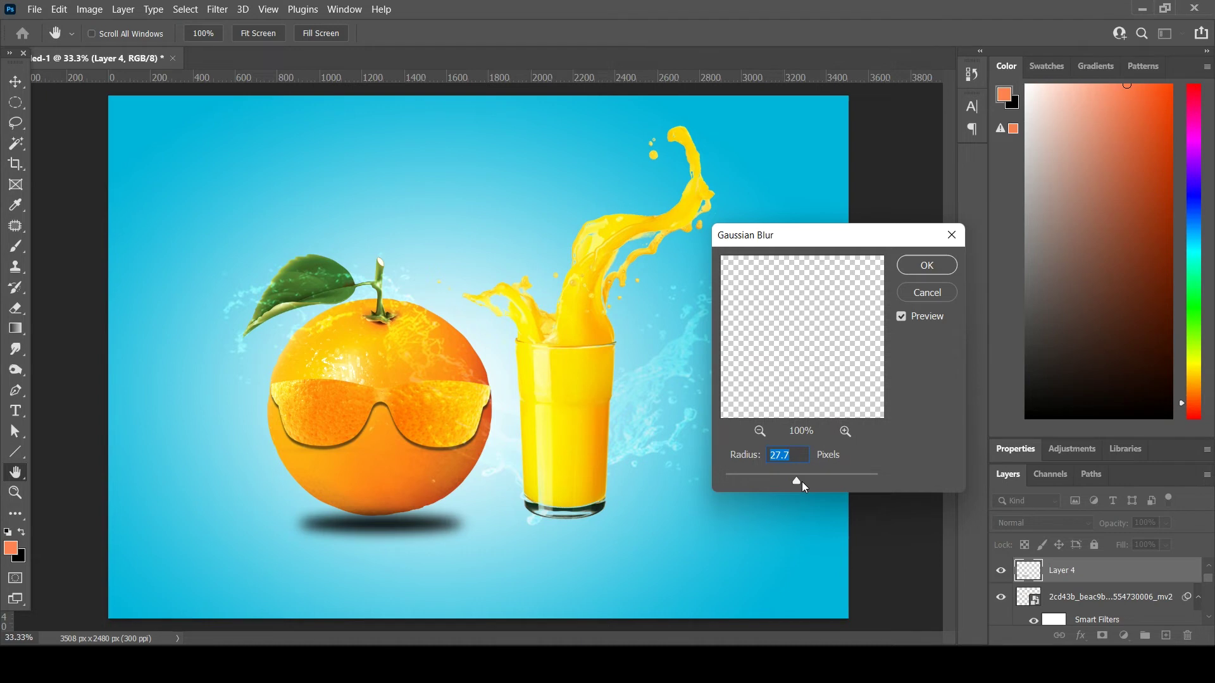
click(930, 265)
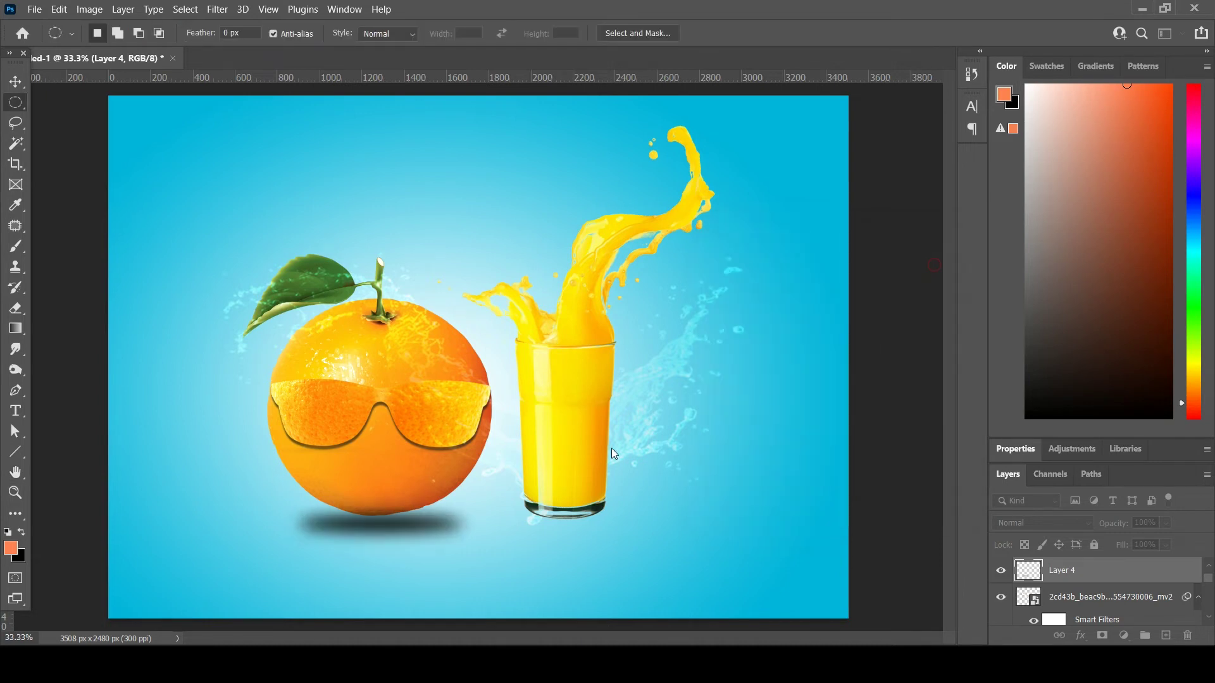
key(ctrl+t)
Step: Squash the shadow into a thin, narrower ellipse under the orange and lower its opacity
drag(389, 524, 389, 514)
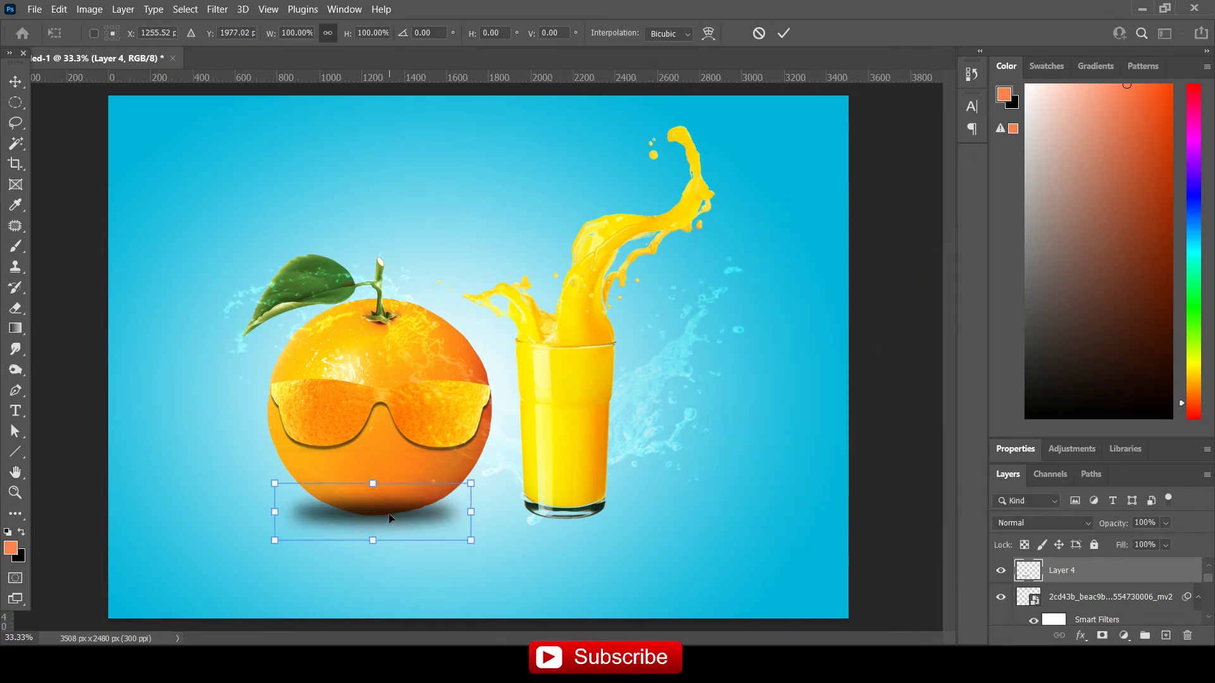
key(Return)
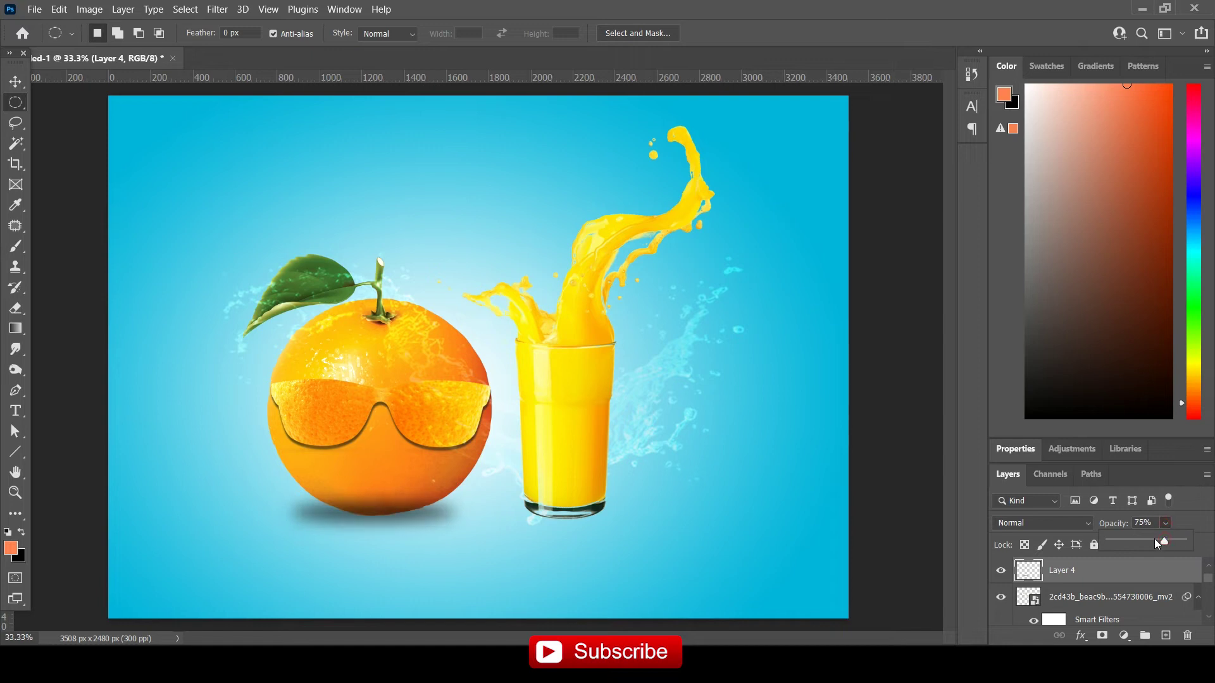
key(ctrl+t)
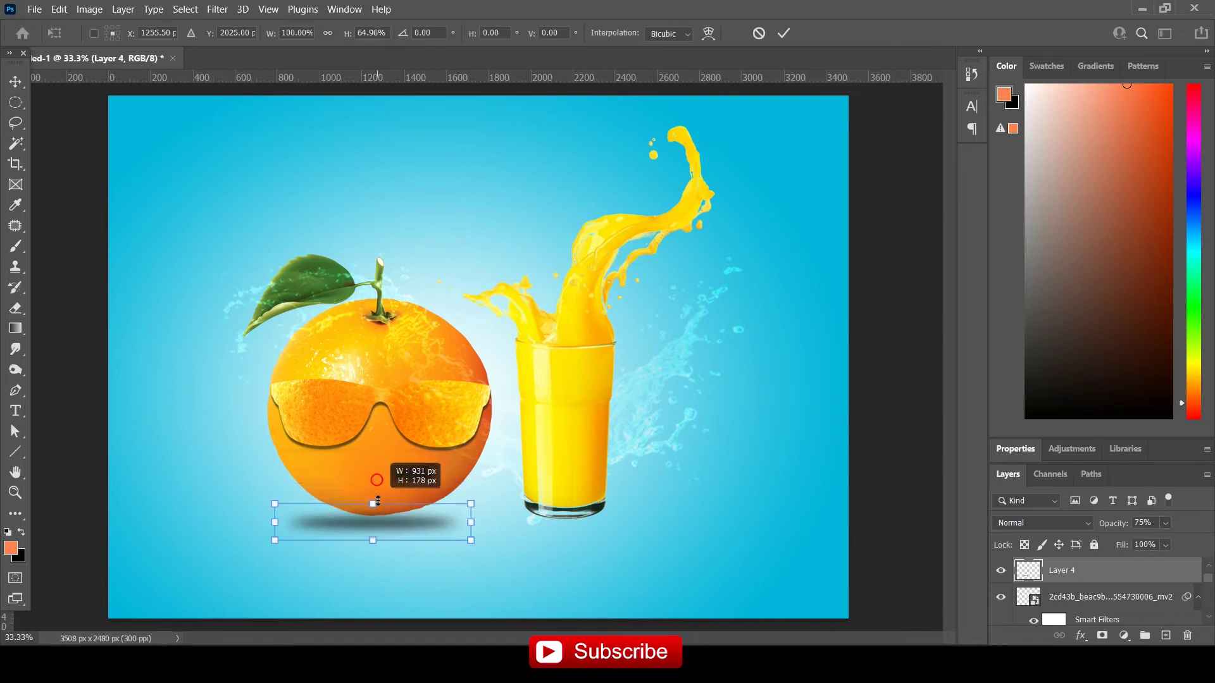
drag(377, 484, 377, 498)
drag(373, 539, 368, 561)
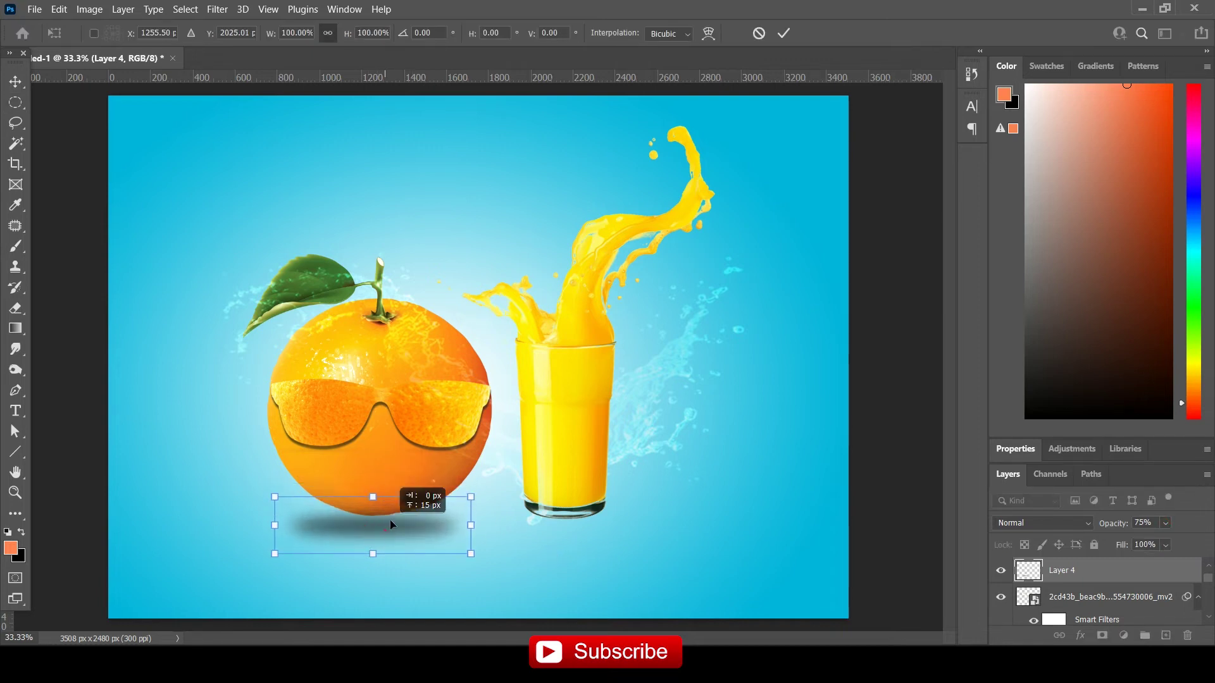
drag(390, 519, 392, 523)
drag(480, 495, 464, 496)
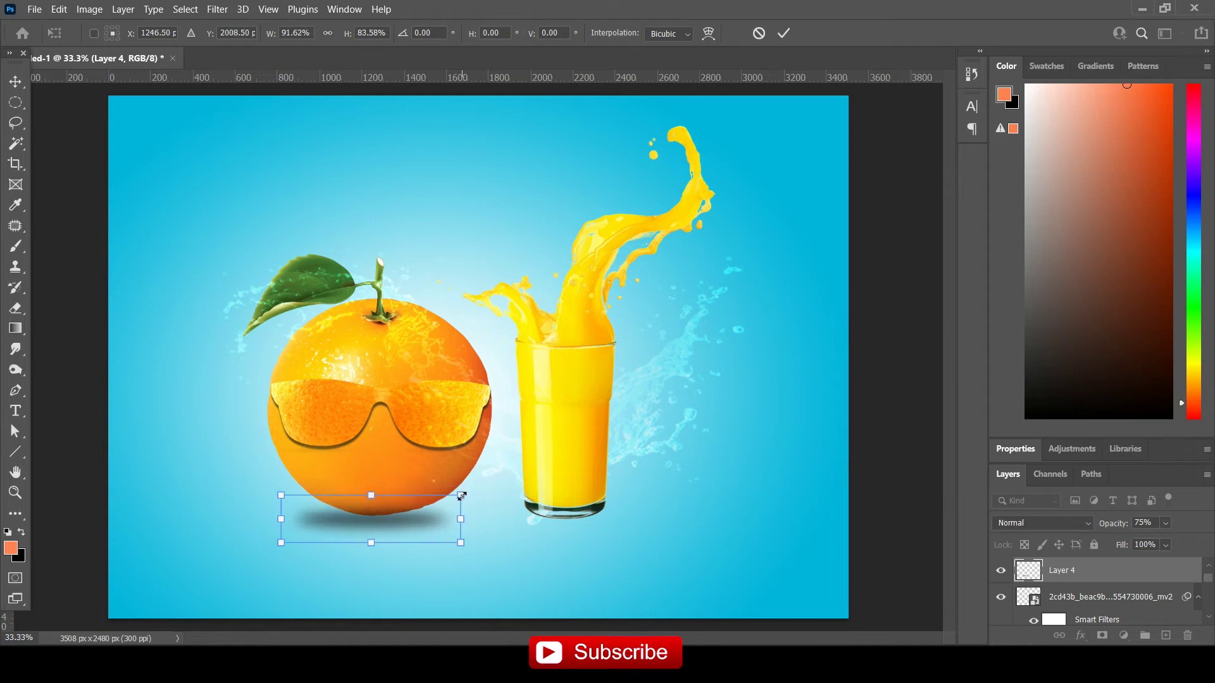
drag(395, 519, 397, 522)
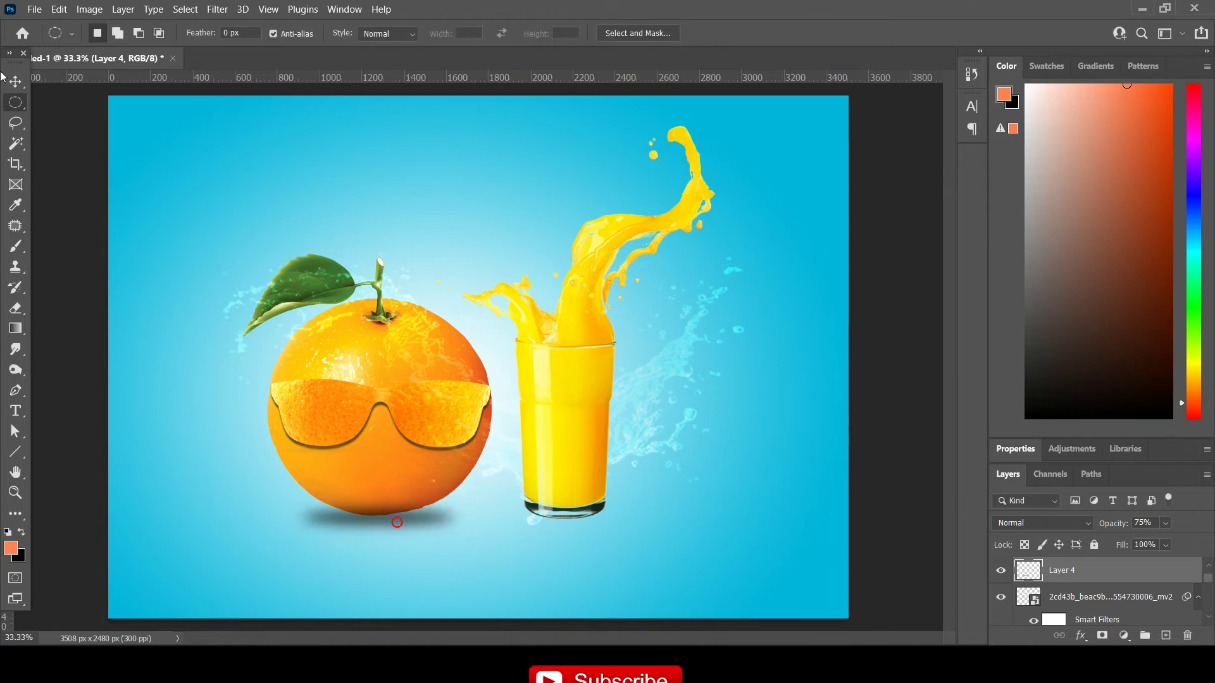
key(Return)
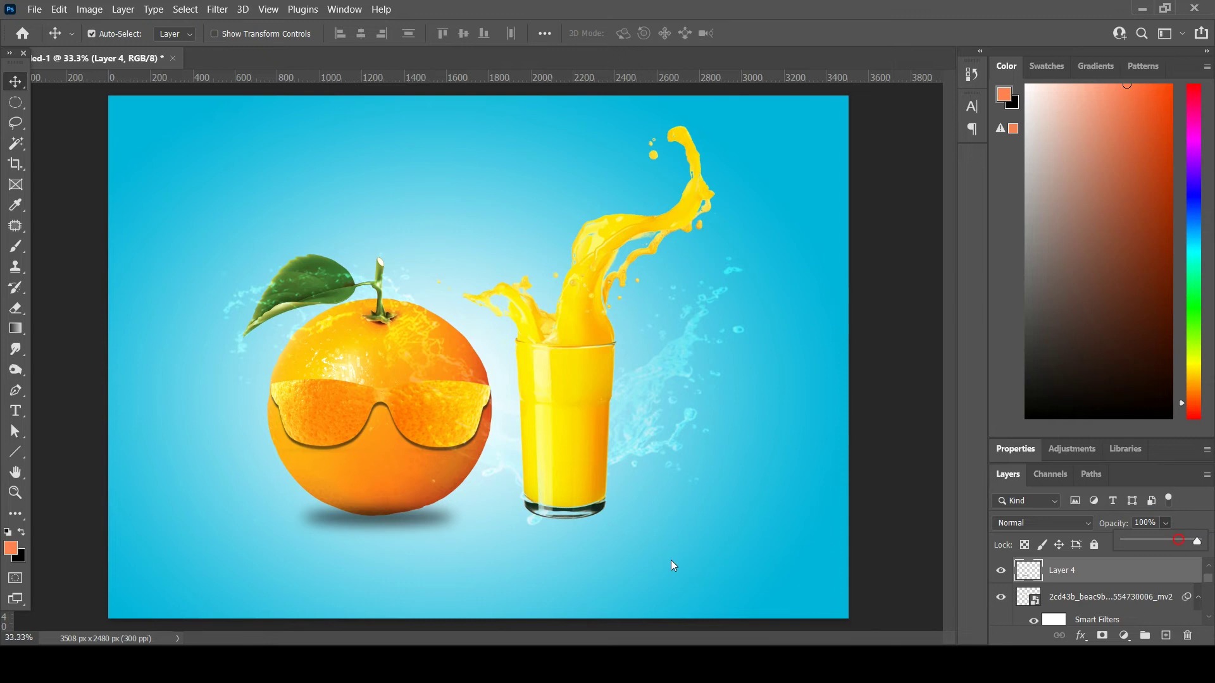
click(417, 520)
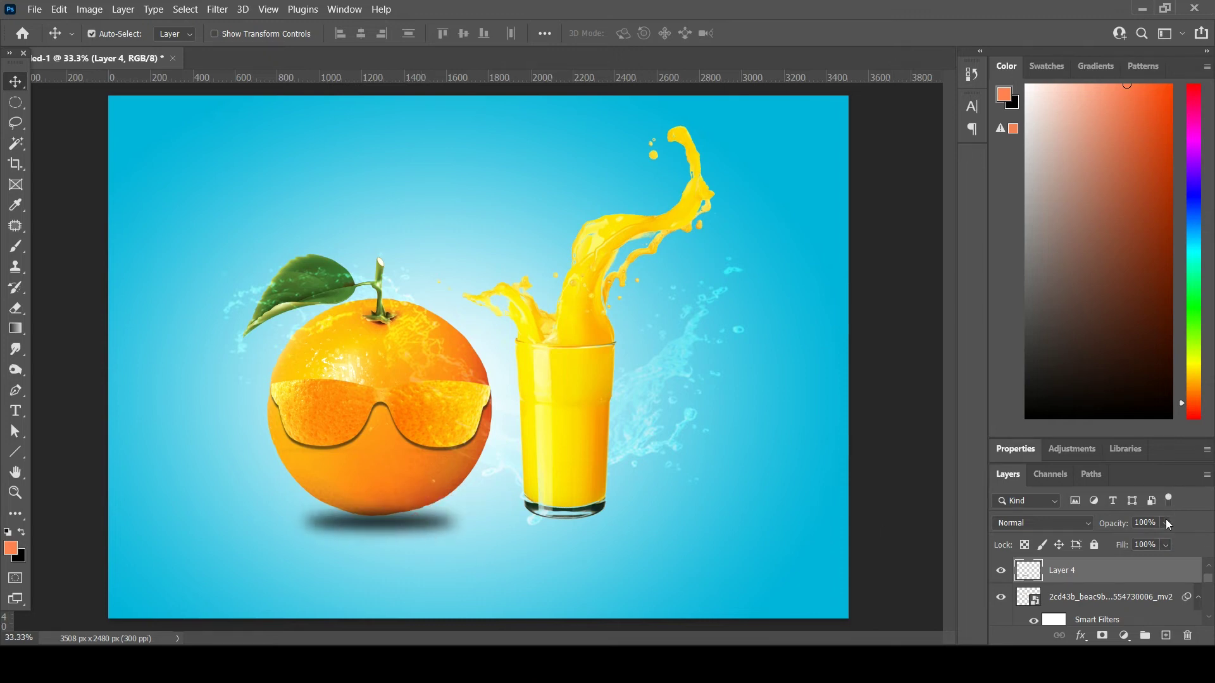
Step: Enlarge the shadow slightly and send it behind the orange layer
key(ctrl+t)
drag(385, 517, 388, 517)
key(Return)
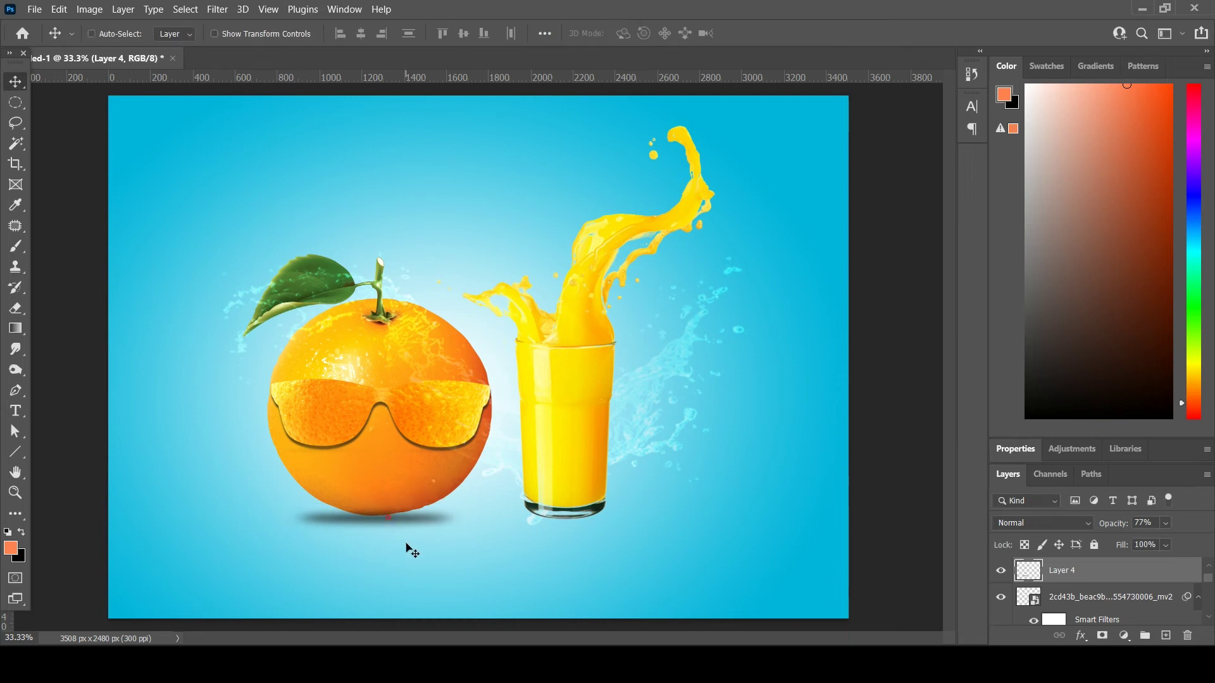
key(ctrl+t)
drag(464, 532, 488, 578)
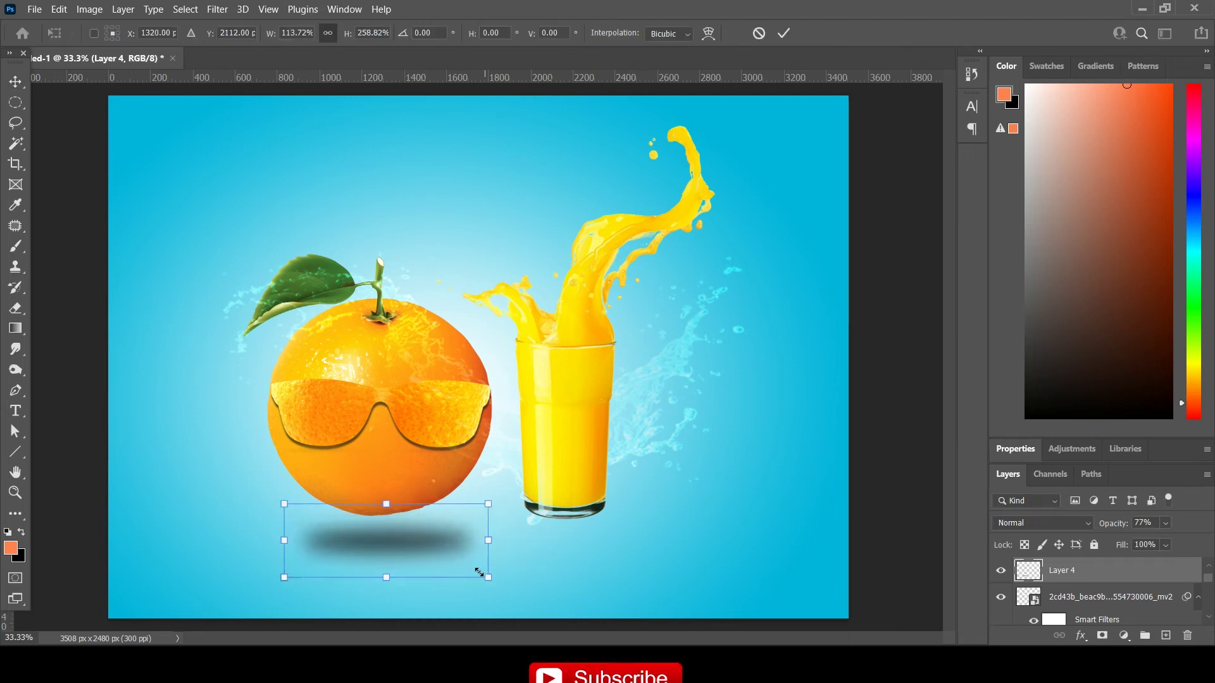
drag(413, 544, 423, 519)
key(Return)
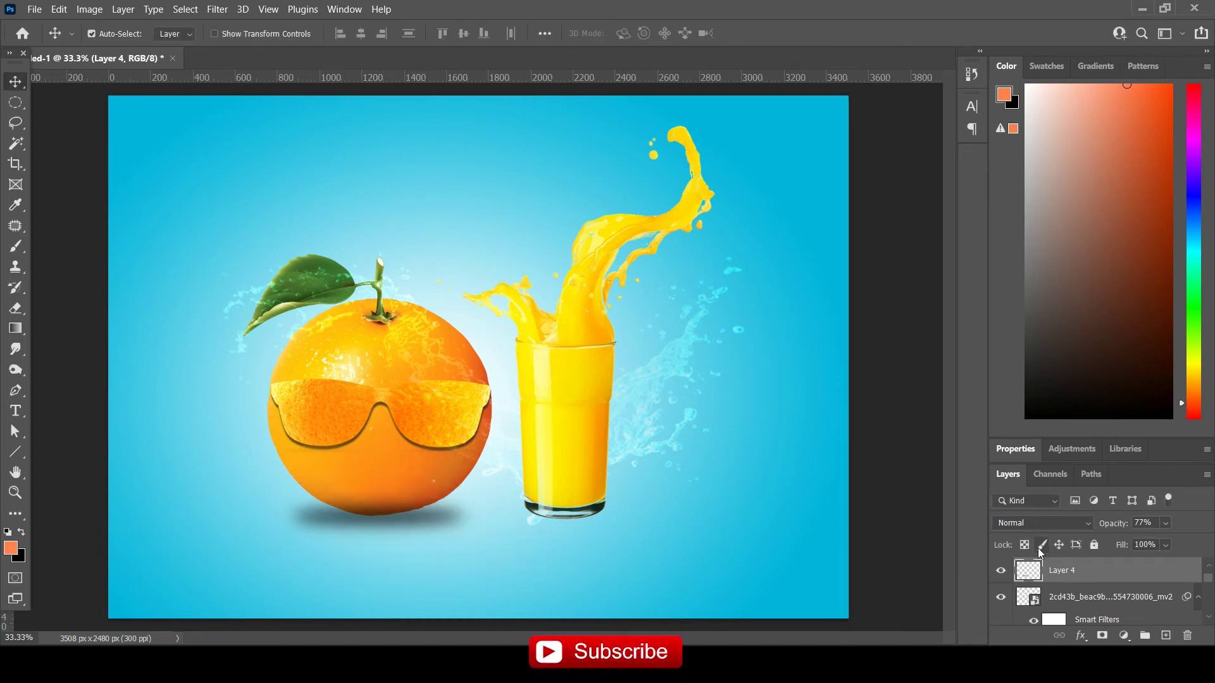
key(ctrl+bracketleft)
key(ctrl+bracketleft)
Step: Place a smaller copy of the shadow beneath the juice glass
mouse_move(419, 518)
mouse_down()
mouse_move(618, 545)
mouse_move(612, 556)
mouse_move(620, 540)
mouse_move(578, 521)
mouse_up()
key(ctrl+t)
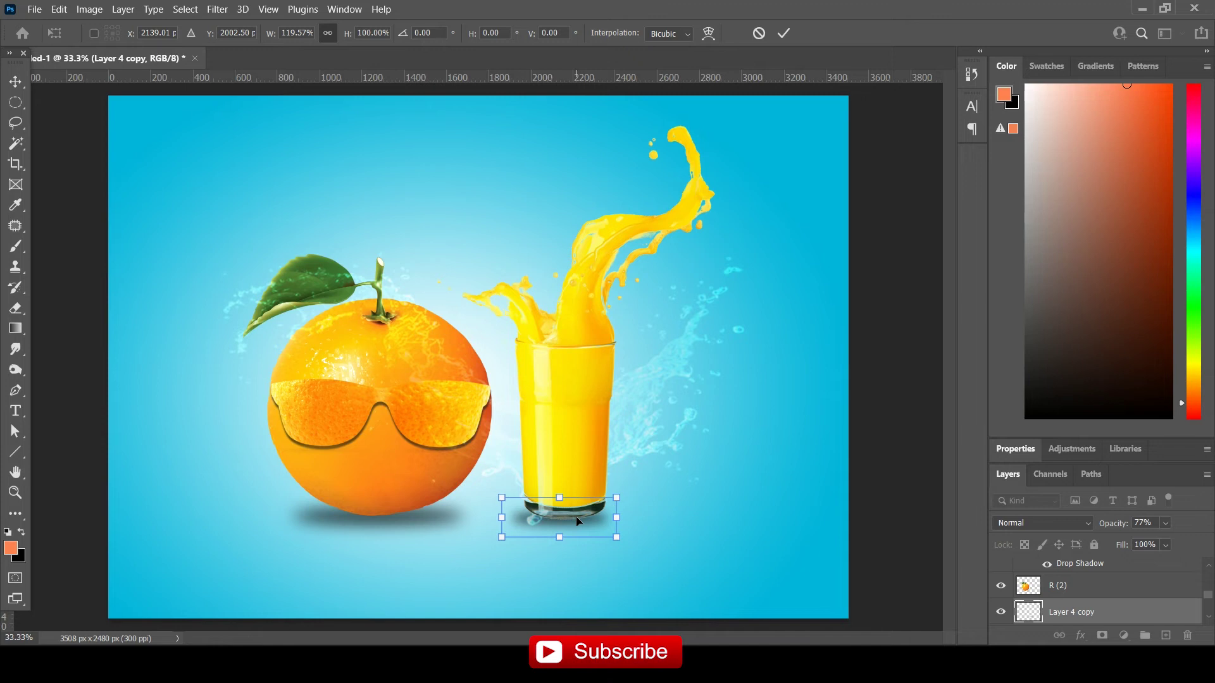
key(Return)
mouse_move(583, 523)
mouse_down()
mouse_move(601, 535)
mouse_move(581, 522)
mouse_up()
Step: Lower the orange shadow's fill and stretch it taller and wider
click(402, 524)
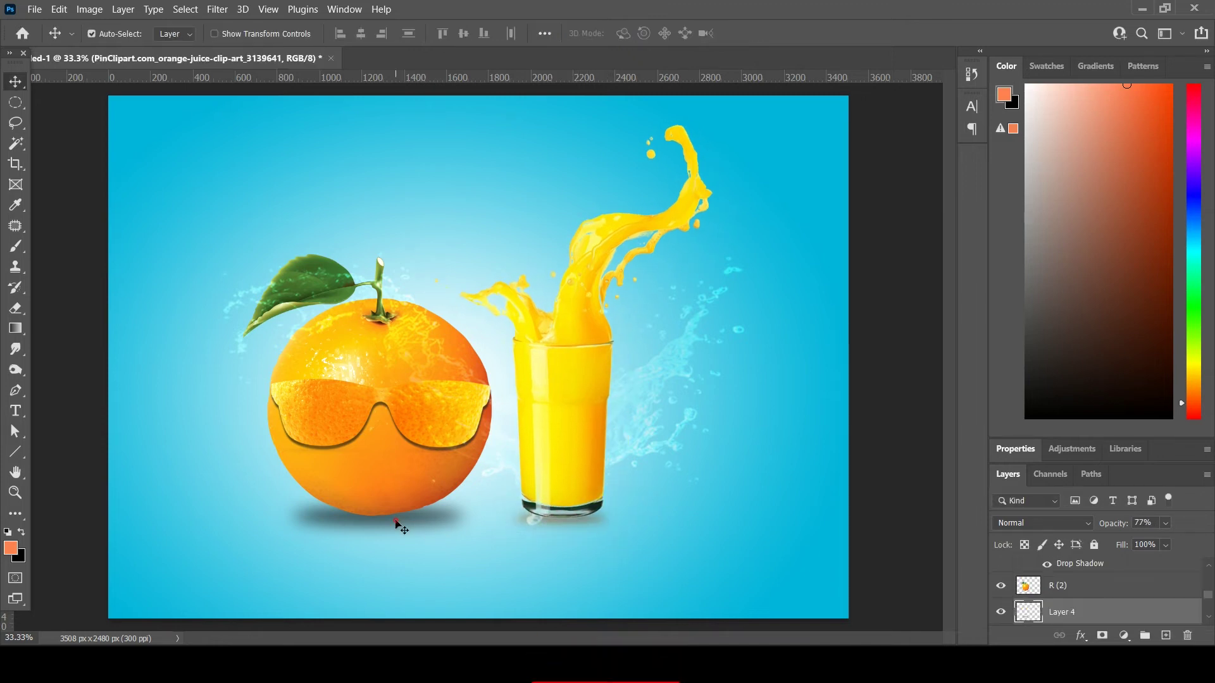
key(ctrl+t)
key(Return)
drag(1166, 545, 1159, 566)
key(ctrl+t)
drag(381, 504, 398, 493)
mouse_move(469, 518)
mouse_down()
mouse_move(505, 516)
mouse_move(422, 521)
mouse_up()
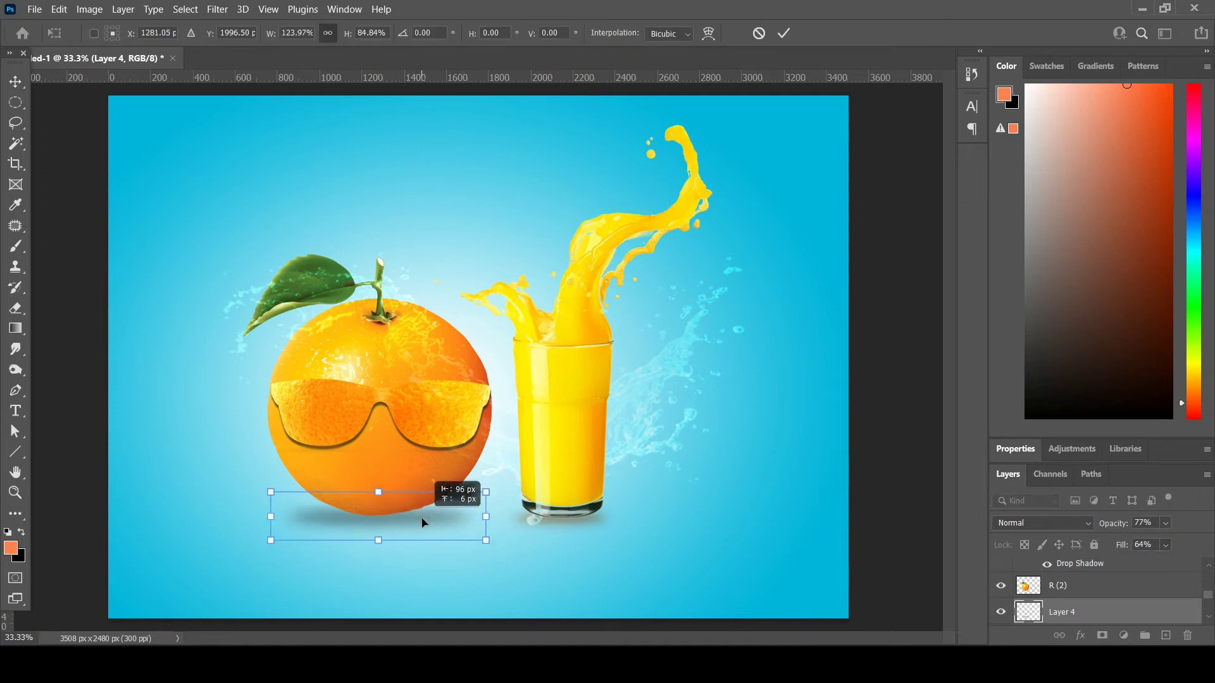
key(Return)
Step: Embed Exotic_Leaf_PNG_Clipart and shrink it to a tiny leaf between orange and glass
click(38, 9)
click(70, 291)
double_click(691, 165)
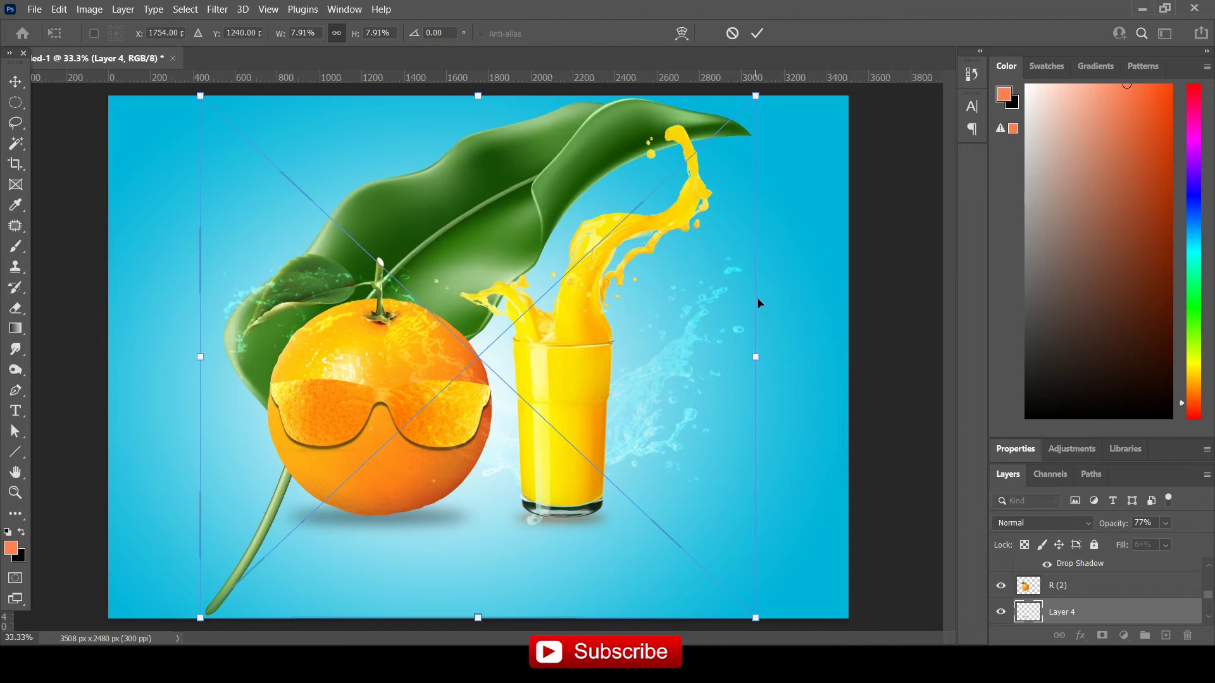
mouse_move(755, 96)
mouse_down()
mouse_move(260, 572)
mouse_move(517, 217)
mouse_up()
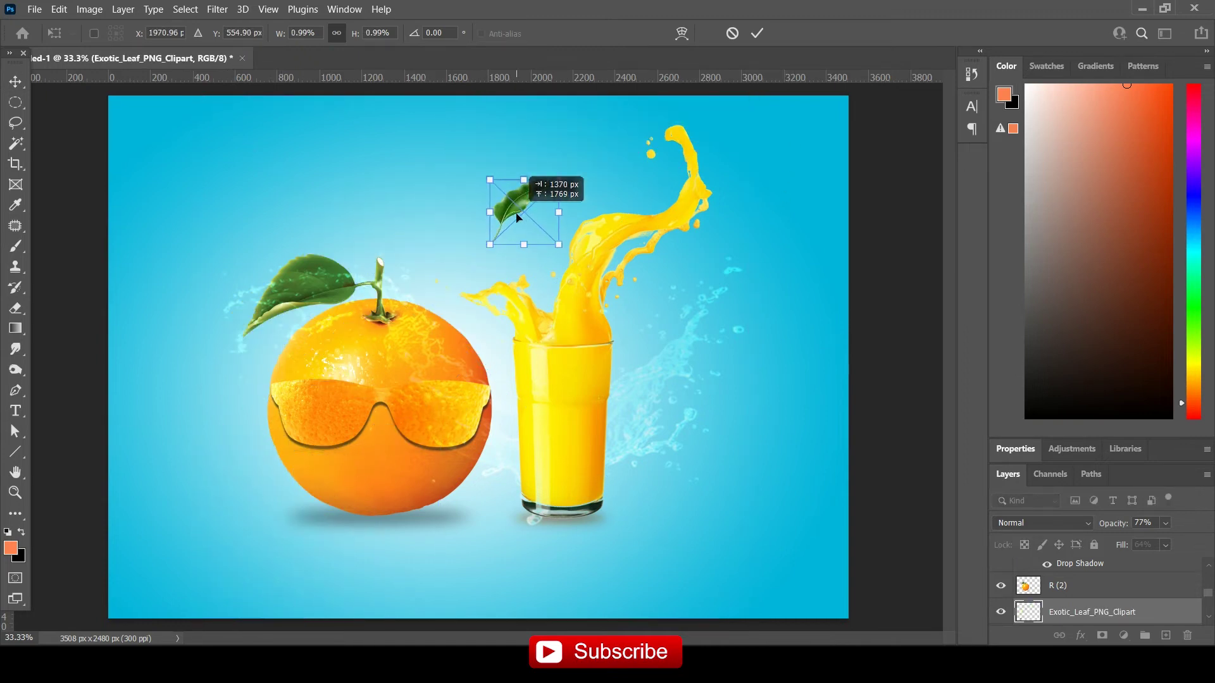
drag(557, 178, 532, 205)
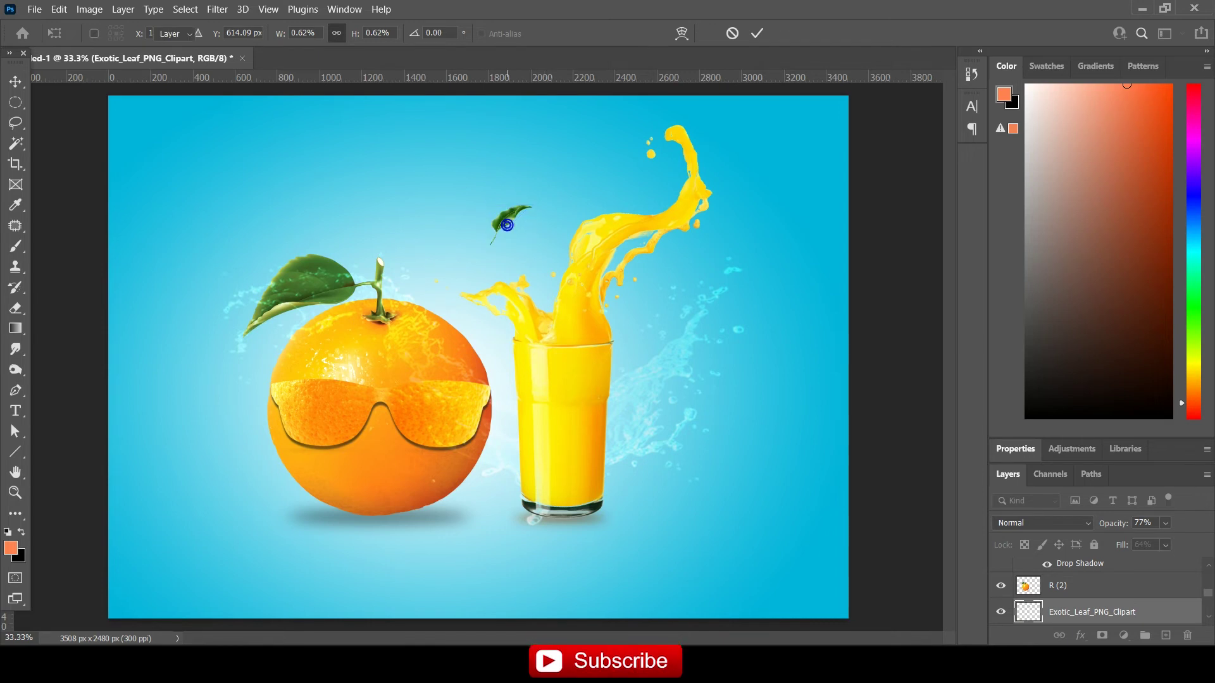
key(Return)
Step: Apply a Box Blur with radius 4 to the leaf
click(217, 9)
mouse_move(226, 198)
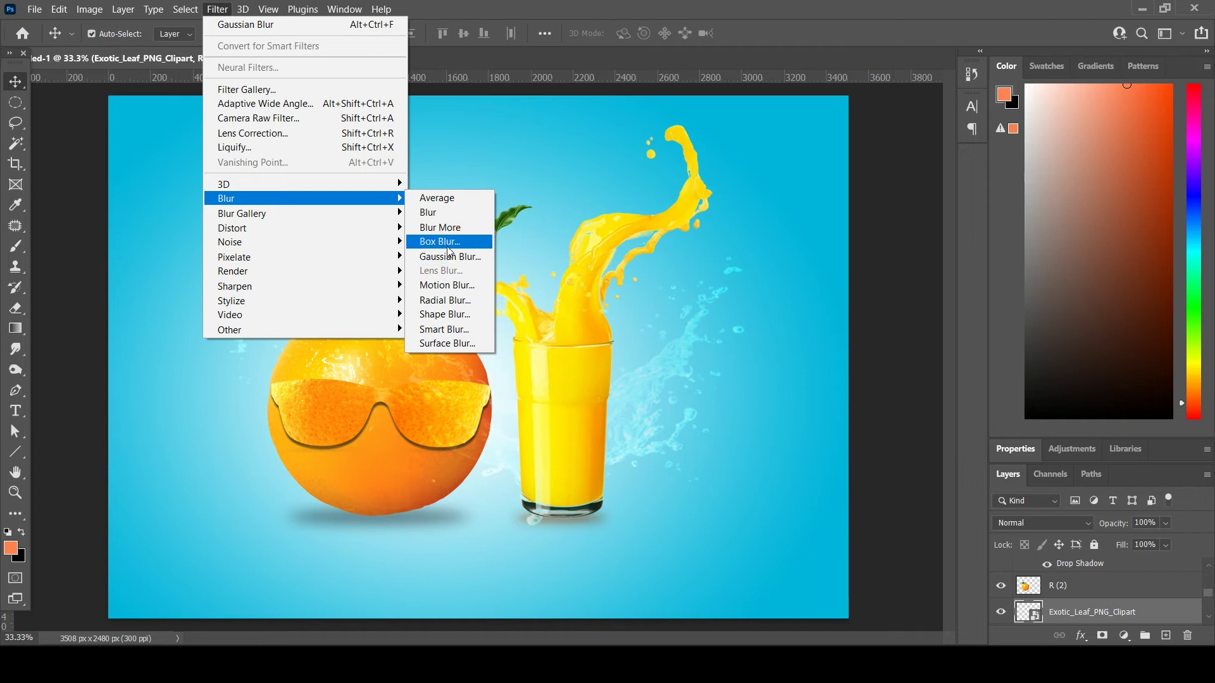
click(448, 247)
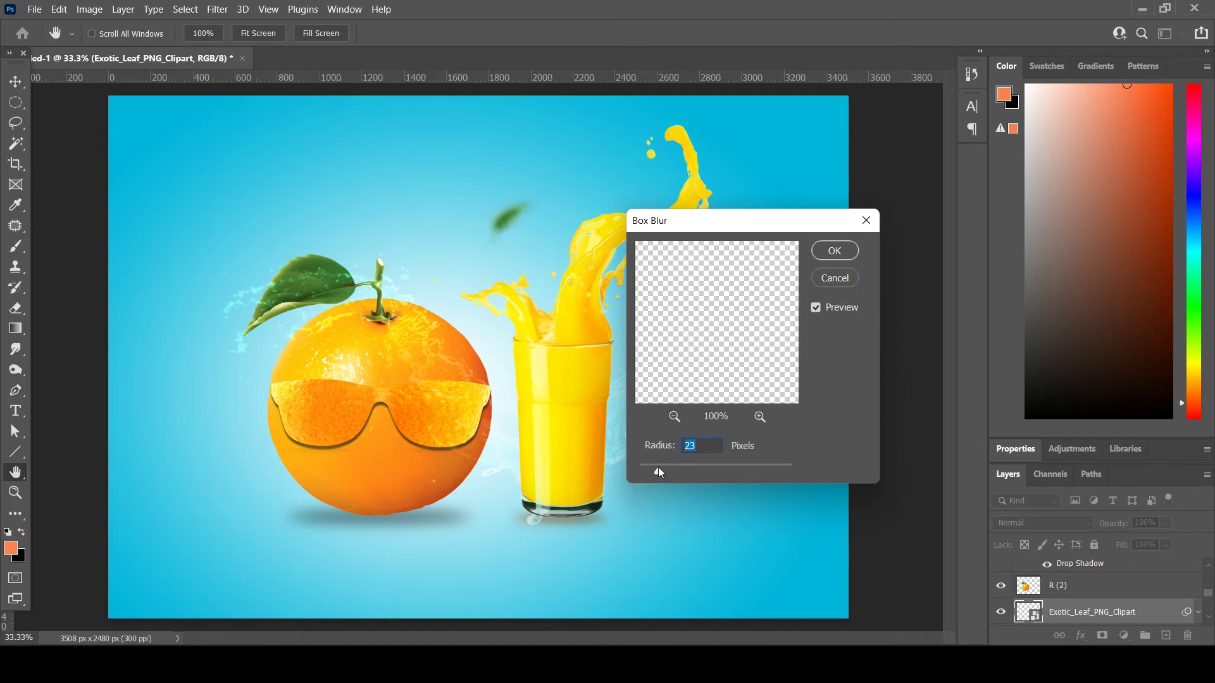
drag(652, 475, 643, 473)
click(834, 251)
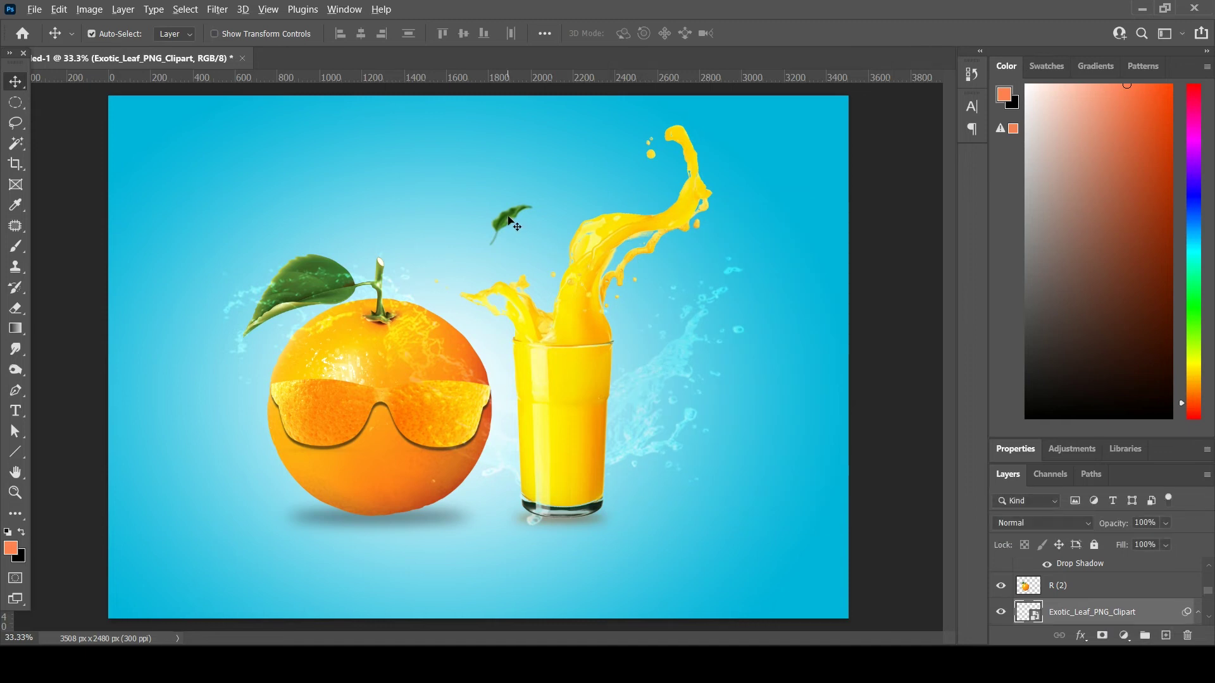
Step: Duplicate the leaf to the right of the glass, rotating and enlarging the copy
drag(486, 298, 680, 433)
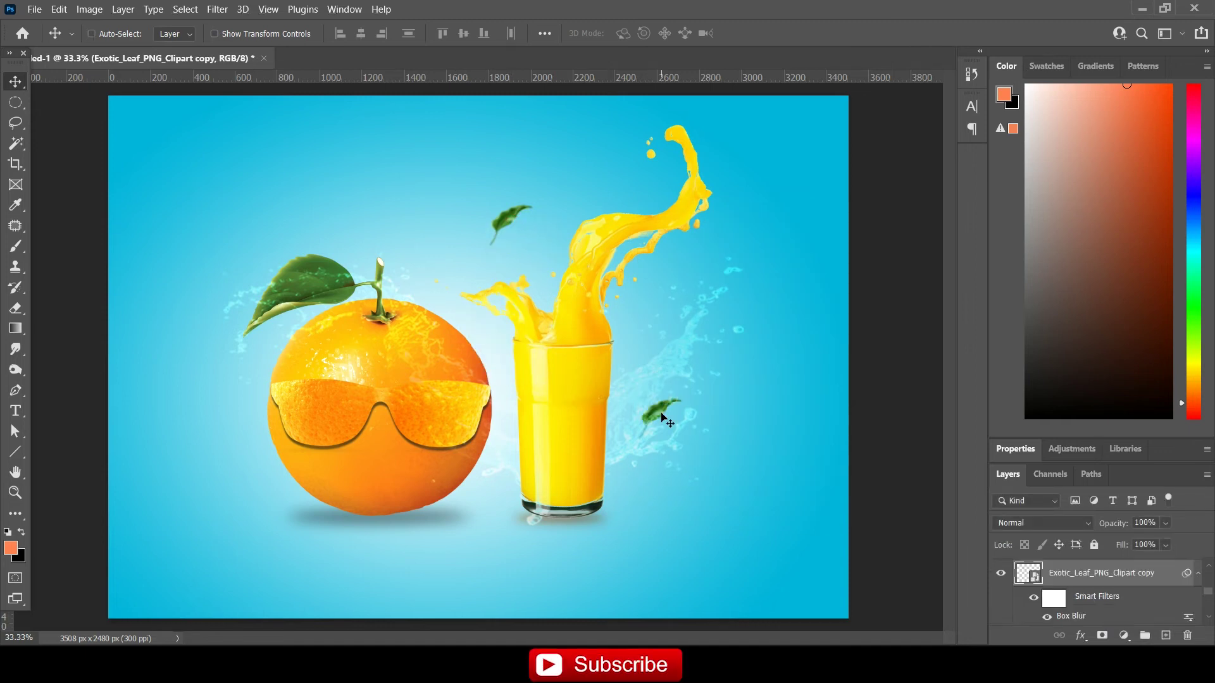
key(ctrl+t)
key(Return)
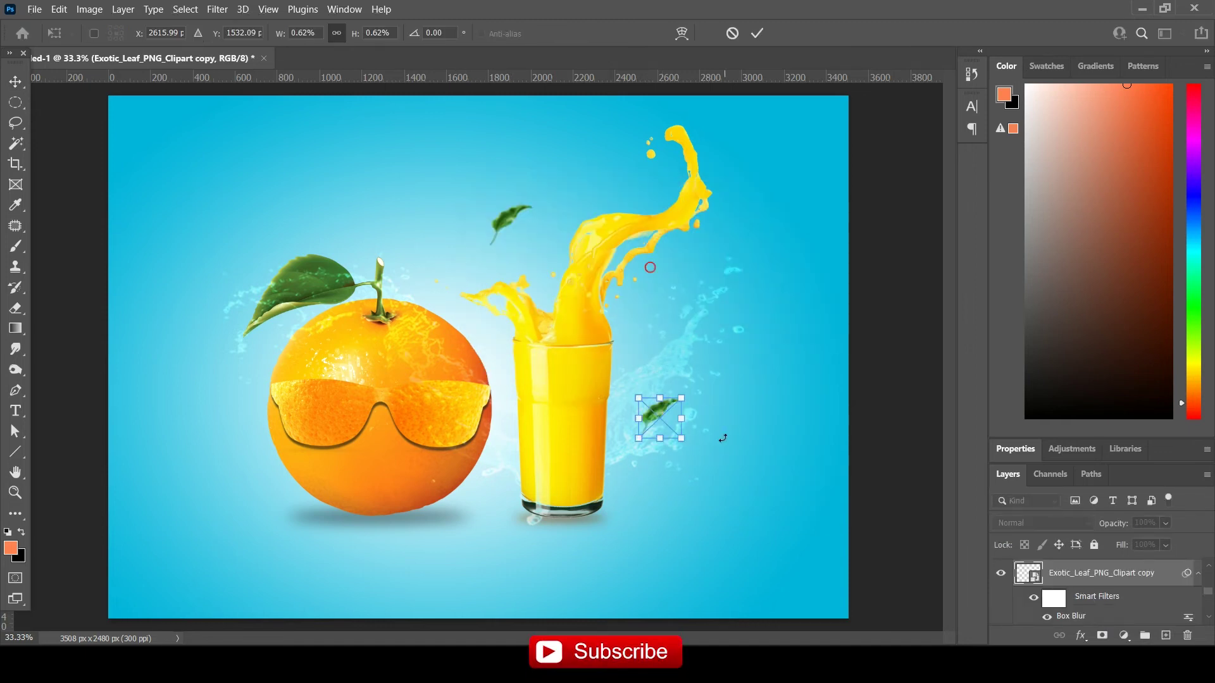
drag(708, 412, 723, 367)
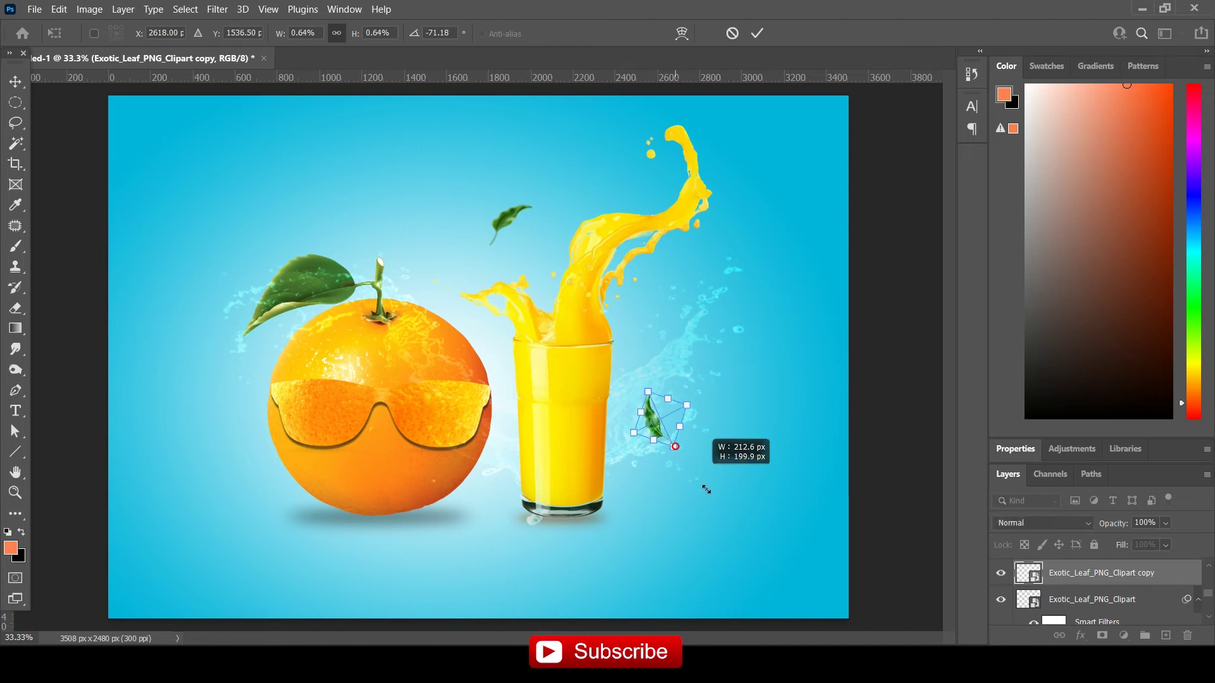
drag(672, 446, 721, 487)
mouse_move(670, 450)
mouse_down()
mouse_move(285, 395)
mouse_move(699, 385)
mouse_up()
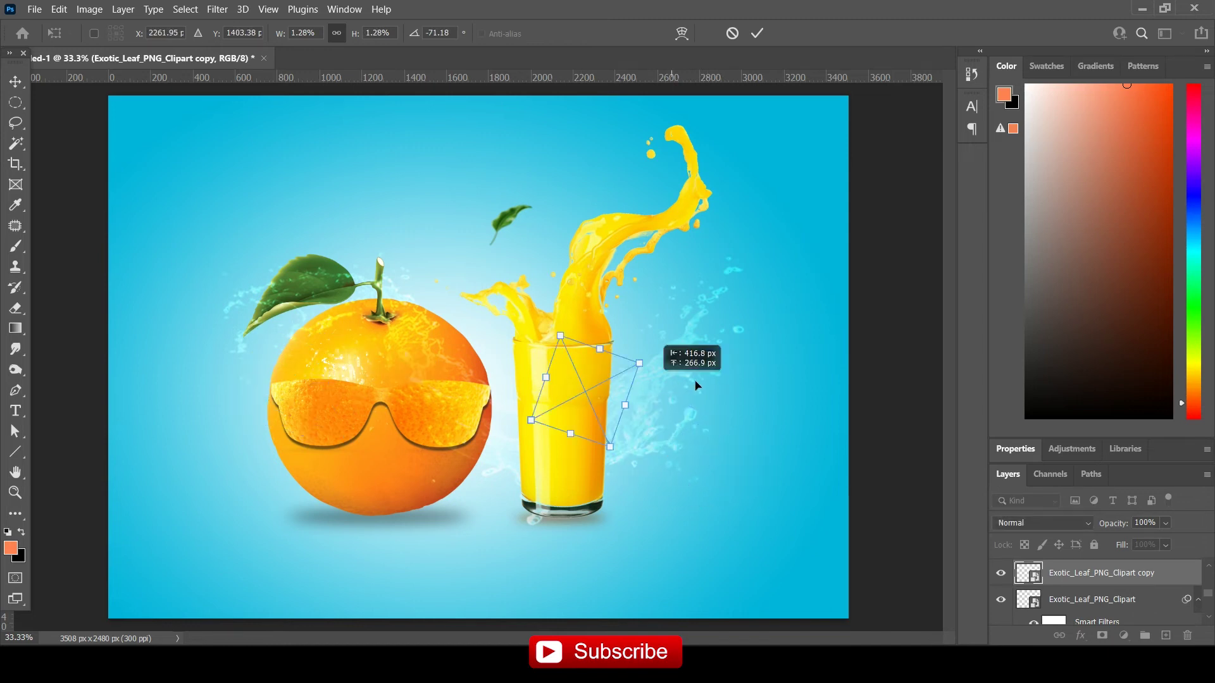
key(Return)
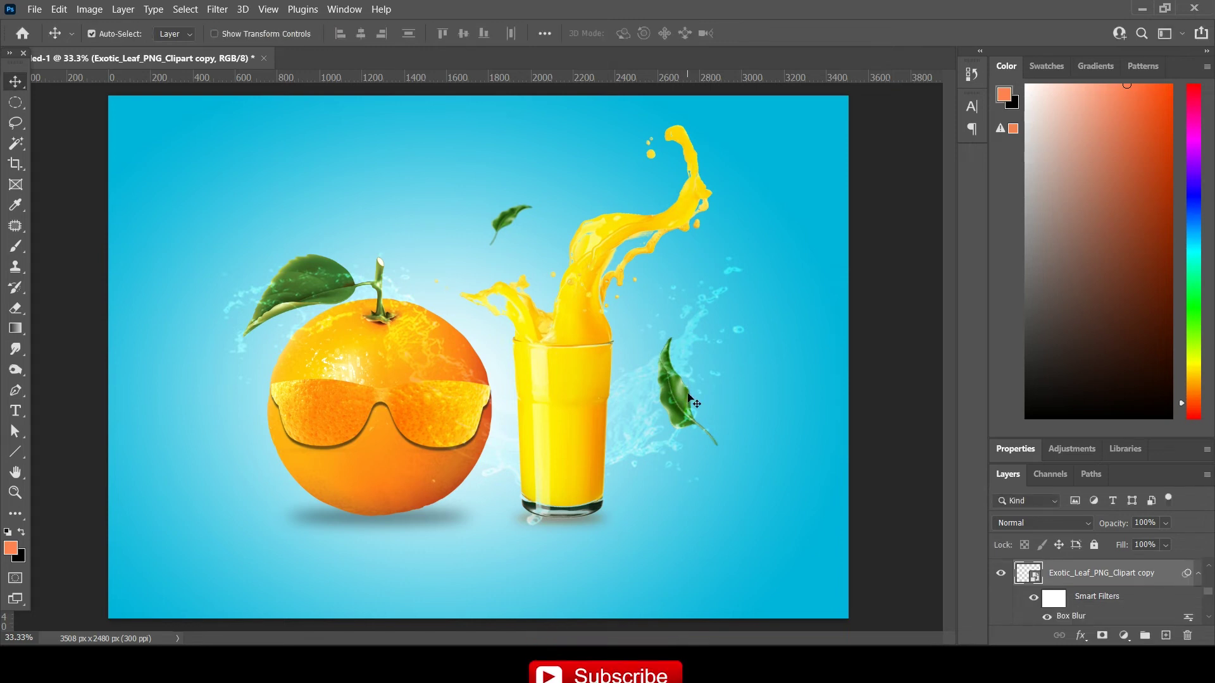
click(32, 10)
Step: Embed the orange_PNG754 orange slices image and shrink it
click(100, 322)
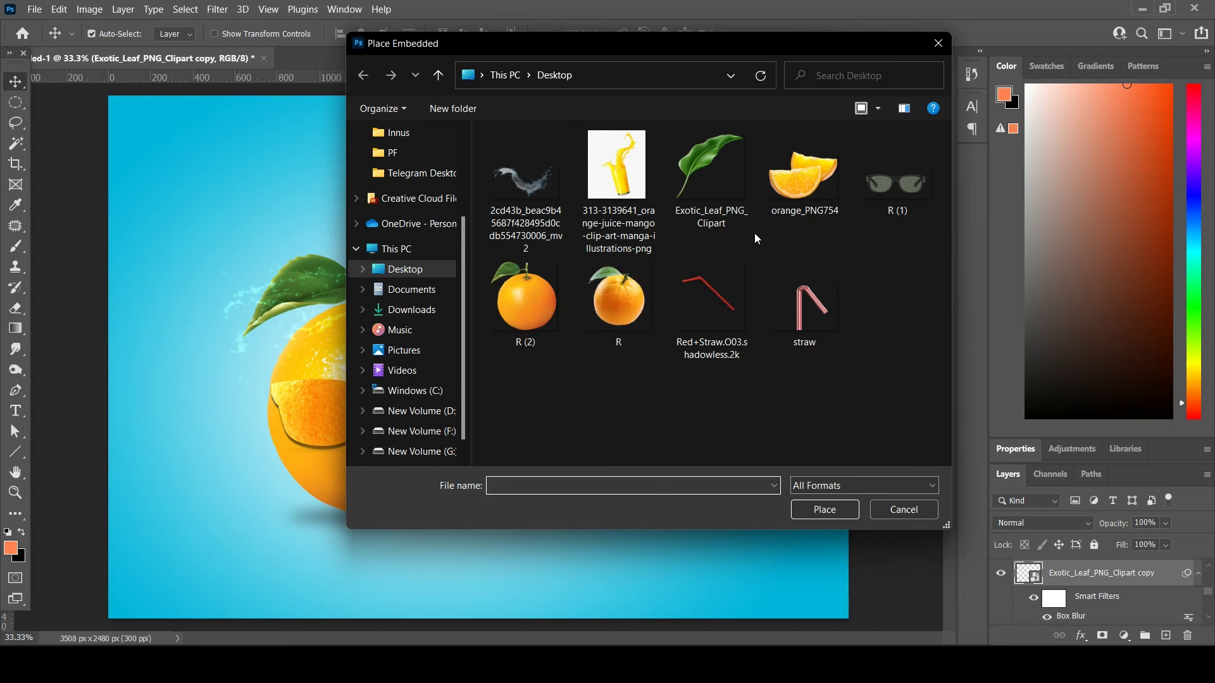
double_click(788, 187)
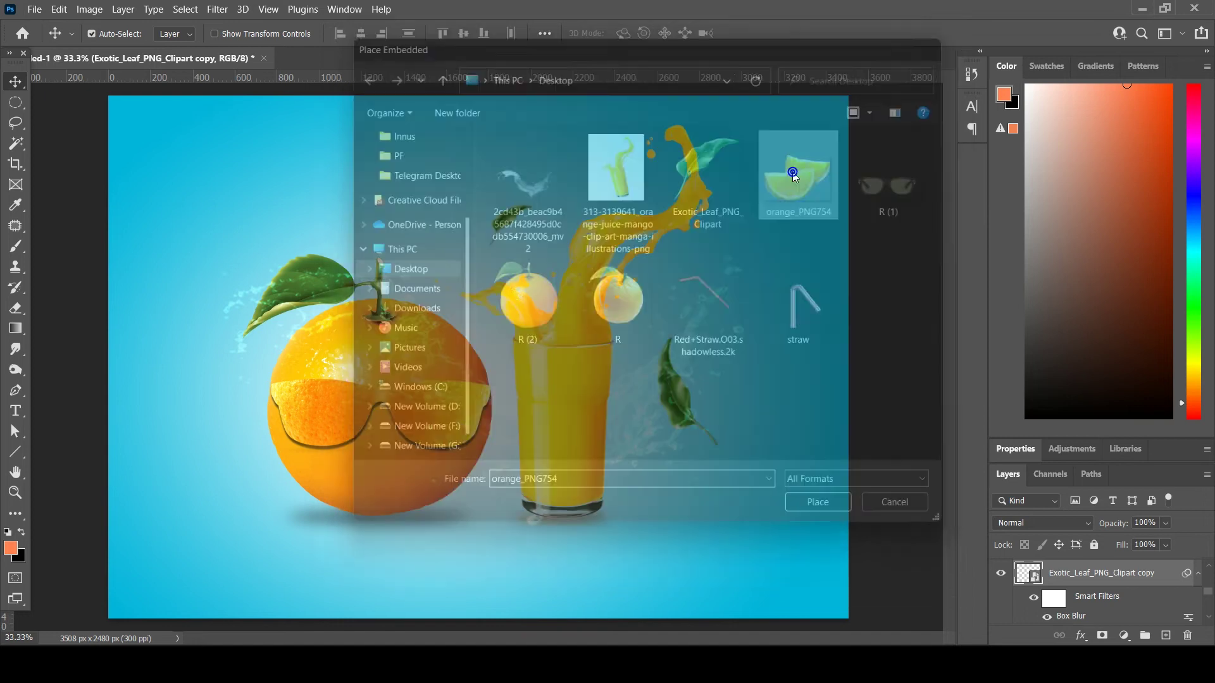
mouse_move(801, 137)
mouse_down()
mouse_move(269, 539)
mouse_move(316, 497)
mouse_up()
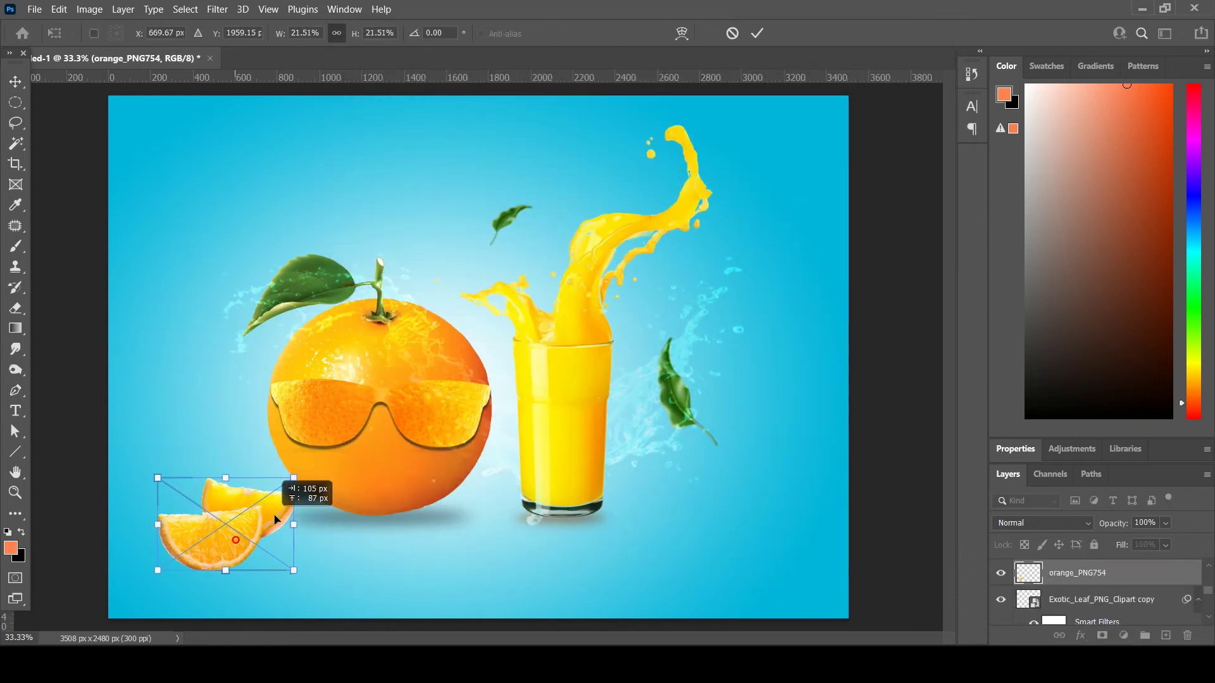
key(Return)
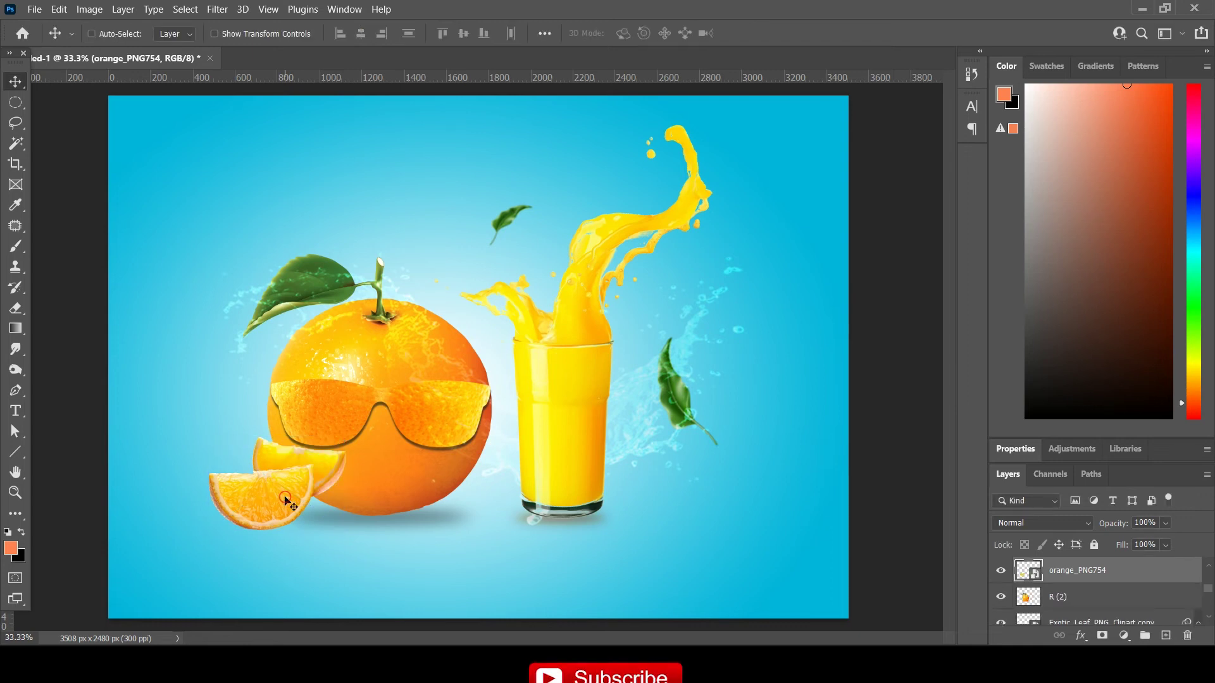
Step: Move the slices down near the glass base, tilt them slightly, and shift the glass right
key(ctrl+t)
drag(272, 490, 476, 495)
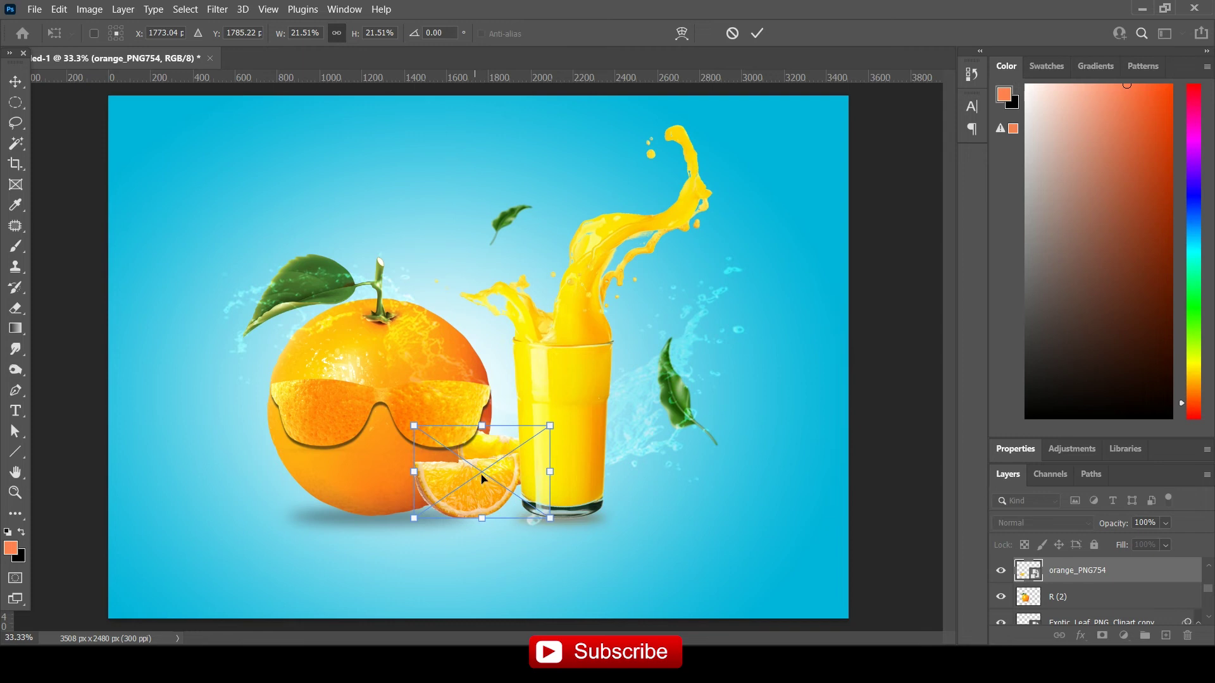
drag(476, 495, 471, 509)
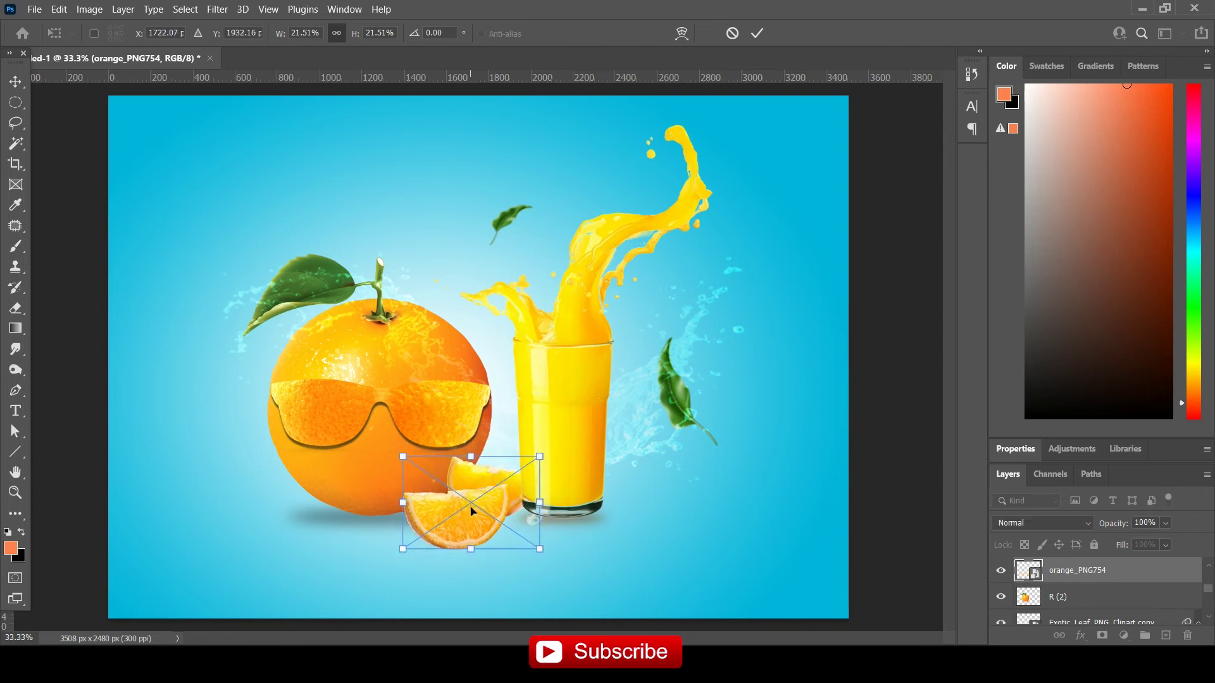
key(Return)
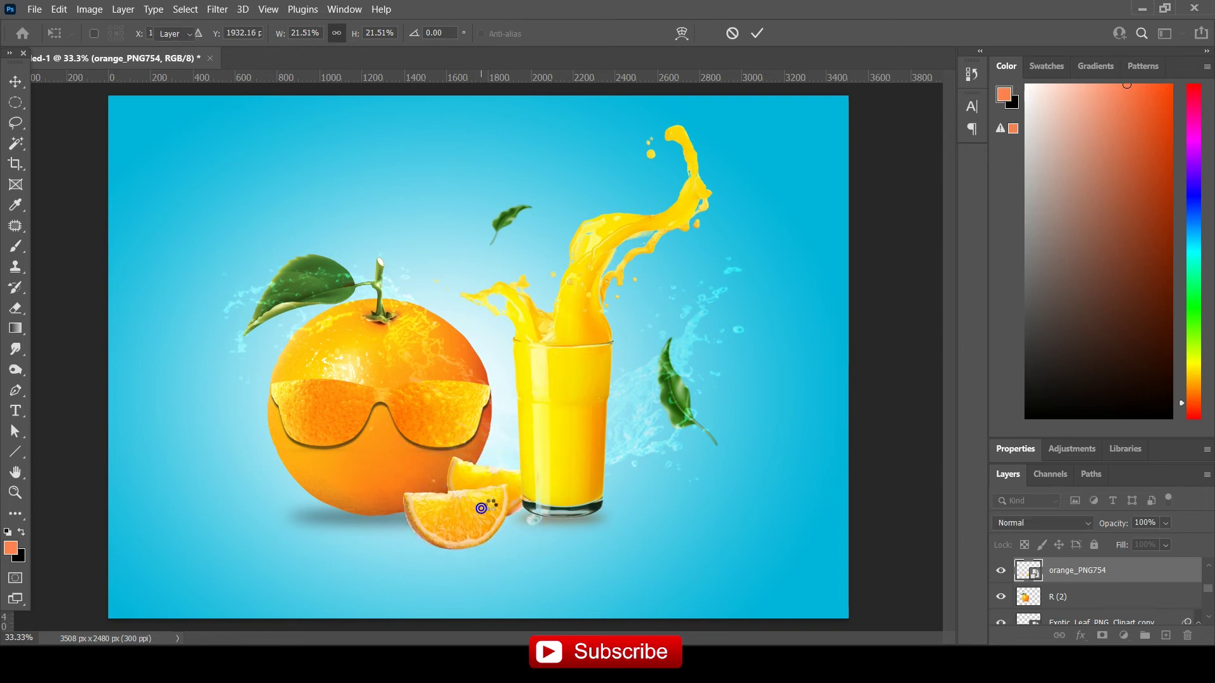
key(ctrl+t)
drag(554, 557, 566, 522)
key(Return)
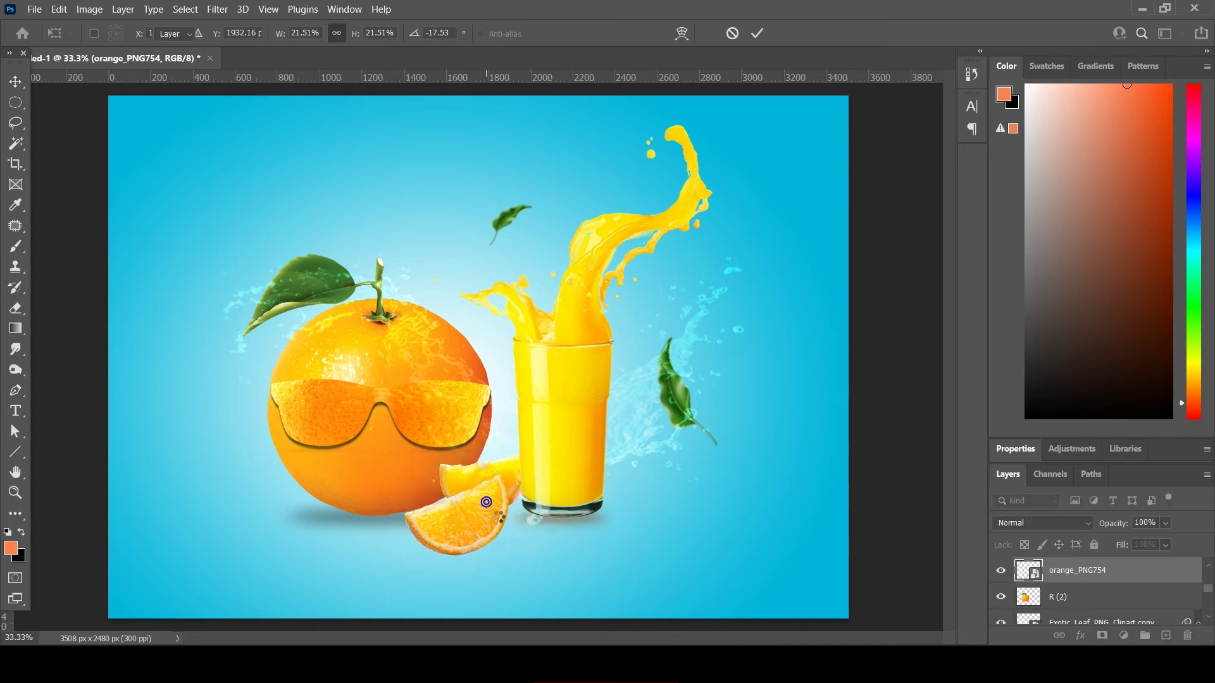
drag(572, 497, 595, 527)
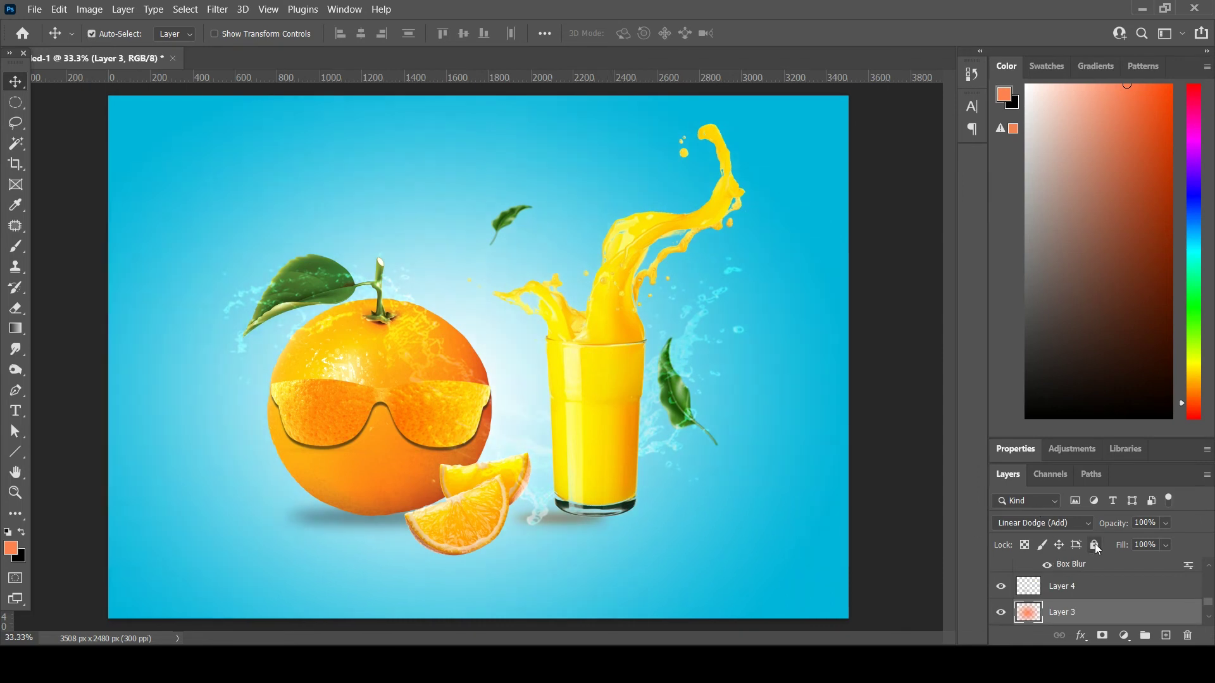
Step: Nudge the juice glass right, then shrink the orange slices and place them between orange and glass
mouse_move(598, 506)
mouse_down()
mouse_move(614, 448)
mouse_move(615, 515)
mouse_up()
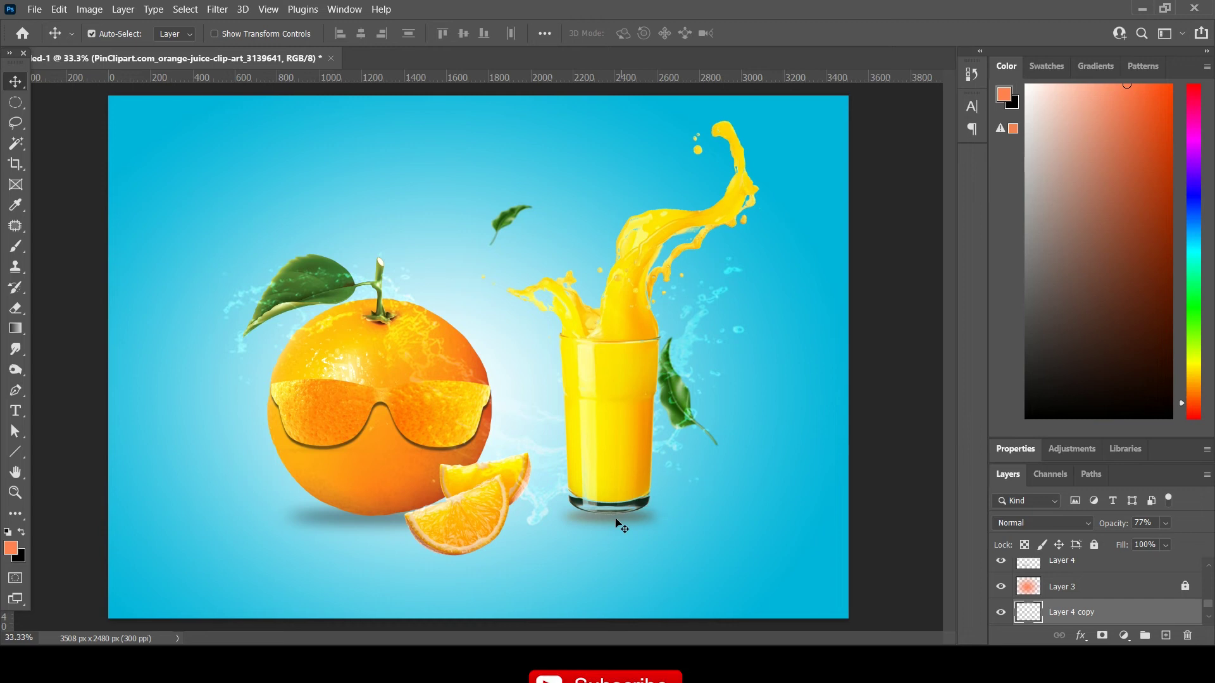
drag(491, 513, 512, 497)
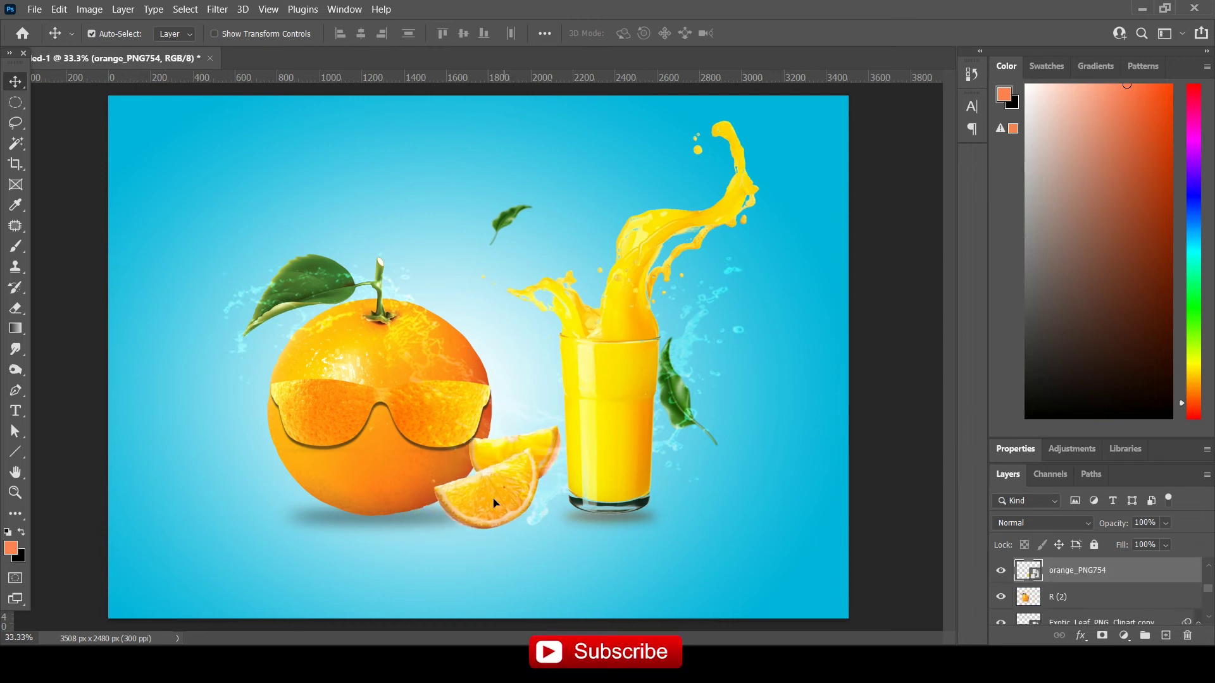
key(ctrl+t)
drag(526, 430, 494, 482)
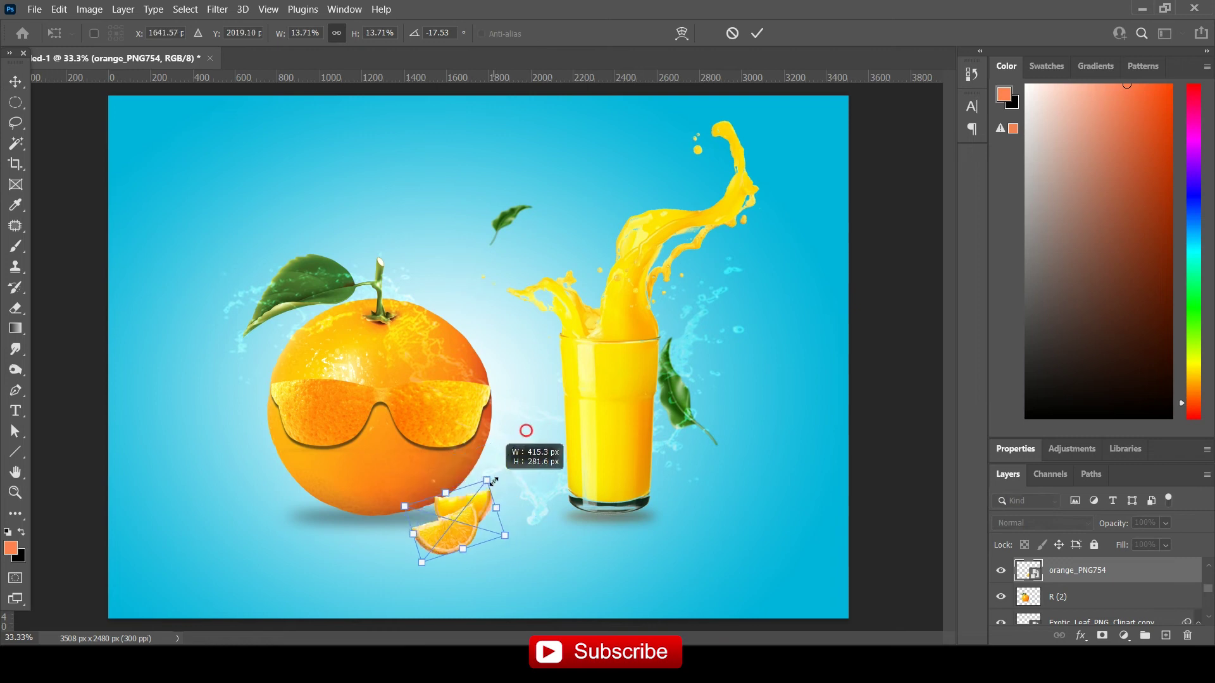
drag(454, 534, 494, 498)
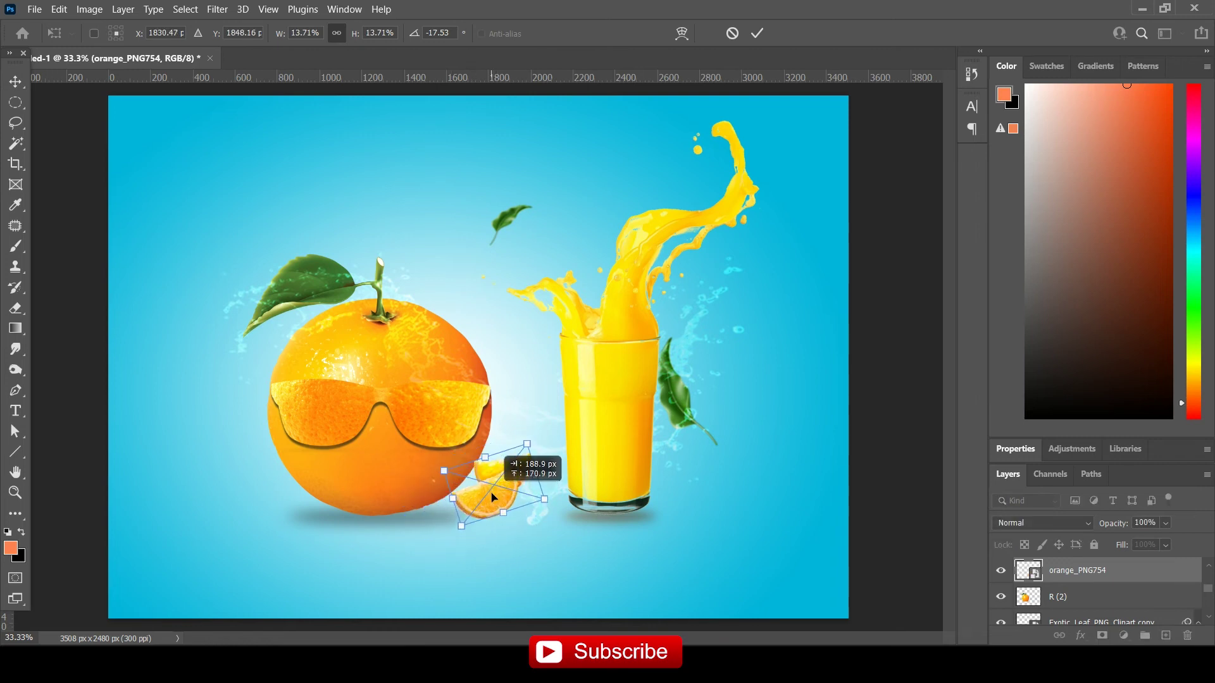
key(Return)
drag(488, 495, 476, 492)
Step: Reshape the orange's shadow, shift the glass left, and copy the shadow beneath the glass
click(421, 530)
key(ctrl+t)
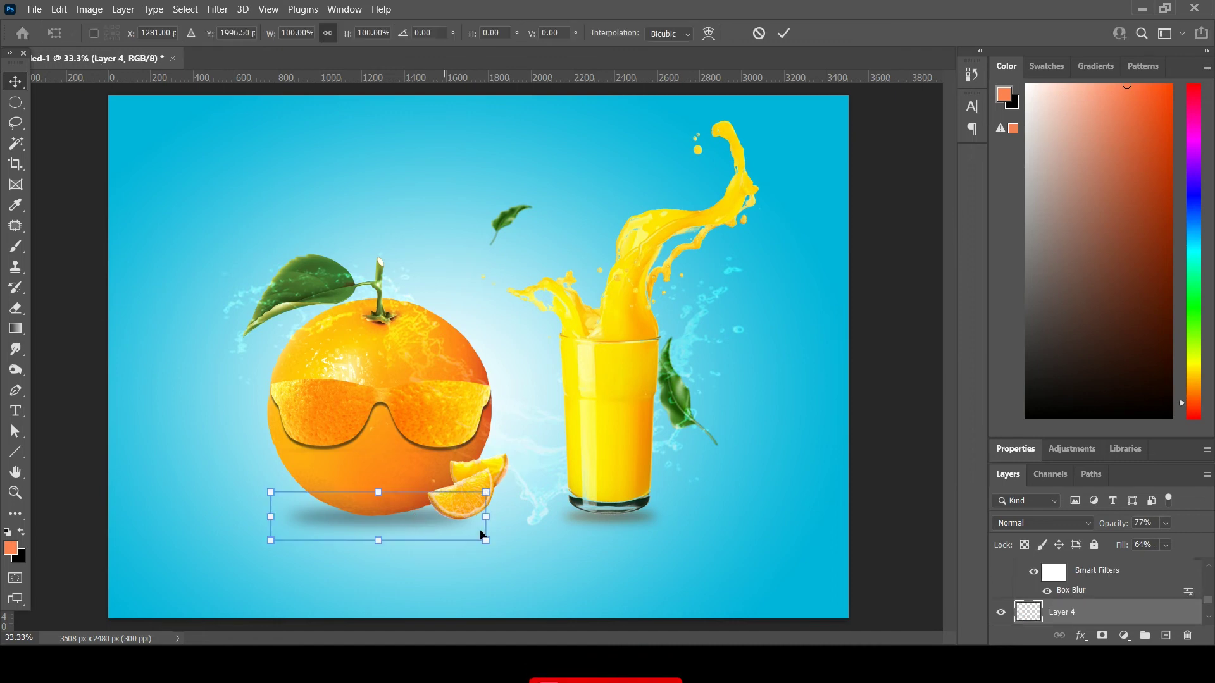
key(Return)
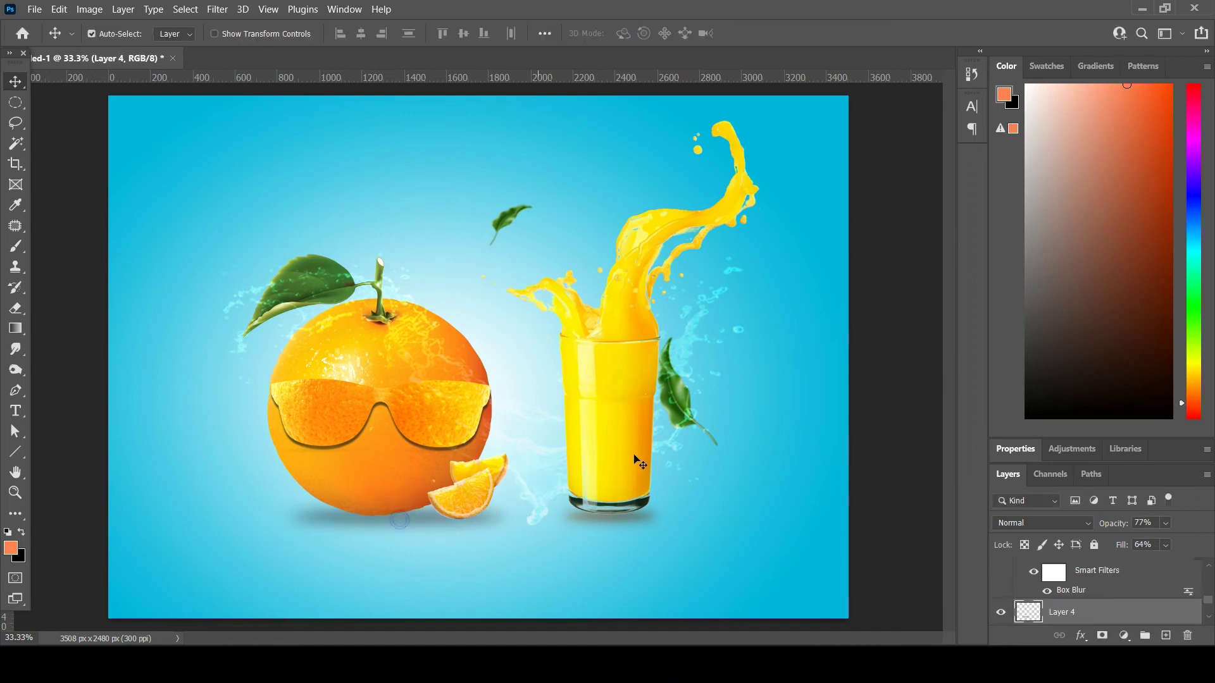
drag(634, 456, 589, 446)
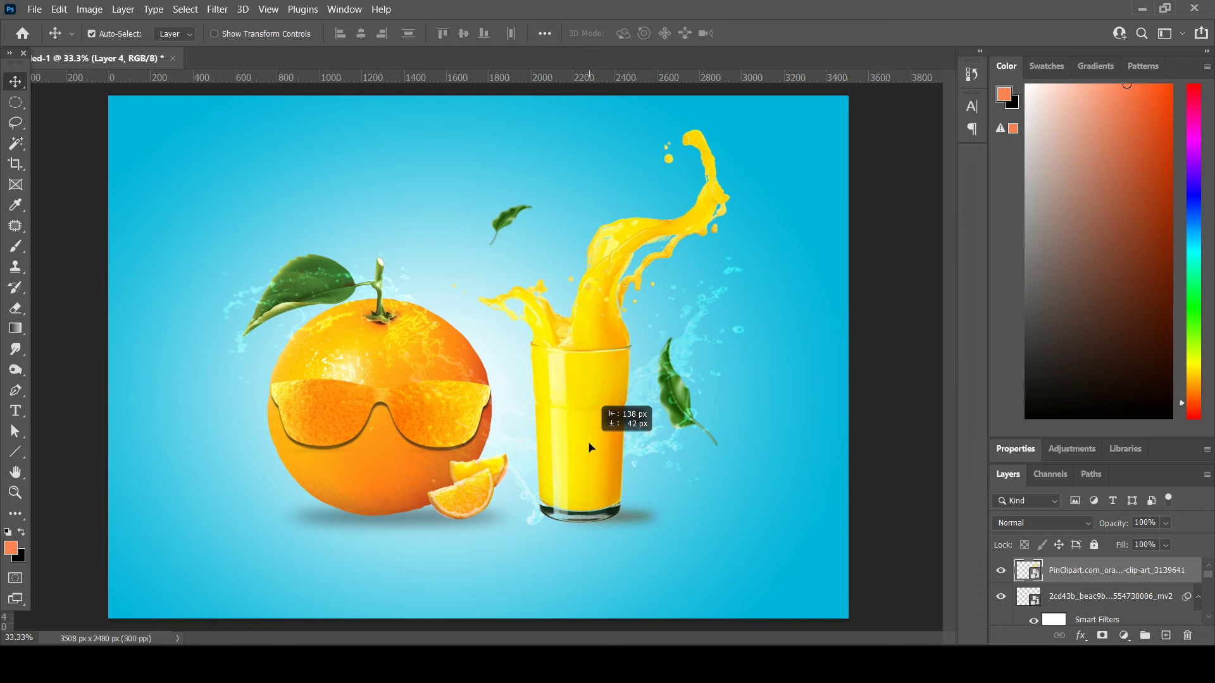
drag(588, 447, 590, 445)
drag(639, 517, 609, 522)
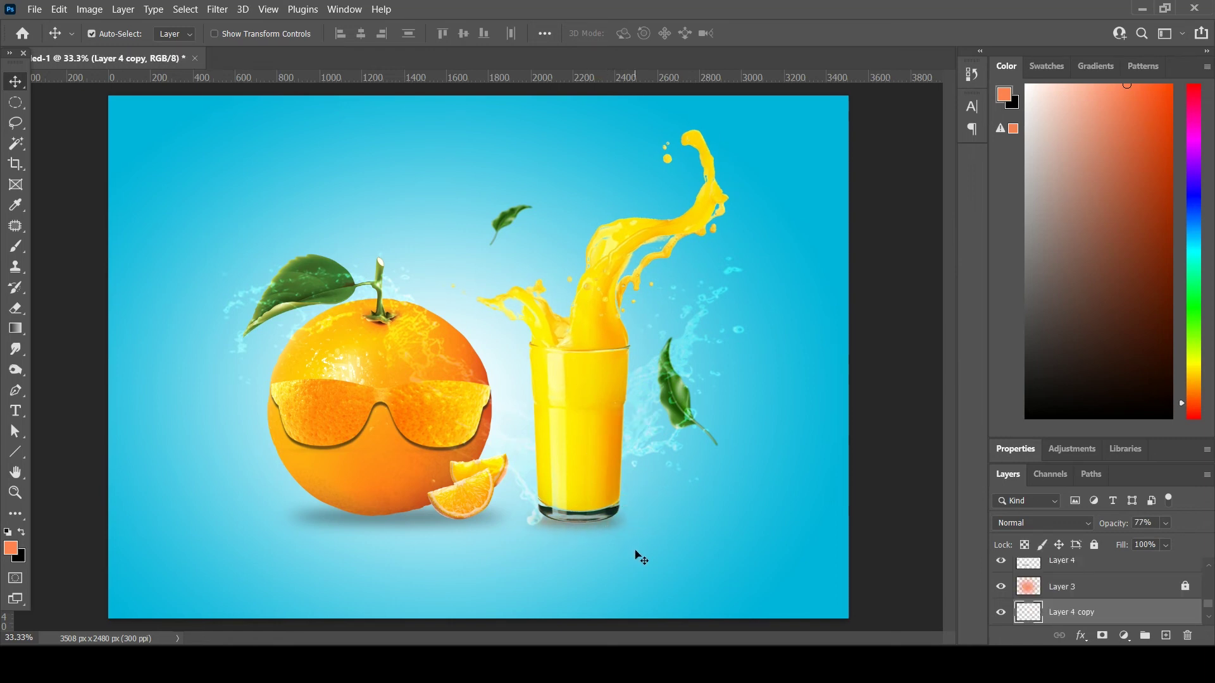
Step: Move the orange and its shadow slightly to the right
click(378, 360)
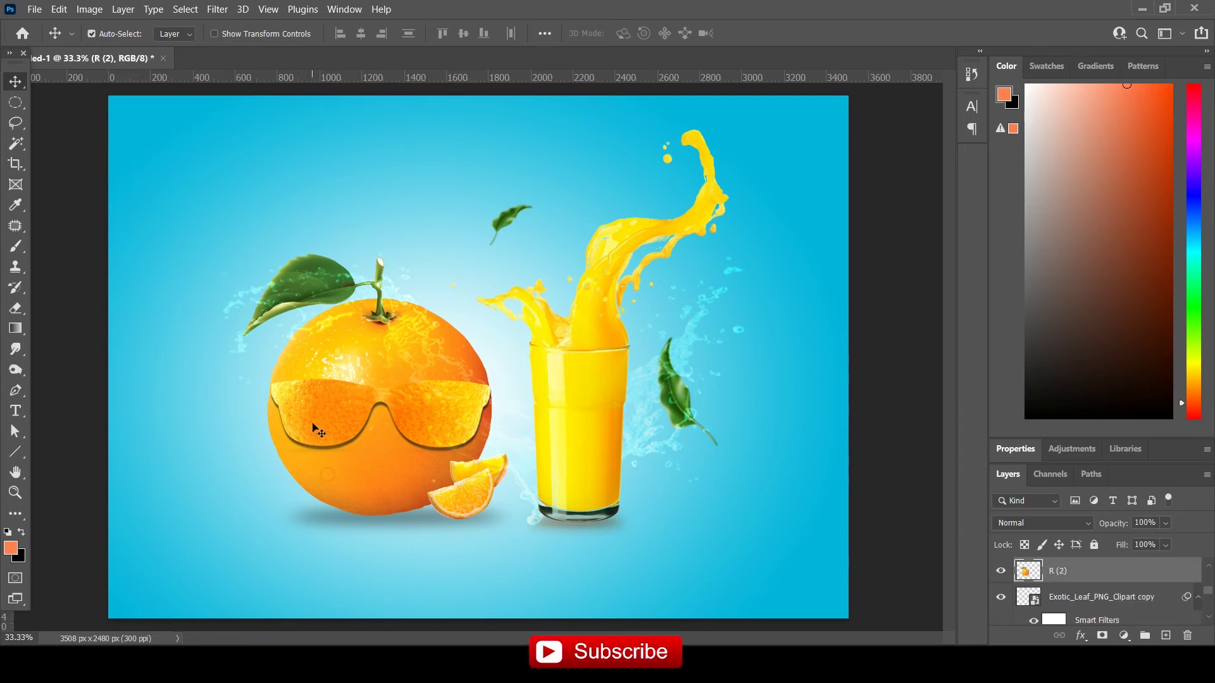
drag(316, 436, 332, 433)
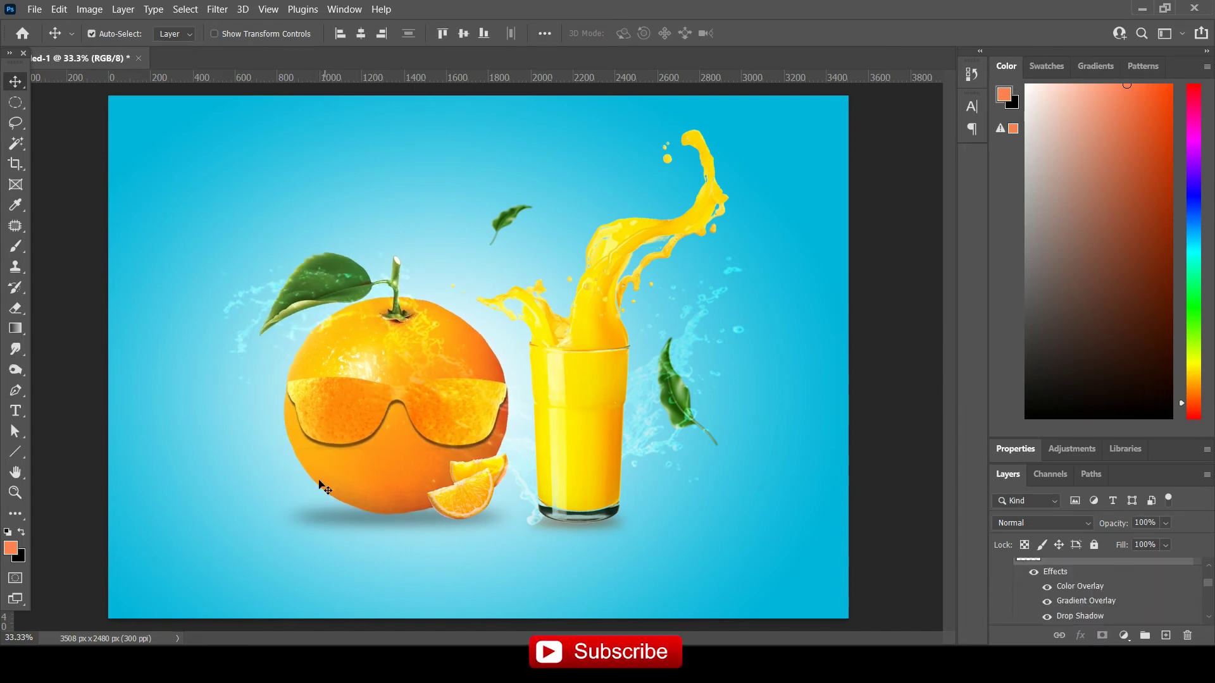
click(331, 520)
drag(330, 521, 346, 514)
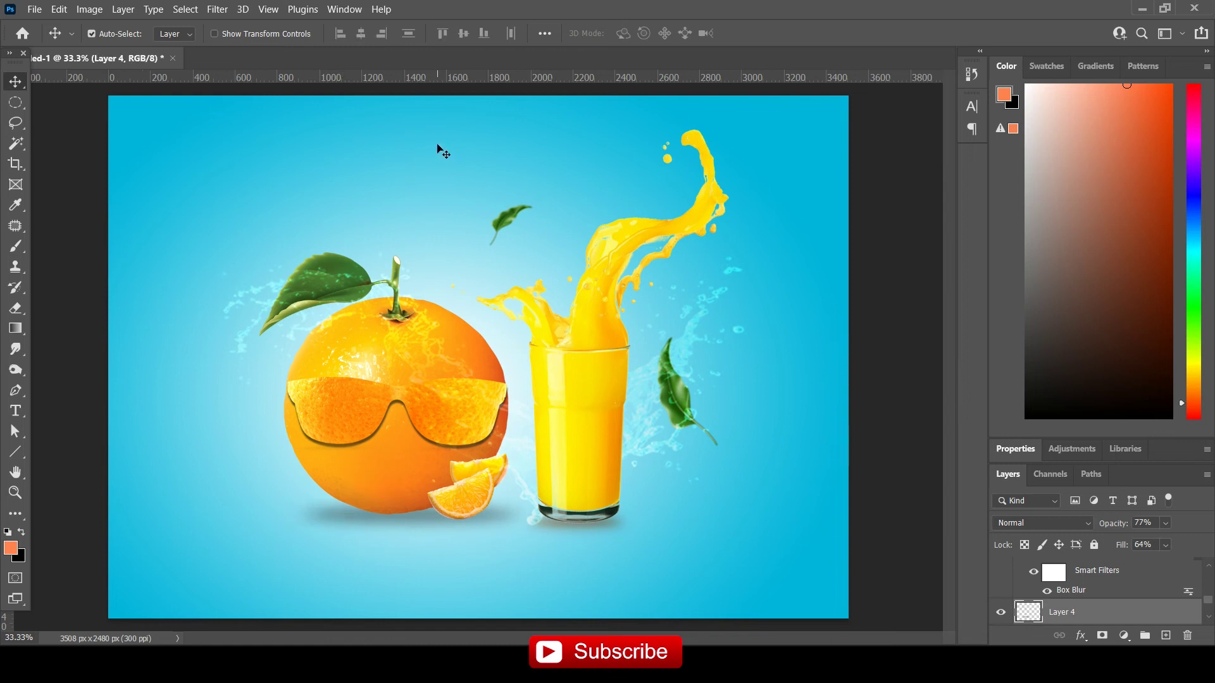
Step: Darken the background layer with Levels, input black about 163, then nudge the glass down
click(826, 289)
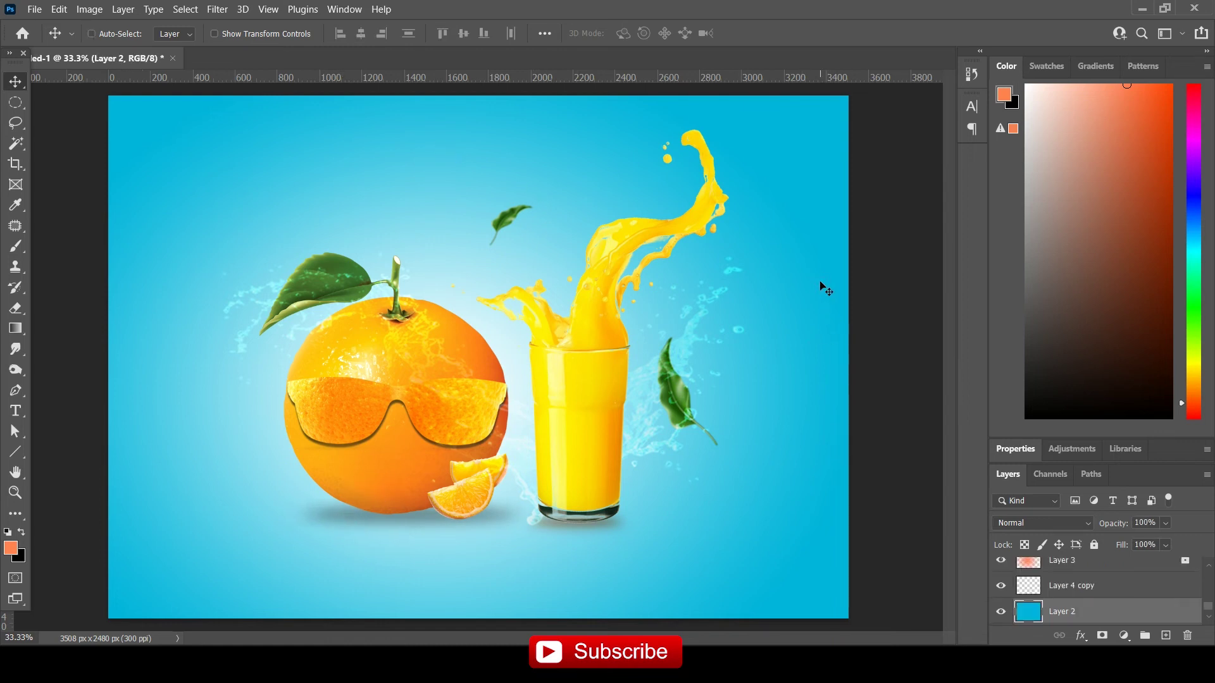
key(ctrl+l)
drag(1026, 433, 1014, 434)
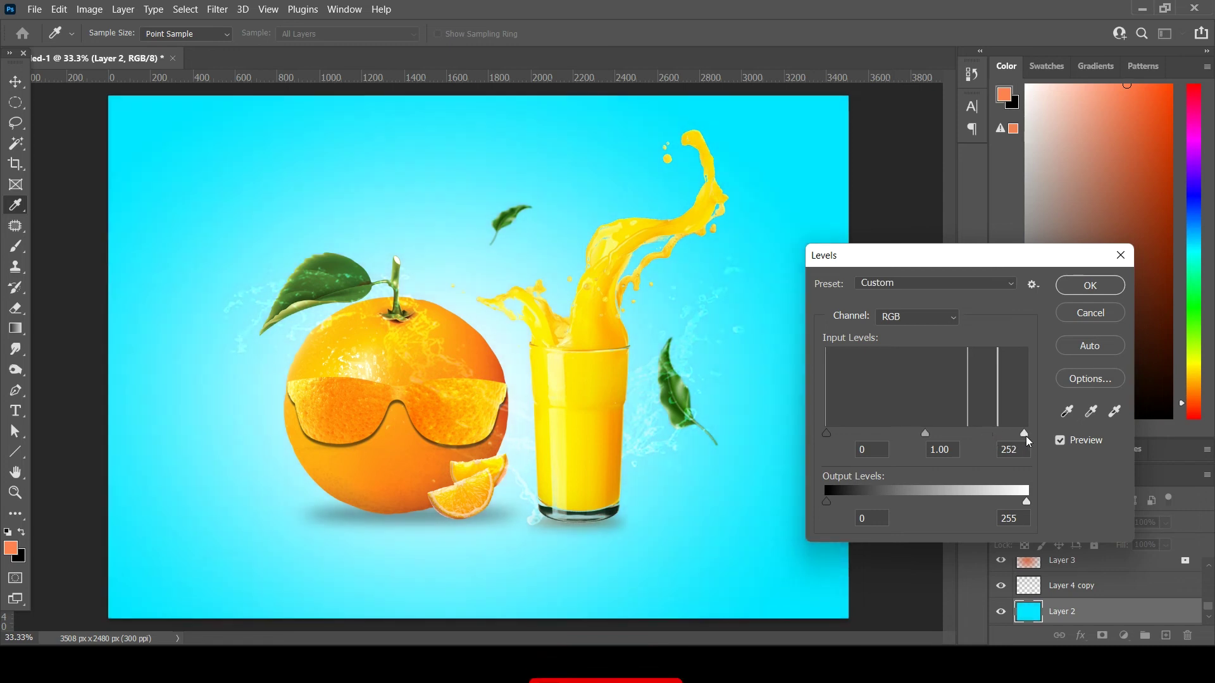
drag(1003, 442, 1038, 447)
drag(866, 442, 954, 434)
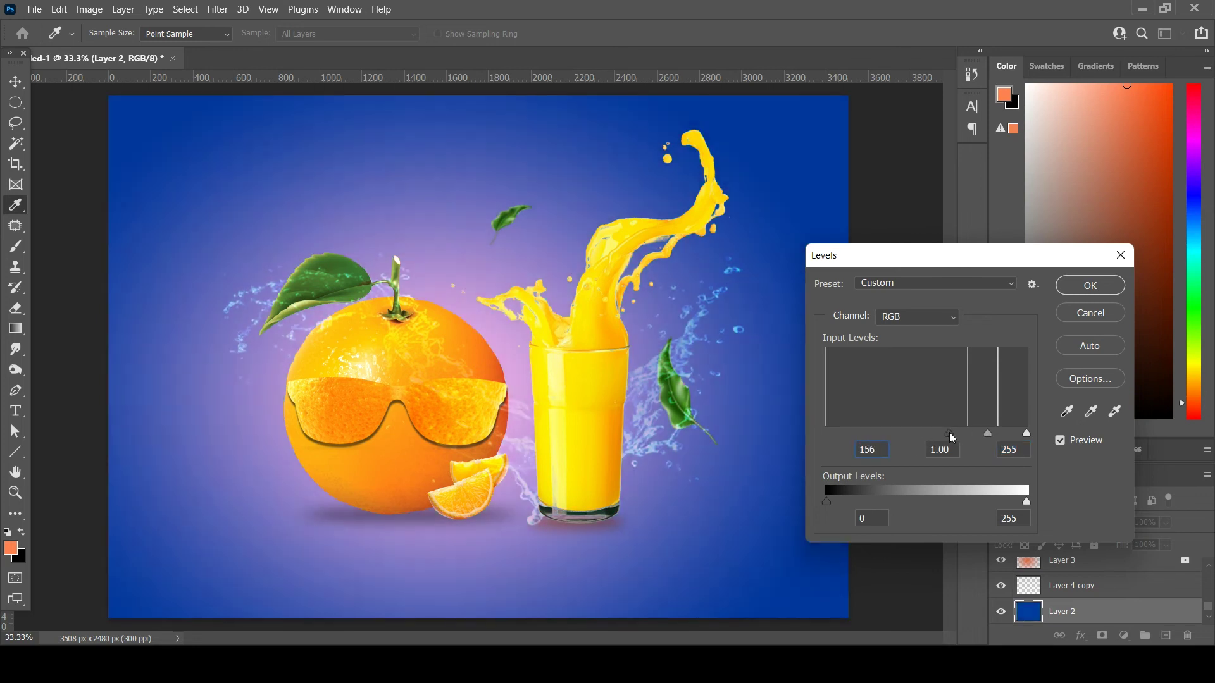
drag(956, 434, 977, 436)
key(Up)
key(Up)
key(Up)
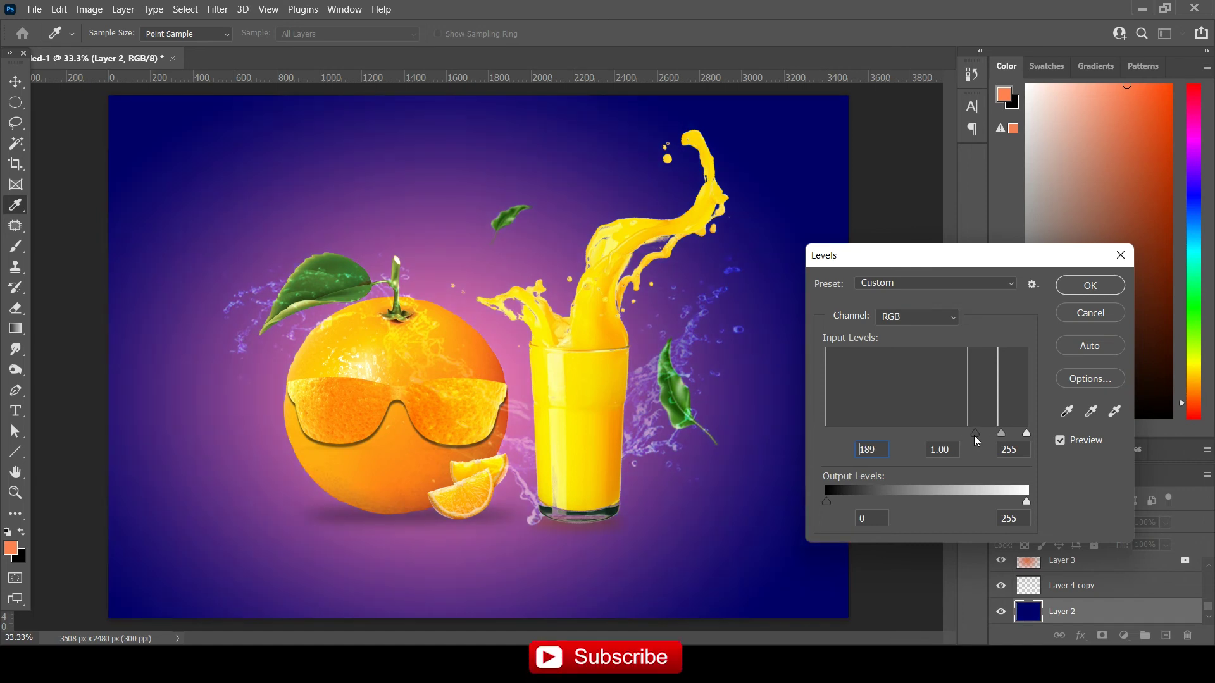
drag(969, 436, 955, 434)
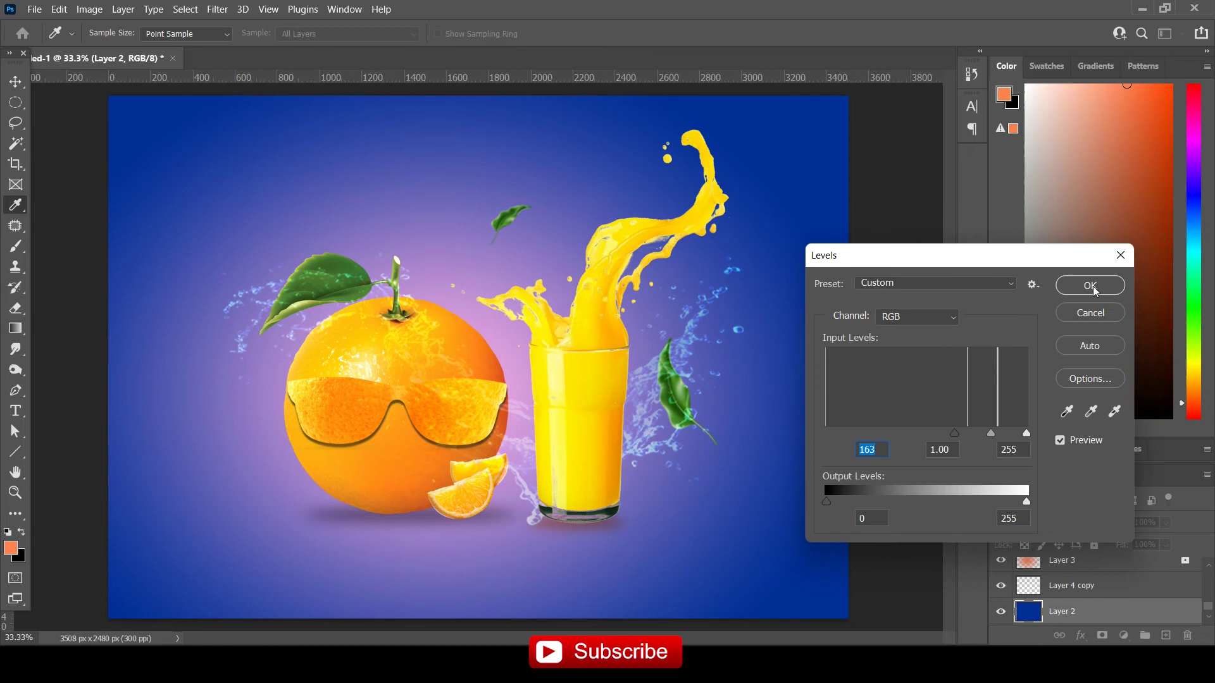
click(1093, 286)
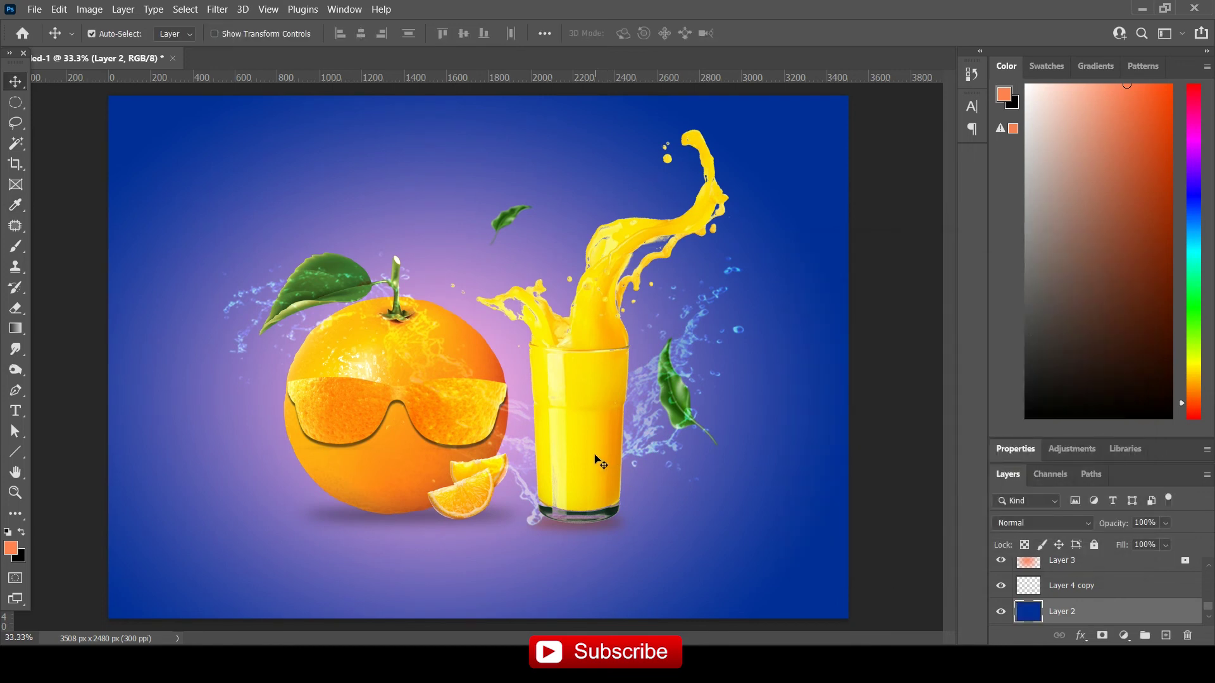
drag(595, 459, 598, 515)
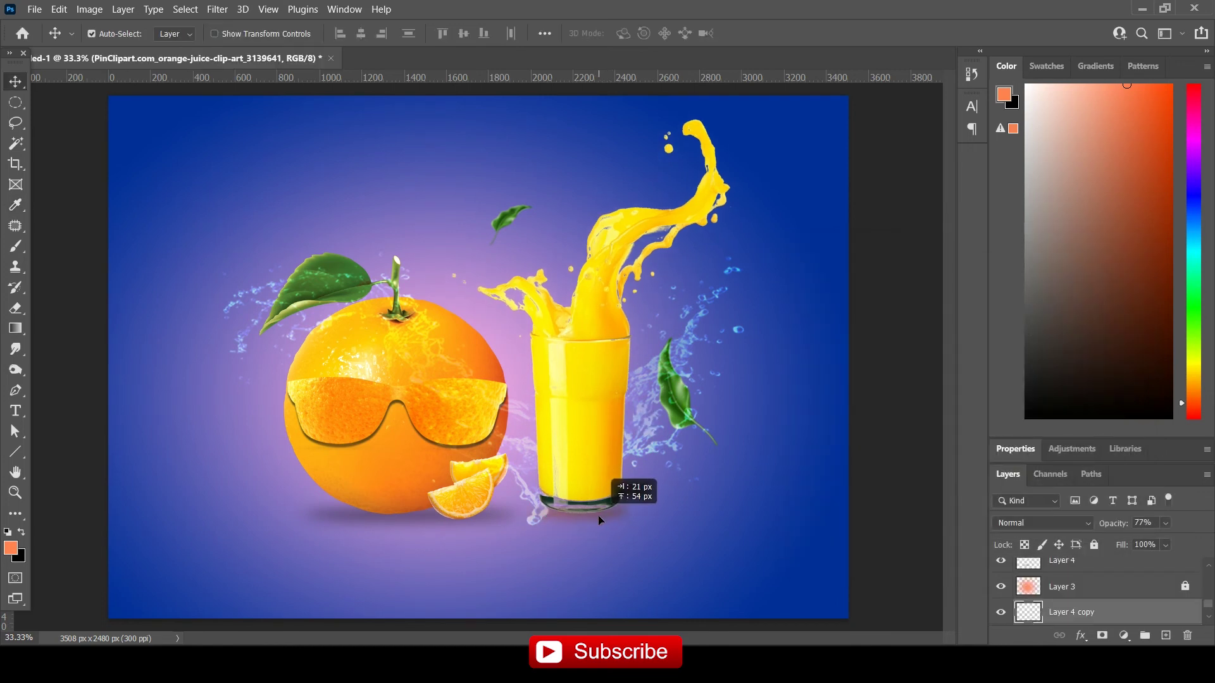
Step: Add 'CHILL OUT !' text in the upper sky in white Poppins Medium
click(25, 415)
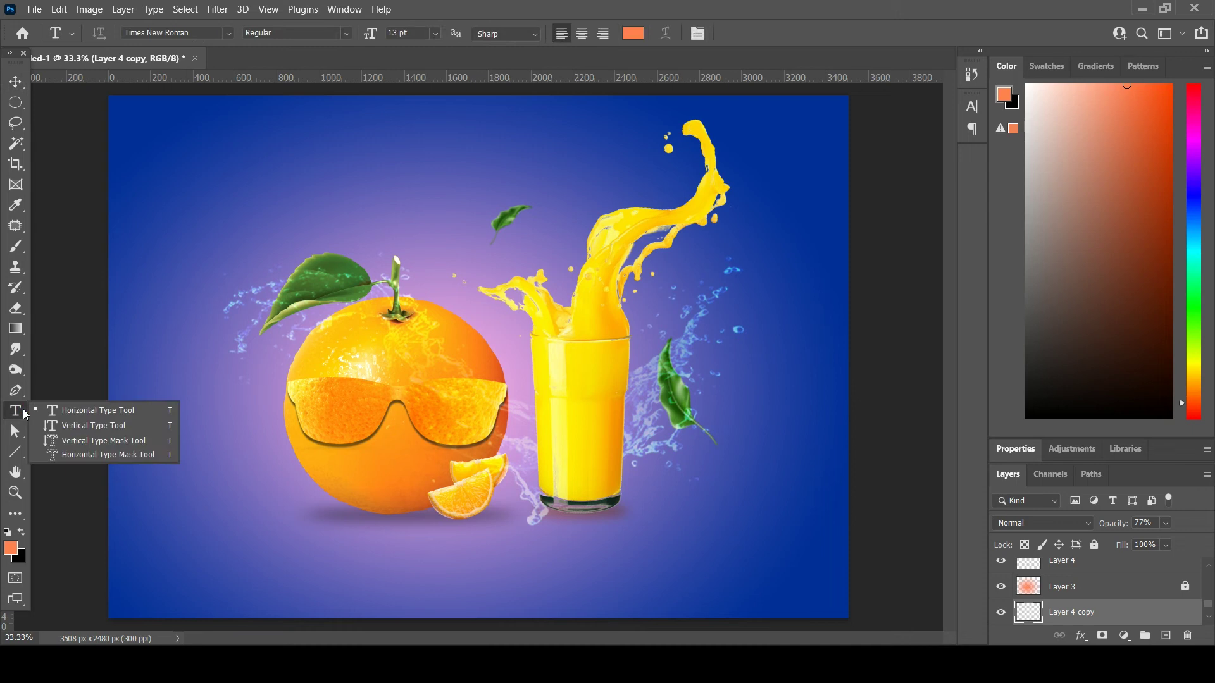
click(350, 175)
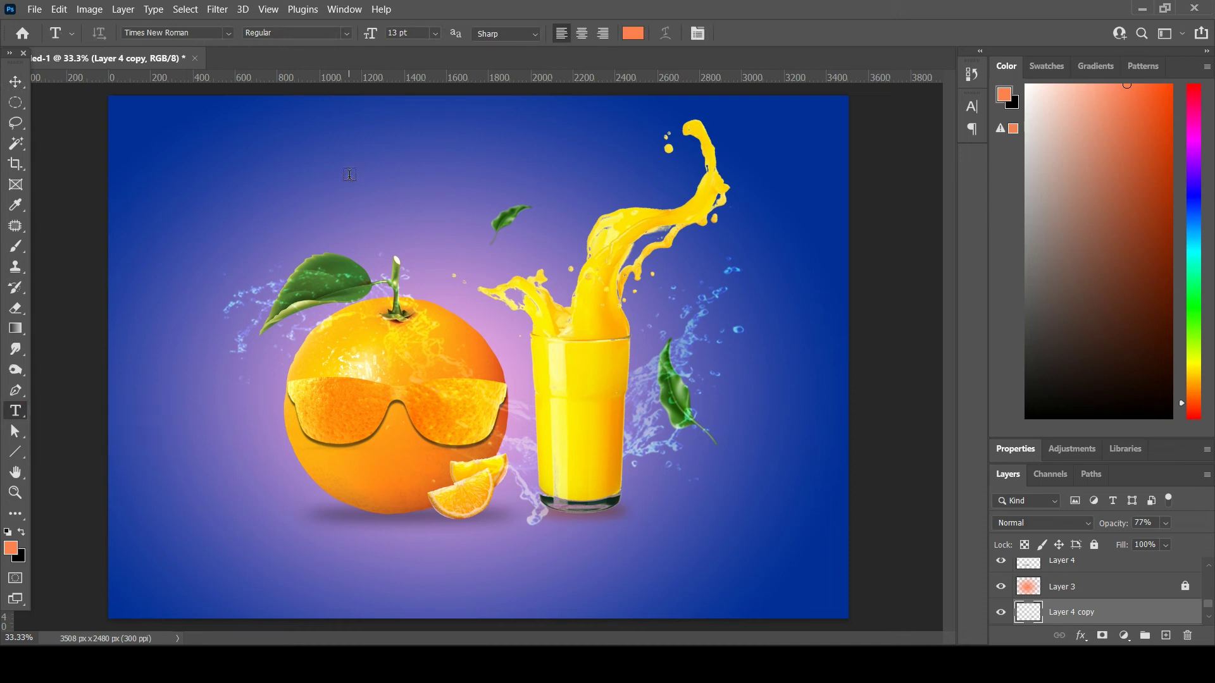
click(350, 174)
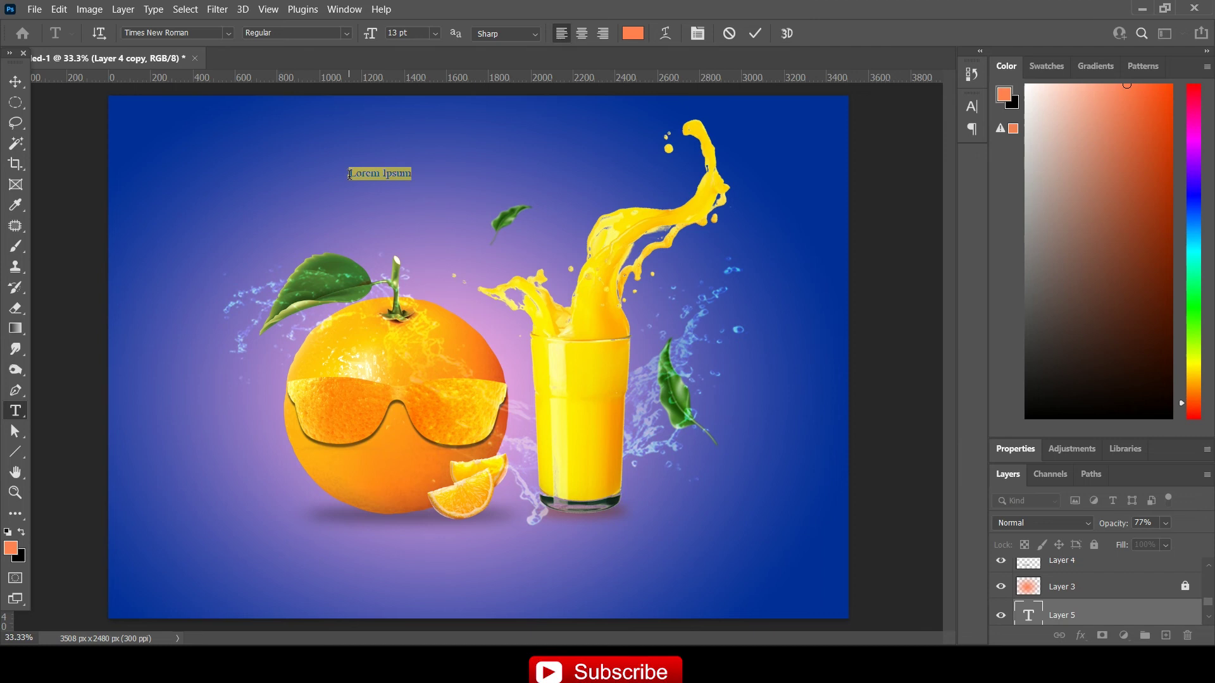
text(CHILL OUT !)
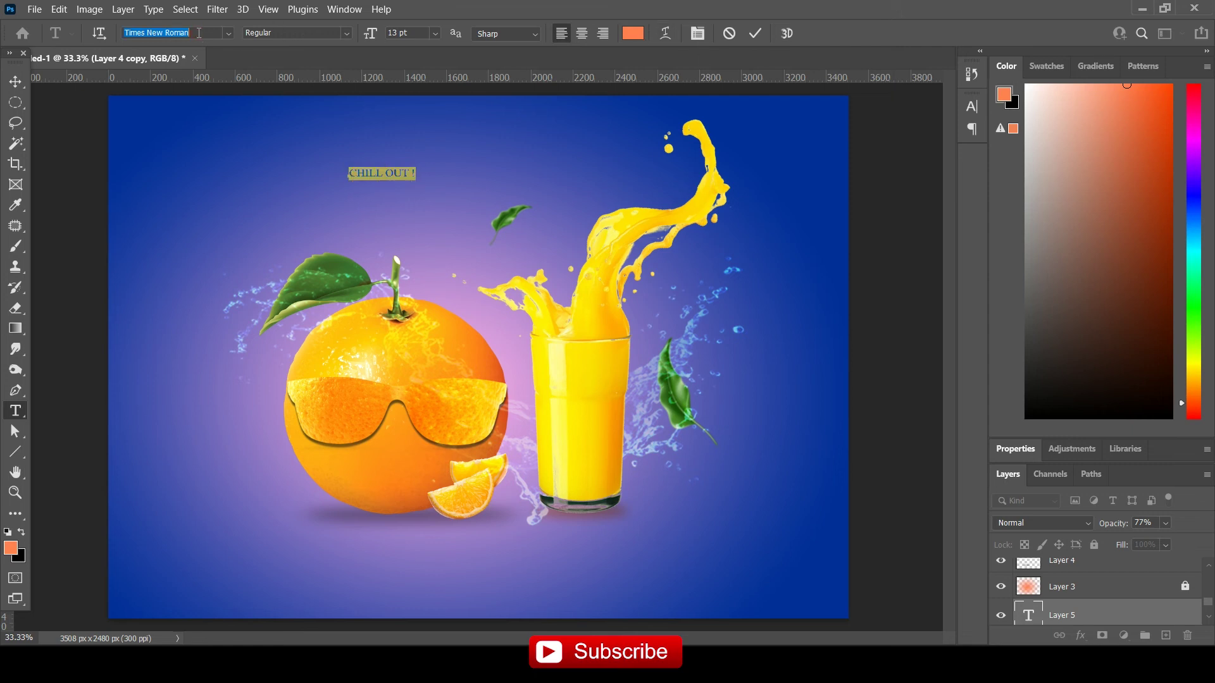
text(Poppins)
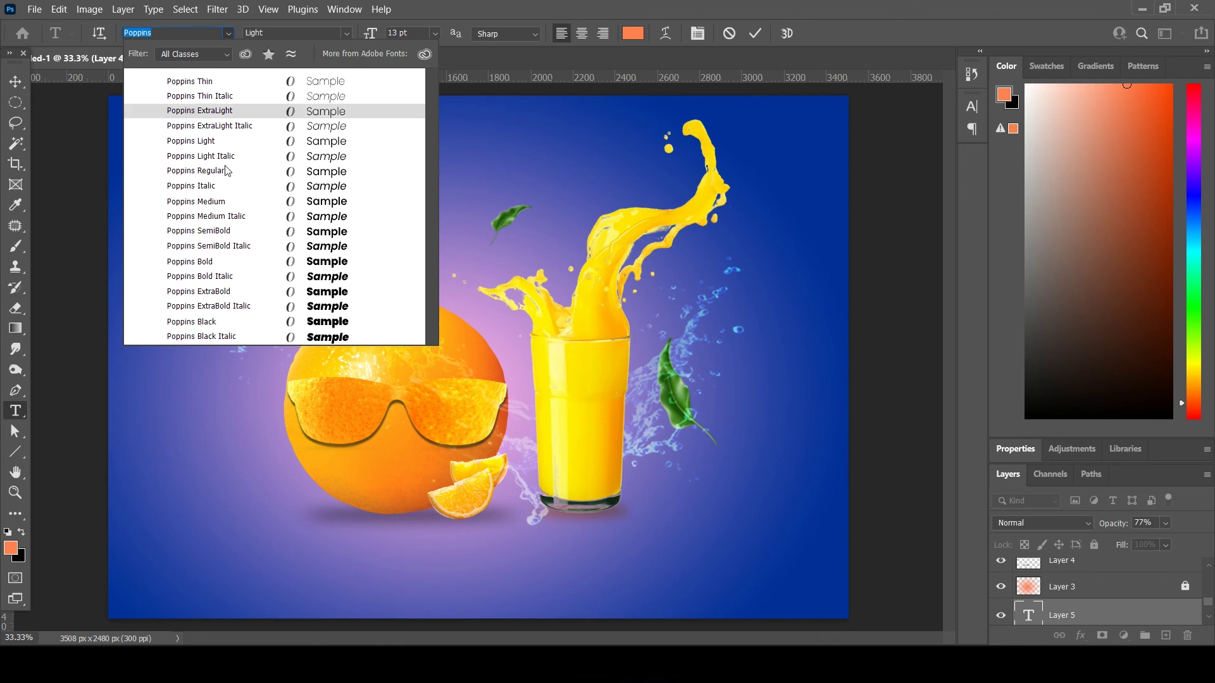
click(234, 203)
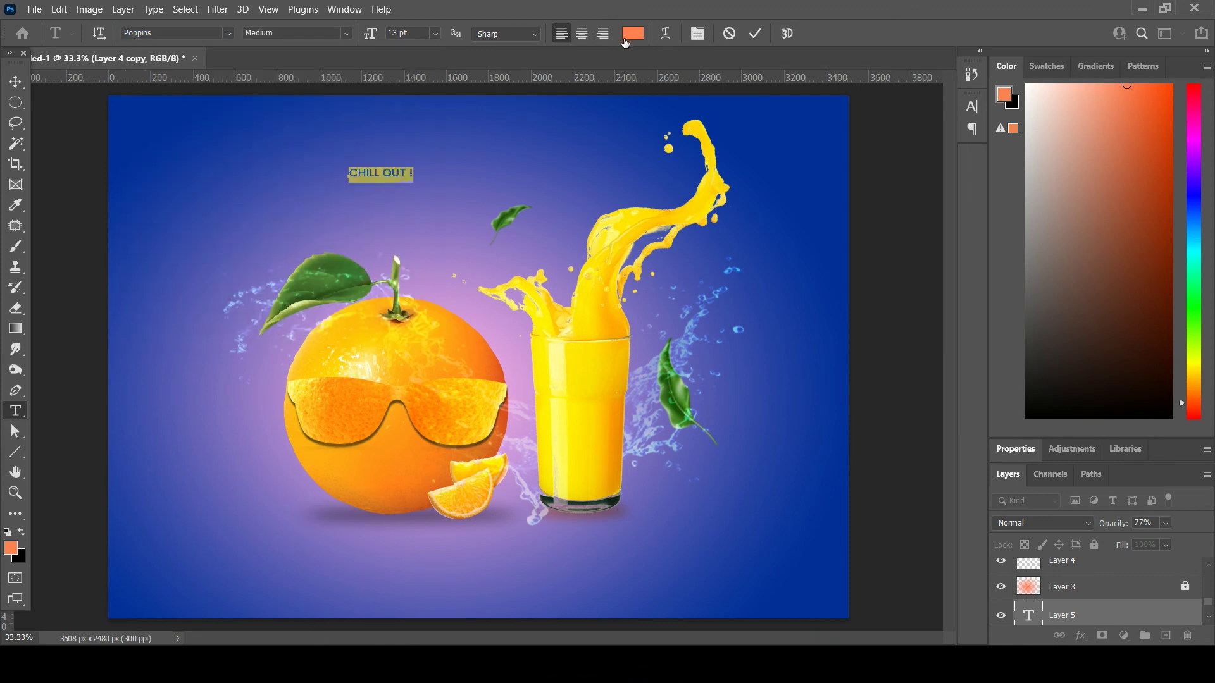
click(633, 33)
click(756, 419)
click(1102, 377)
Step: Make the CHILL OUT ! text bold and enlarge it into a headline
click(973, 106)
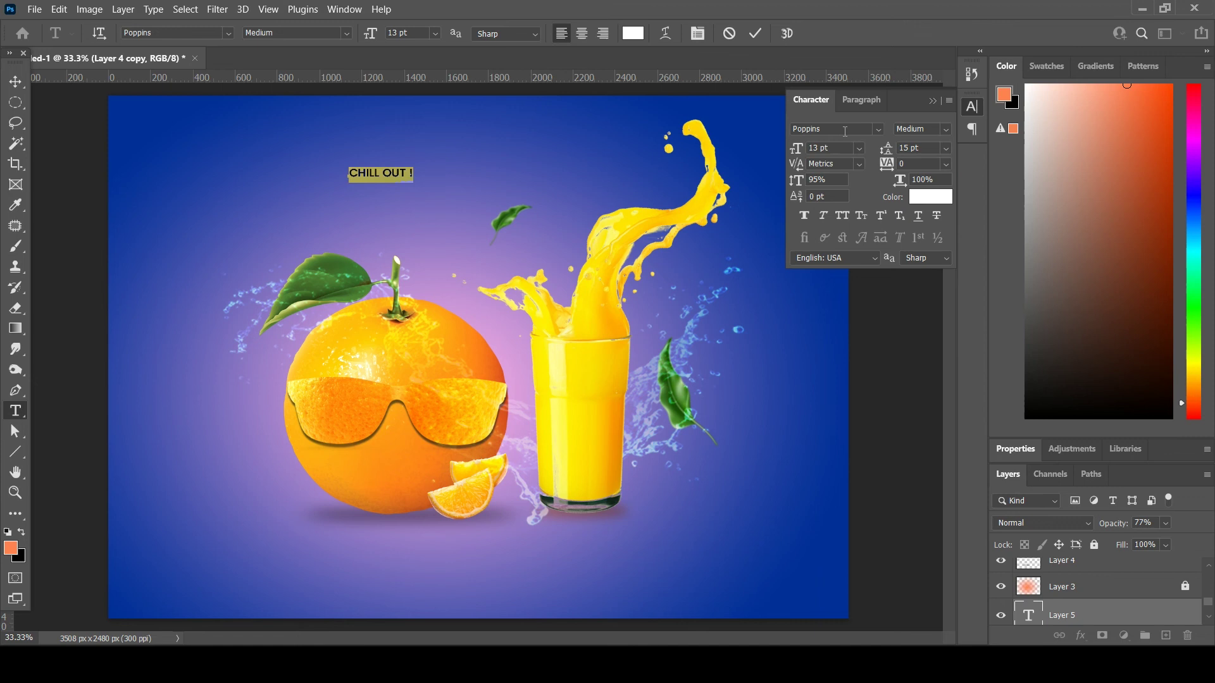
click(753, 35)
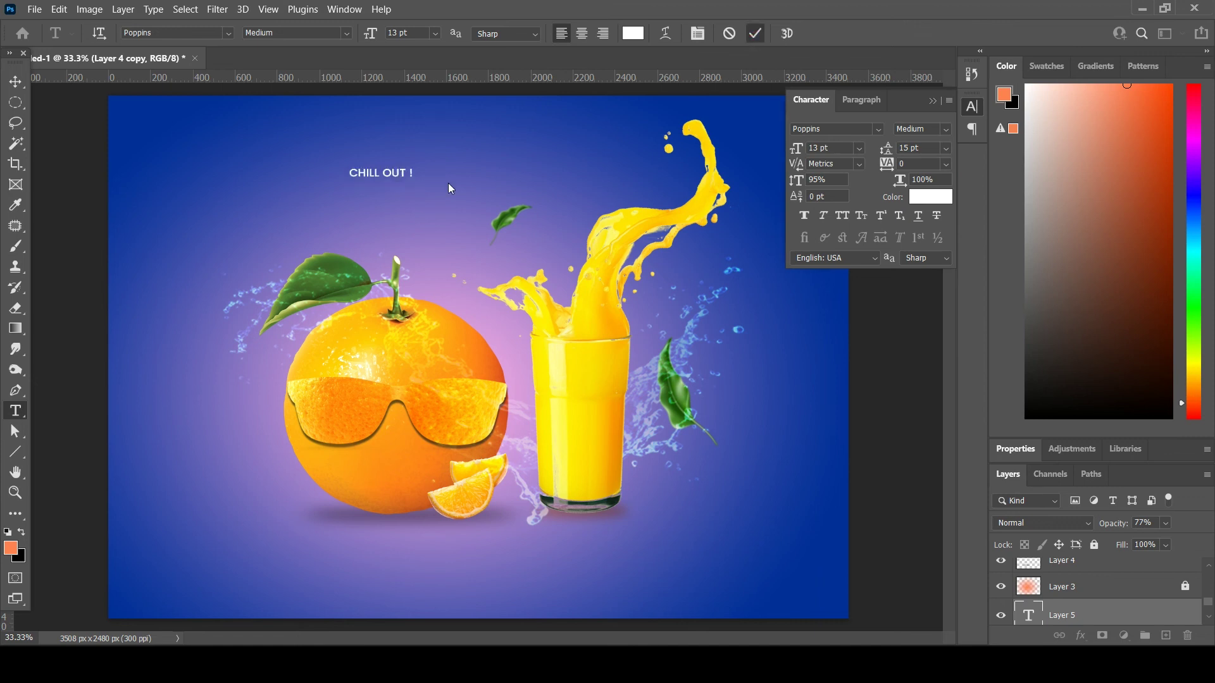
click(947, 134)
click(917, 290)
click(16, 83)
key(ctrl+t)
mouse_move(417, 181)
mouse_down()
mouse_move(592, 225)
mouse_move(546, 195)
mouse_up()
key(Return)
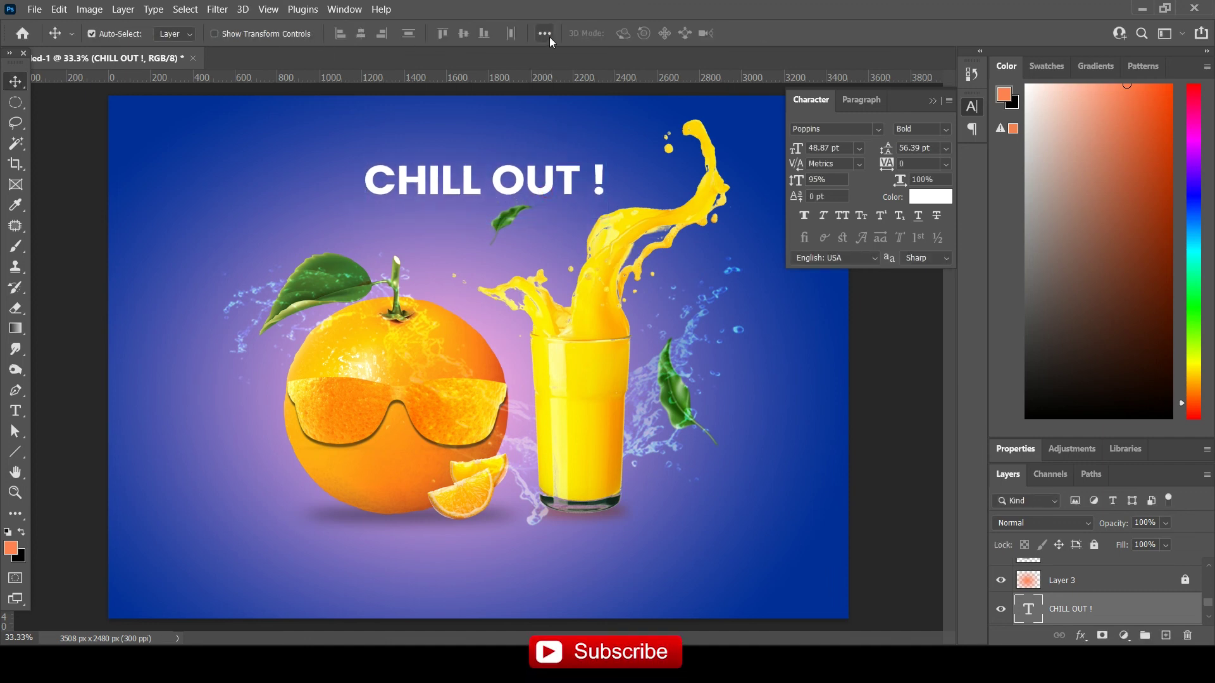
Step: Centre CHILL OUT ! horizontally on the canvas and move the small leaf up into it
click(546, 34)
click(588, 172)
click(582, 200)
click(468, 63)
click(504, 219)
mouse_move(504, 218)
mouse_down()
mouse_move(495, 187)
mouse_move(514, 198)
mouse_up()
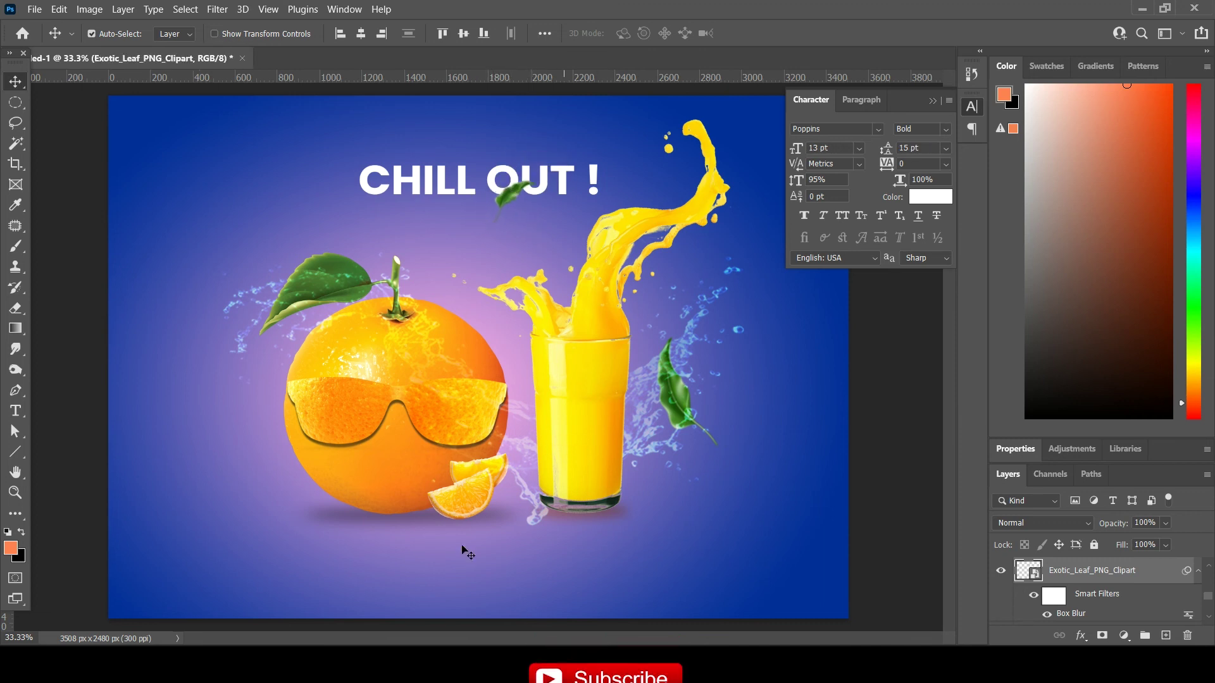
Step: Stretch the shadow under the orange and glass wider and flatten it
key(ctrl+t)
key(Return)
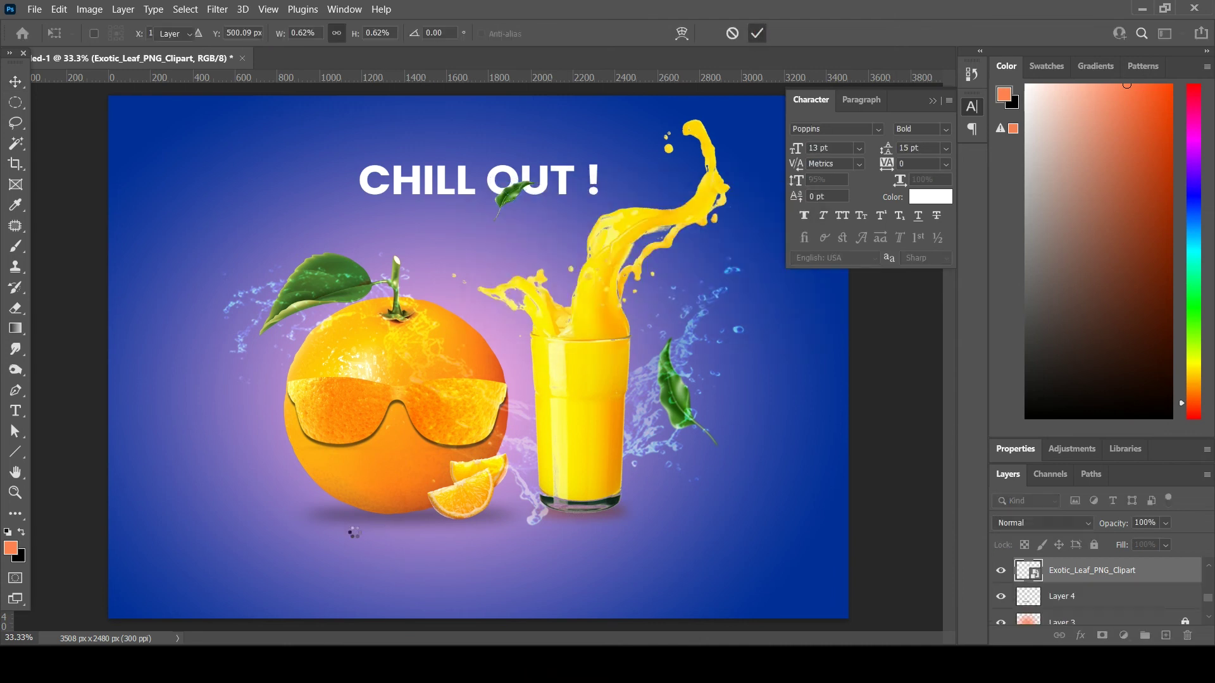
click(370, 516)
key(ctrl+t)
drag(621, 514, 635, 513)
drag(428, 540, 443, 532)
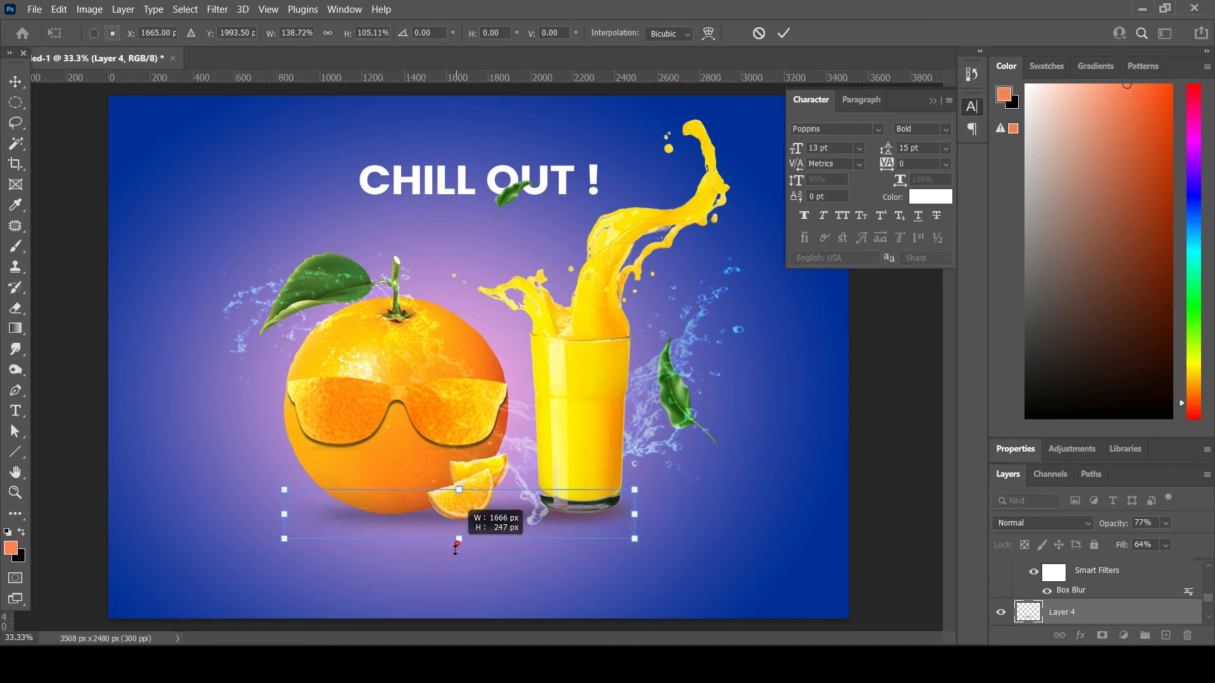
key(Return)
Step: Widen the shadow a bit more and move the orange slices right against the glass base
drag(618, 512, 621, 514)
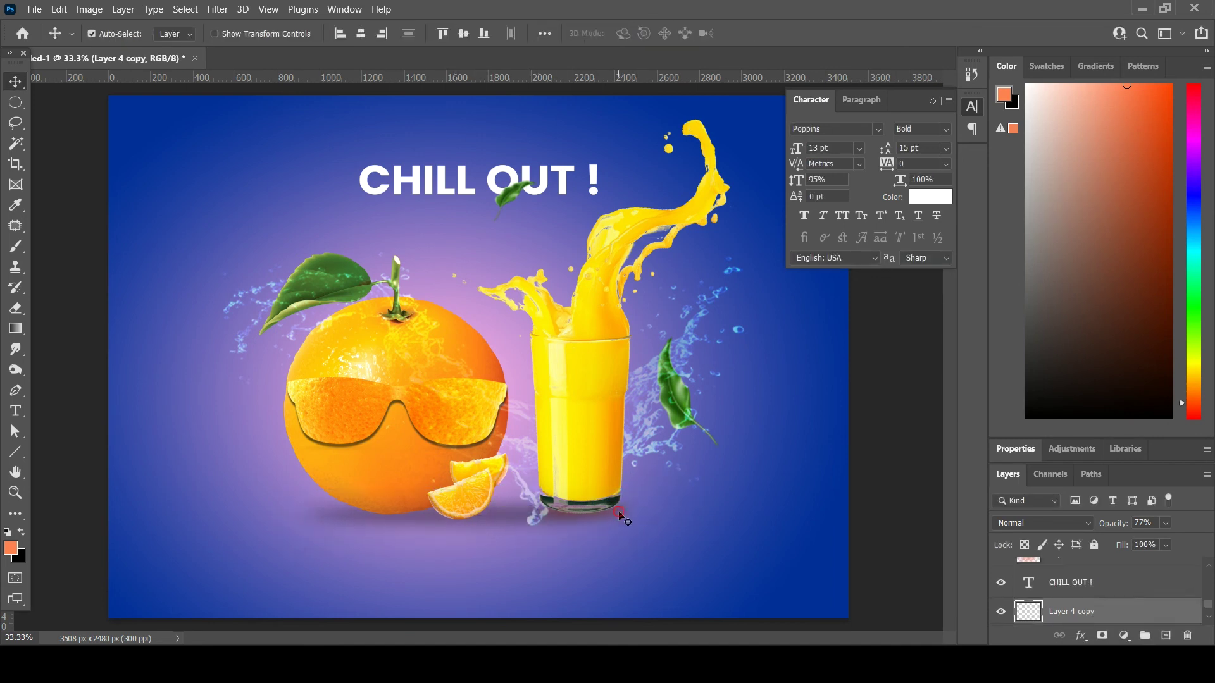
key(ctrl+z)
key(ctrl+t)
drag(629, 515, 666, 518)
key(Return)
mouse_move(472, 502)
mouse_down()
mouse_move(502, 495)
mouse_move(493, 502)
mouse_up()
key(ctrl+t)
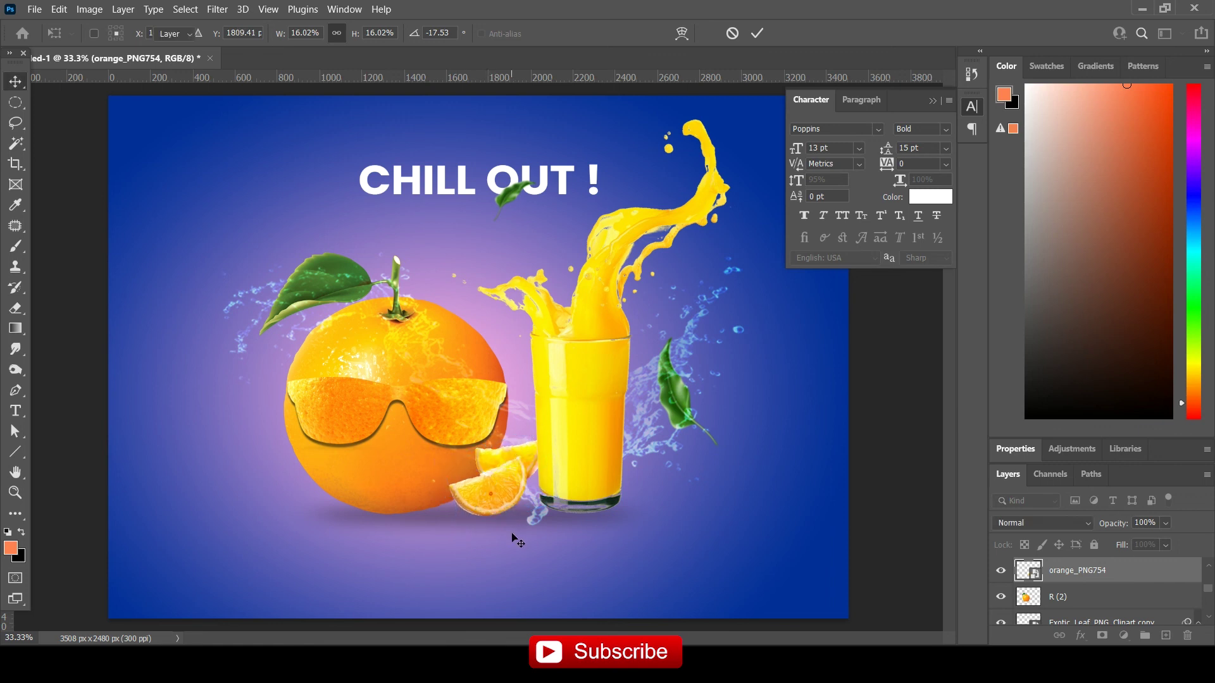
key(Return)
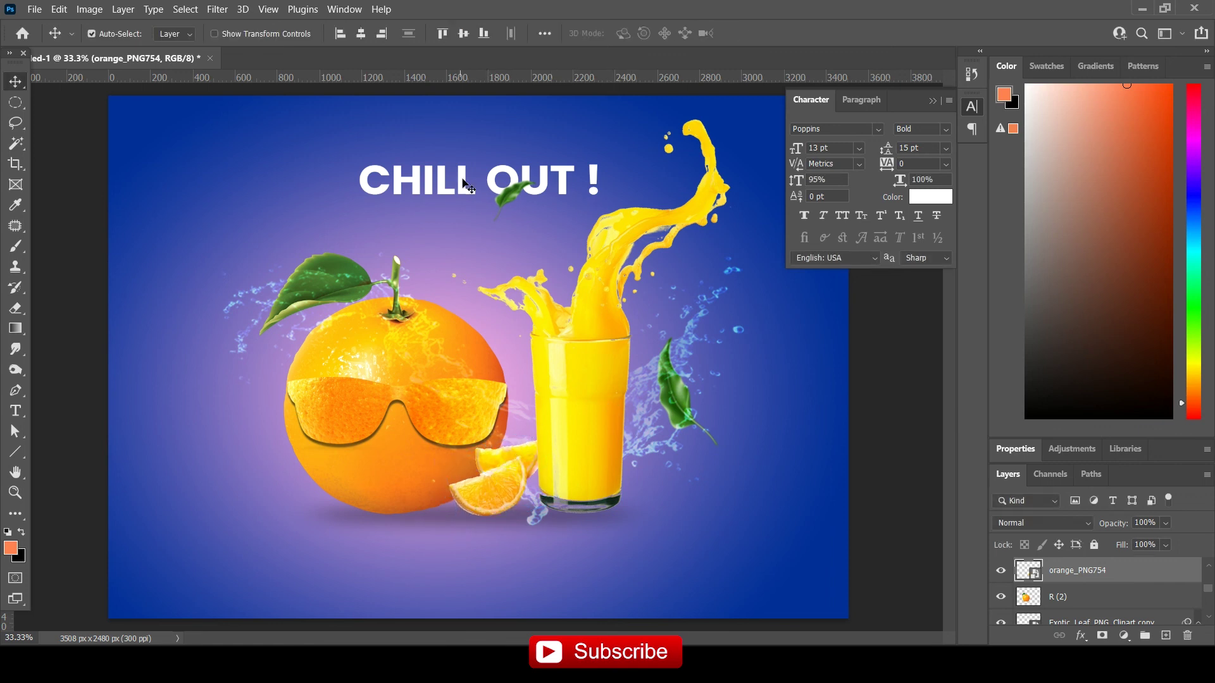
Step: Start a new text line near the bottom of the canvas and clear its placeholder
key(t)
key(alt+t)
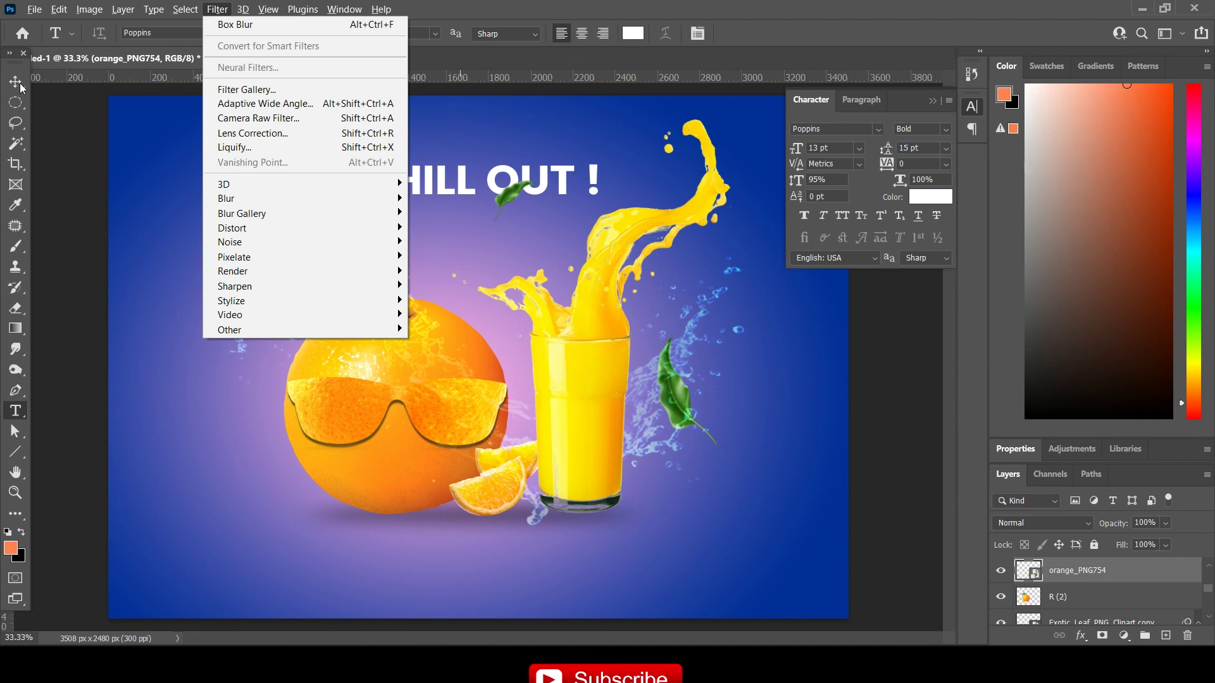
key(Escape)
click(474, 582)
key(BackSpace)
text(I'VE GOT THIS)
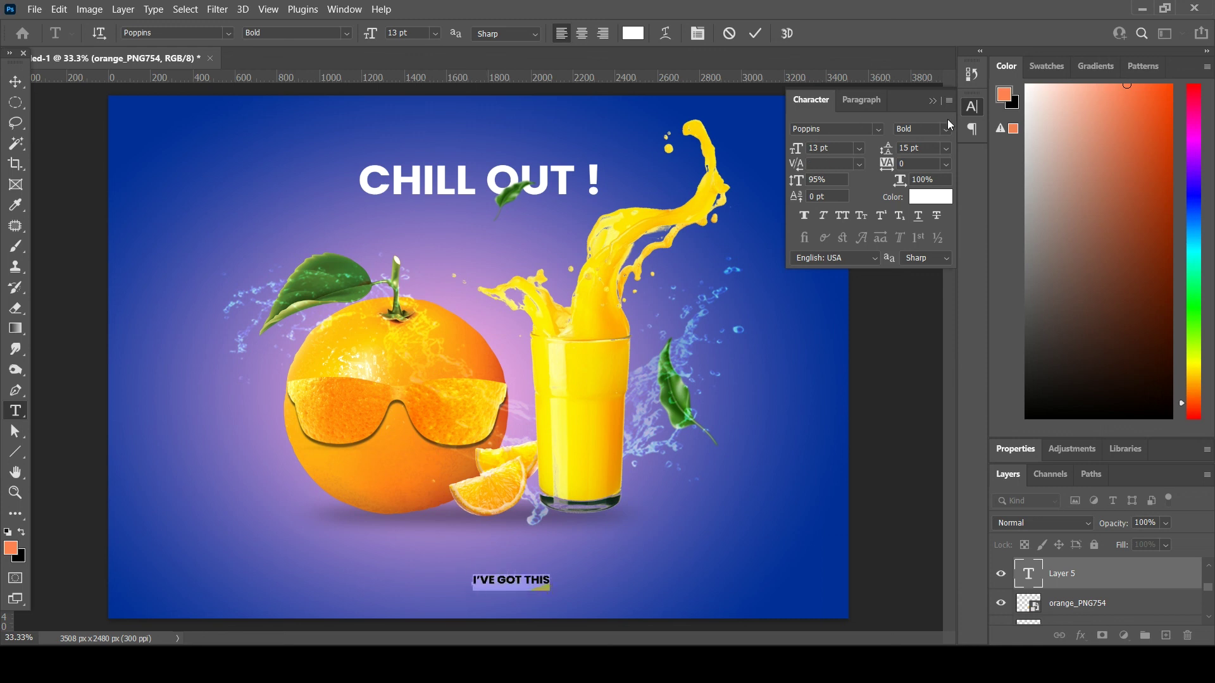
Step: Set the I'VE GOT THIS tagline to Poppins Medium at 22 pt and commit it
click(951, 125)
click(951, 245)
scroll(837, 147, up, 5)
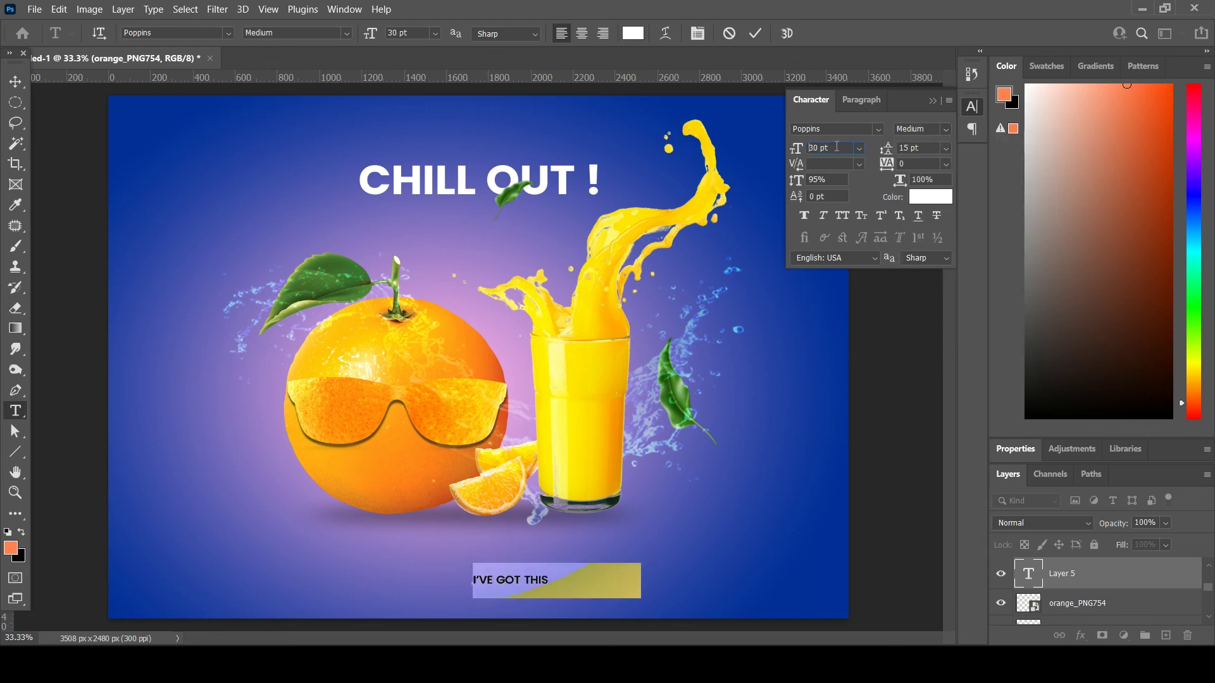
scroll(838, 146, up, 8)
scroll(837, 146, down, 2)
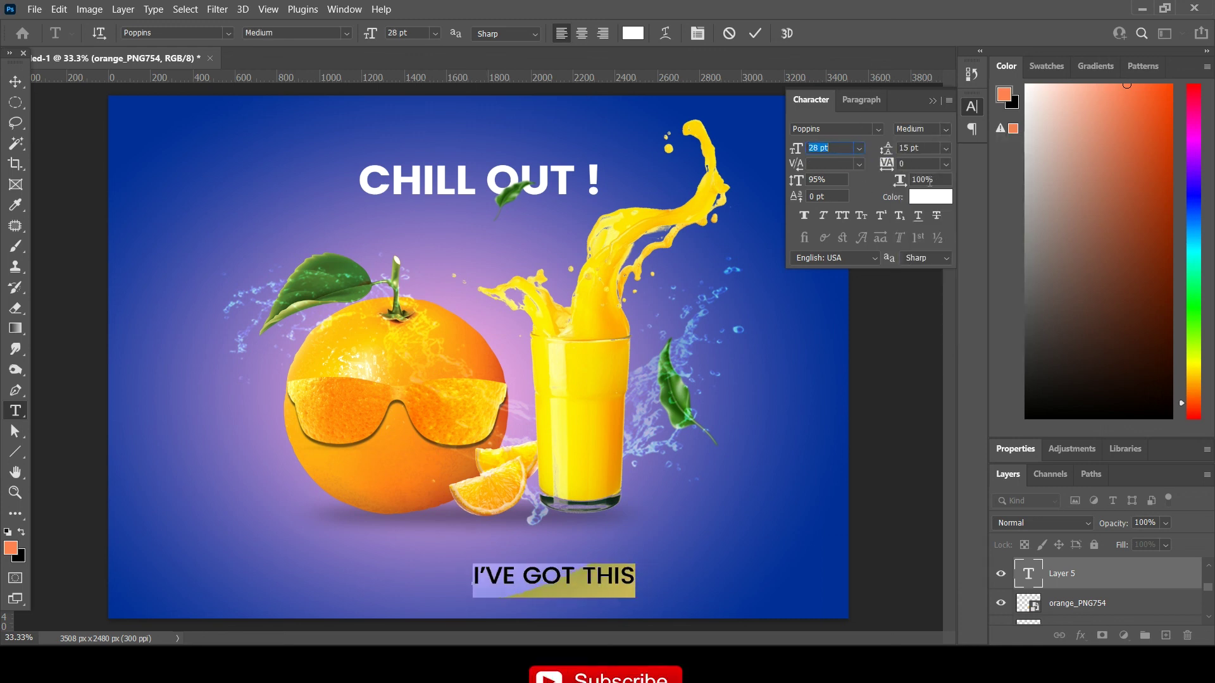
scroll(934, 179, up, 8)
scroll(934, 180, up, 7)
scroll(934, 179, up, 9)
scroll(934, 179, up, 4)
click(757, 33)
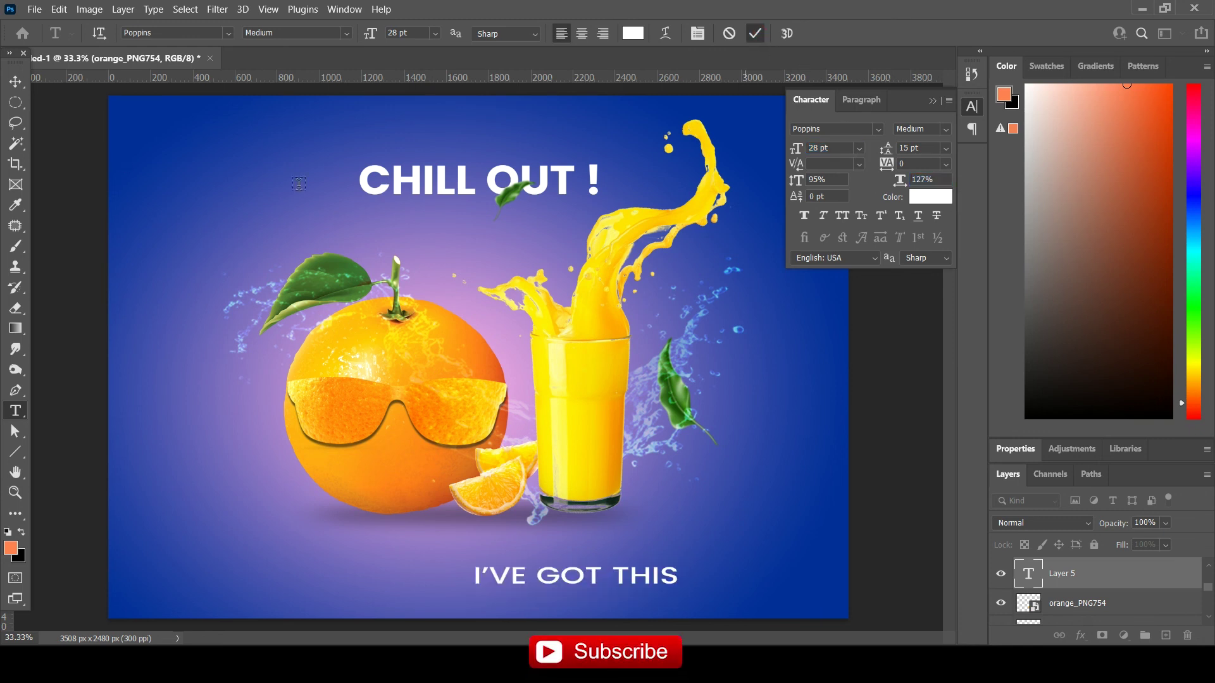
scroll(839, 149, down, 2)
scroll(839, 149, down, 1)
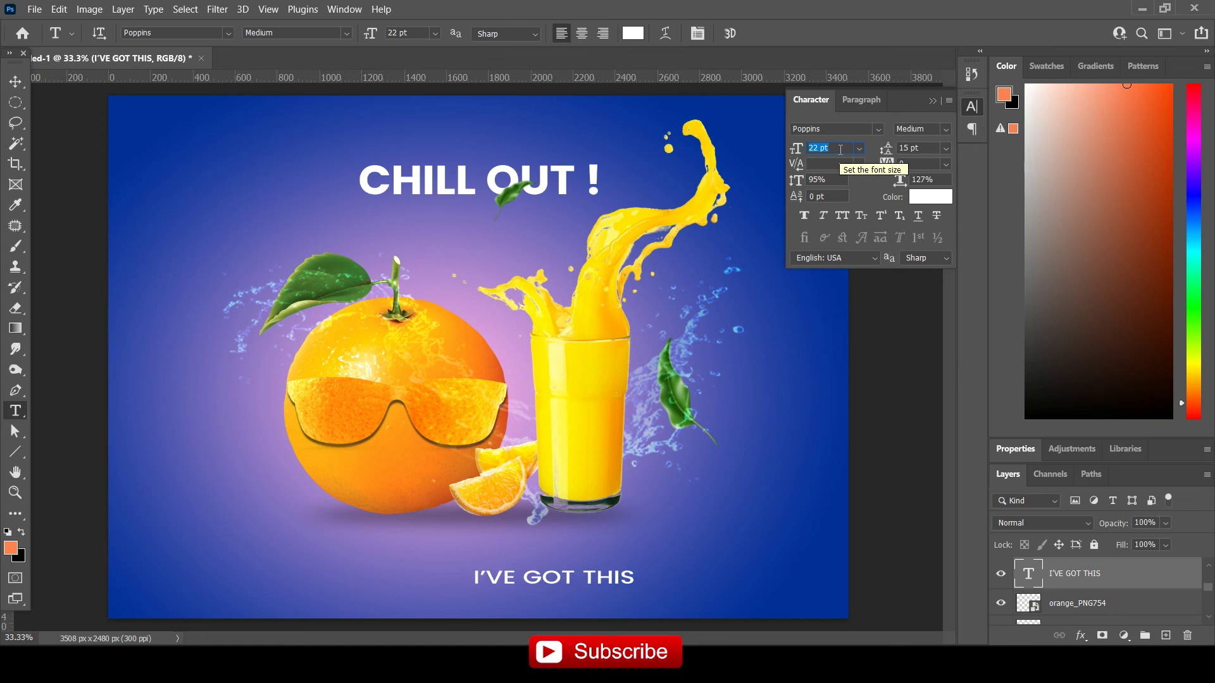
Step: Give the tagline 115% horizontal scale and centre it horizontally near the bottom
key(v)
click(361, 33)
drag(523, 586, 523, 568)
click(922, 180)
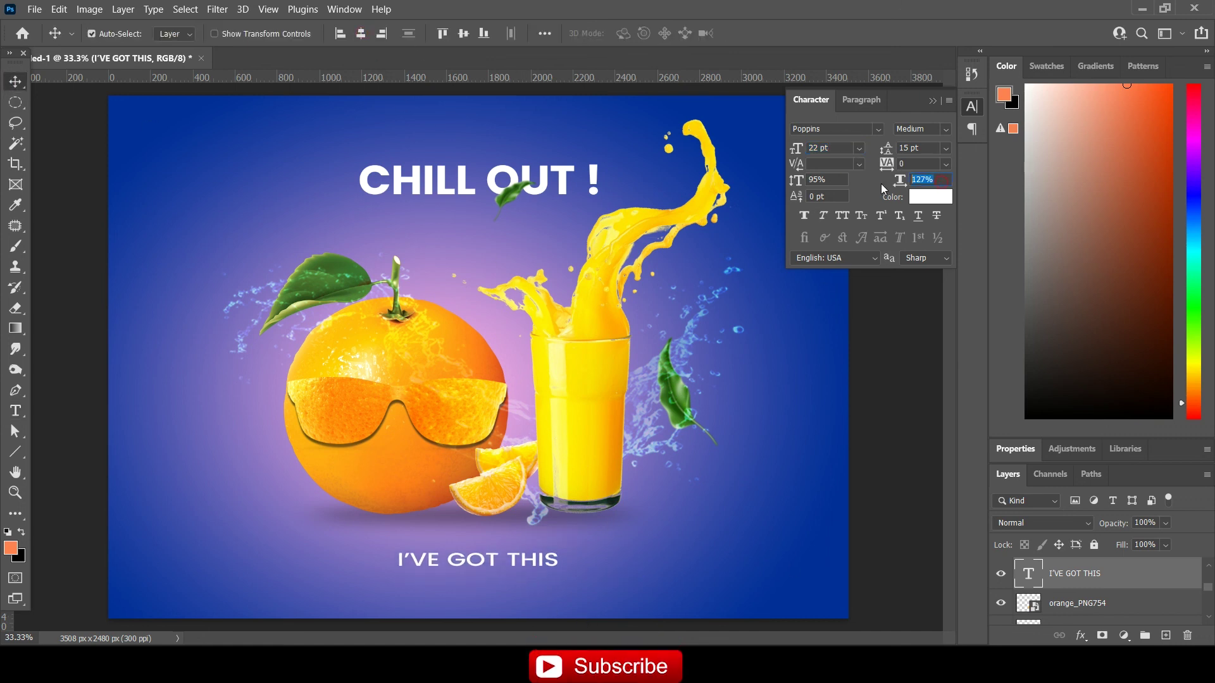
text(115)
key(Return)
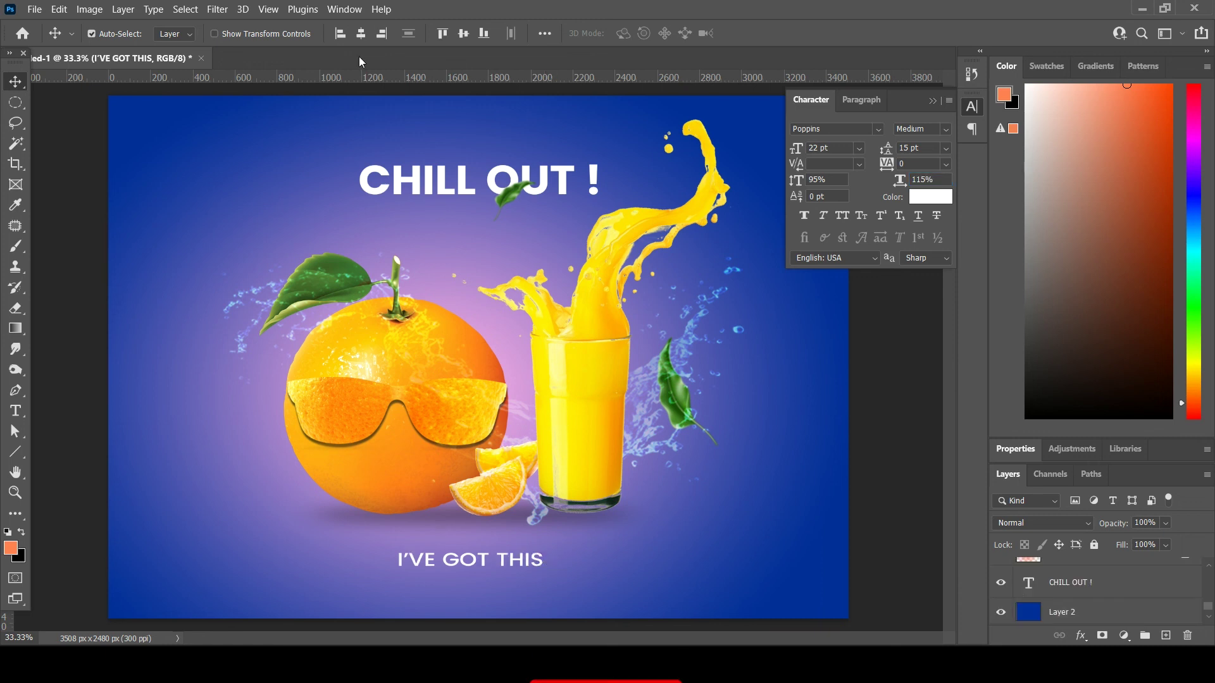
click(362, 35)
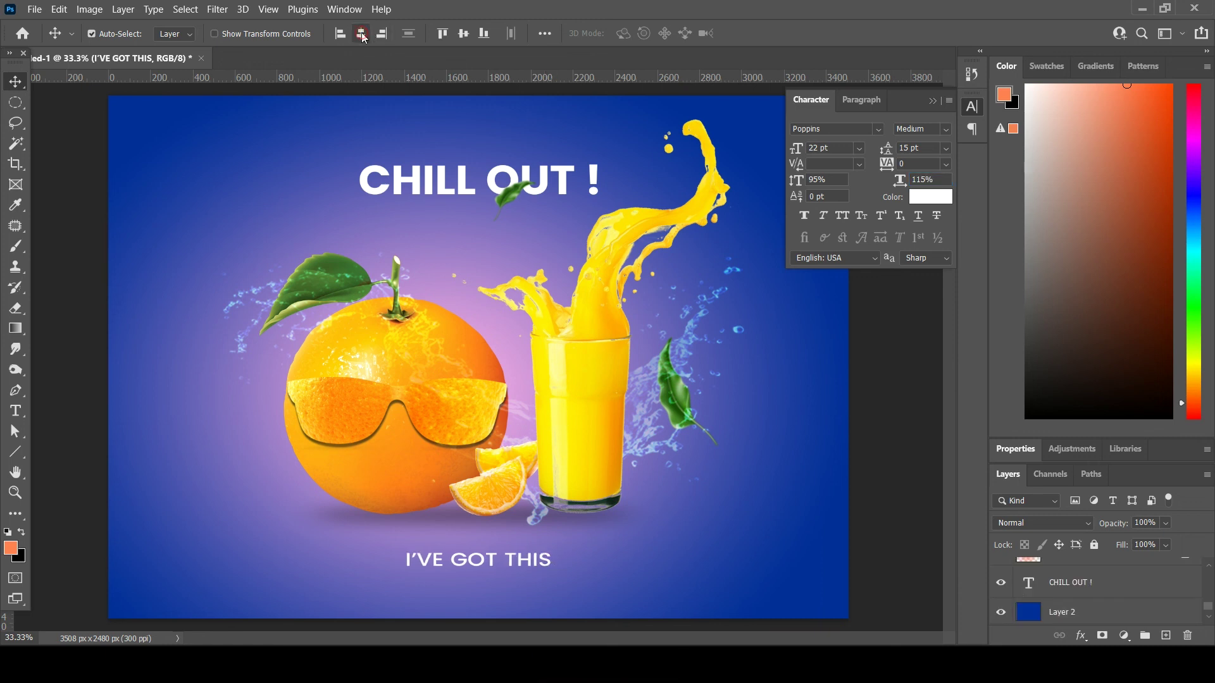
click(934, 101)
drag(513, 562, 514, 572)
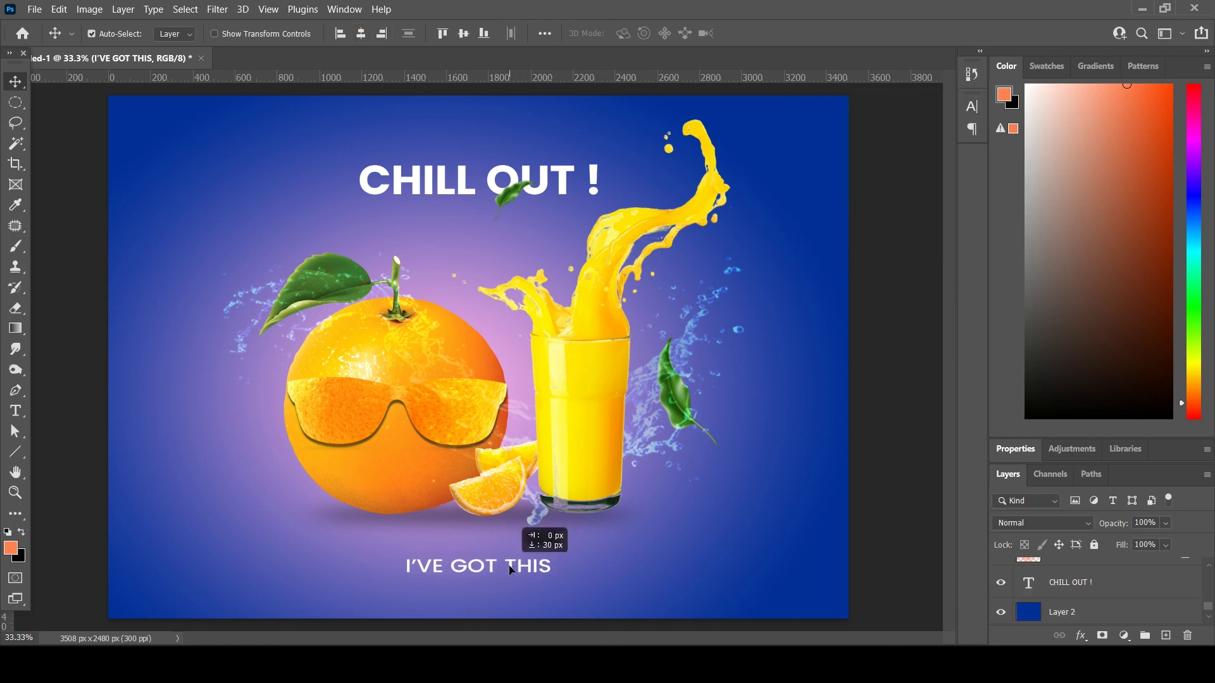
Step: Enlarge the CHILL OUT ! heading to about 119% and shift it slightly right
click(575, 189)
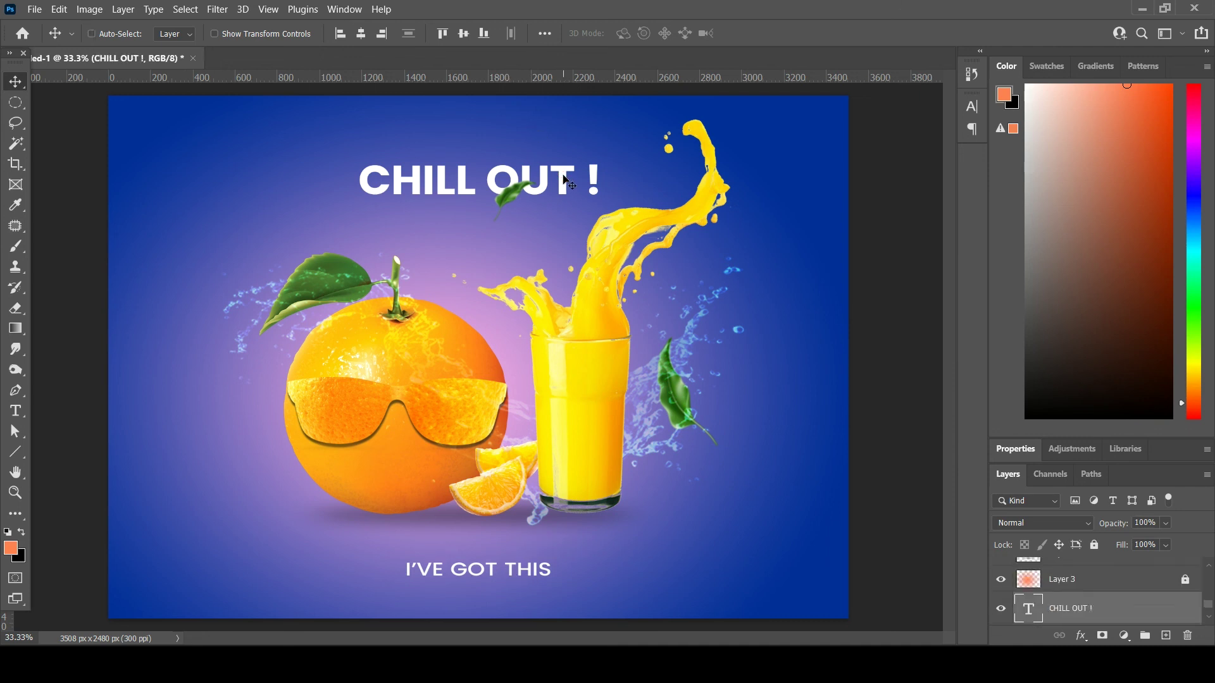
key(ctrl+t)
drag(357, 194, 311, 194)
key(Return)
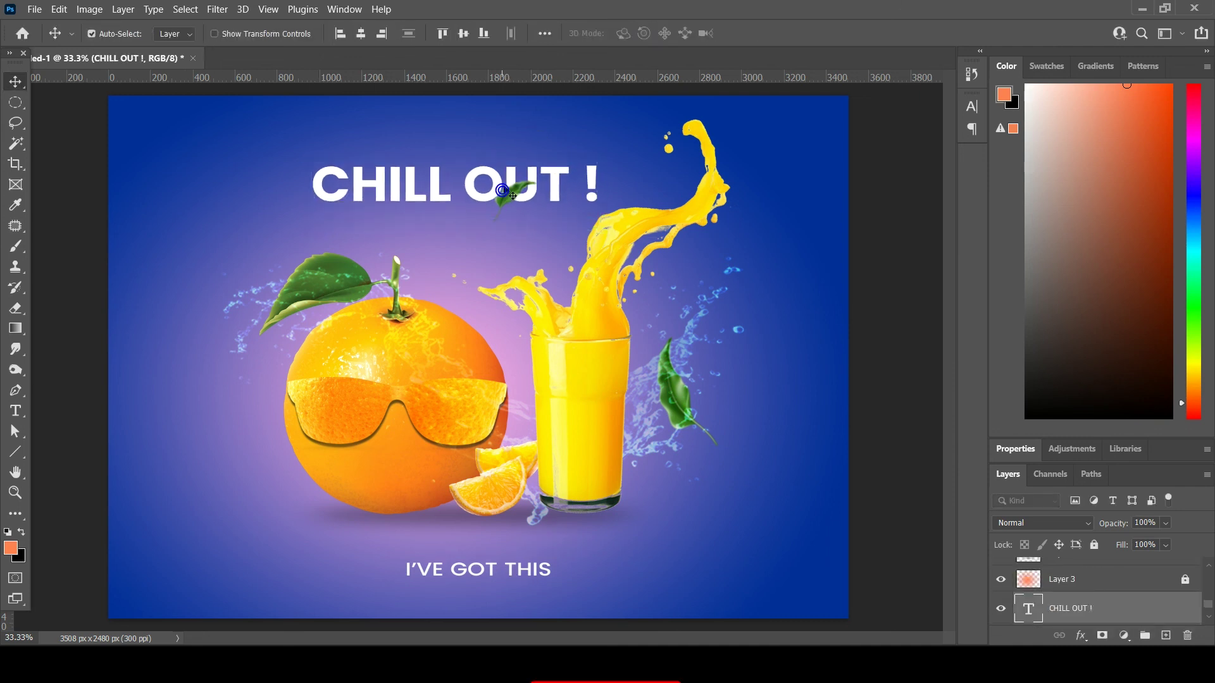
drag(469, 191, 508, 199)
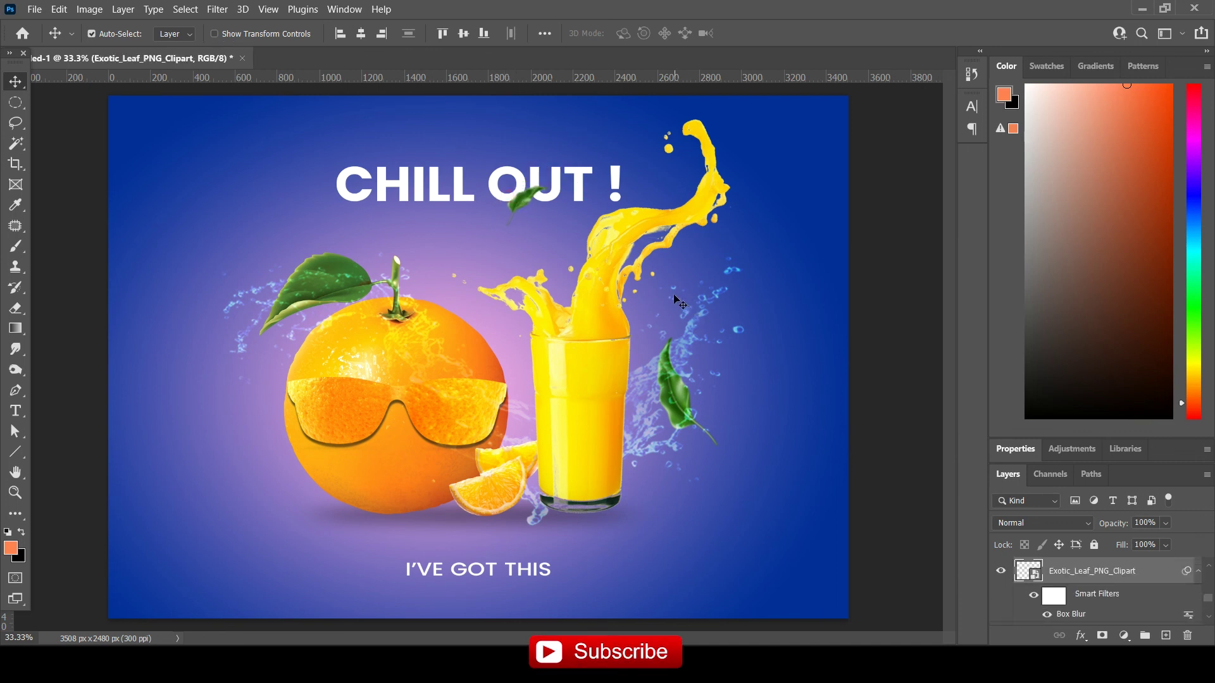
Step: Add a black Drop Shadow effect to the CHILL OUT ! layer
click(497, 193)
click(1082, 636)
click(1117, 625)
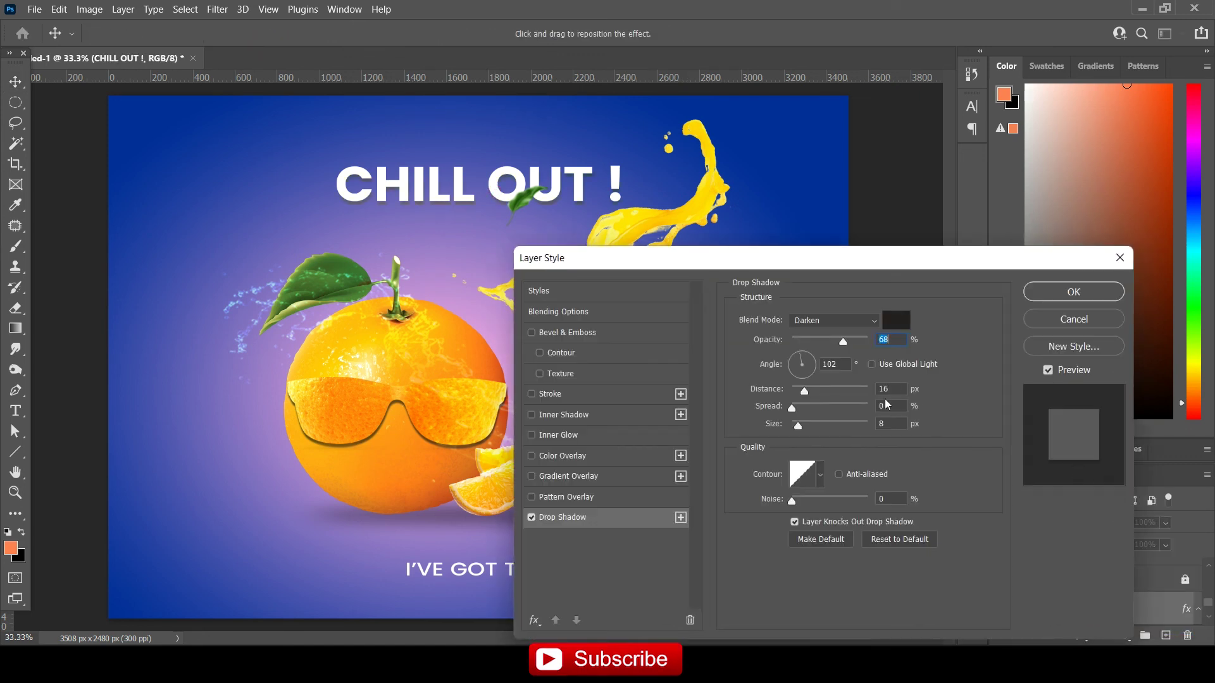
click(896, 320)
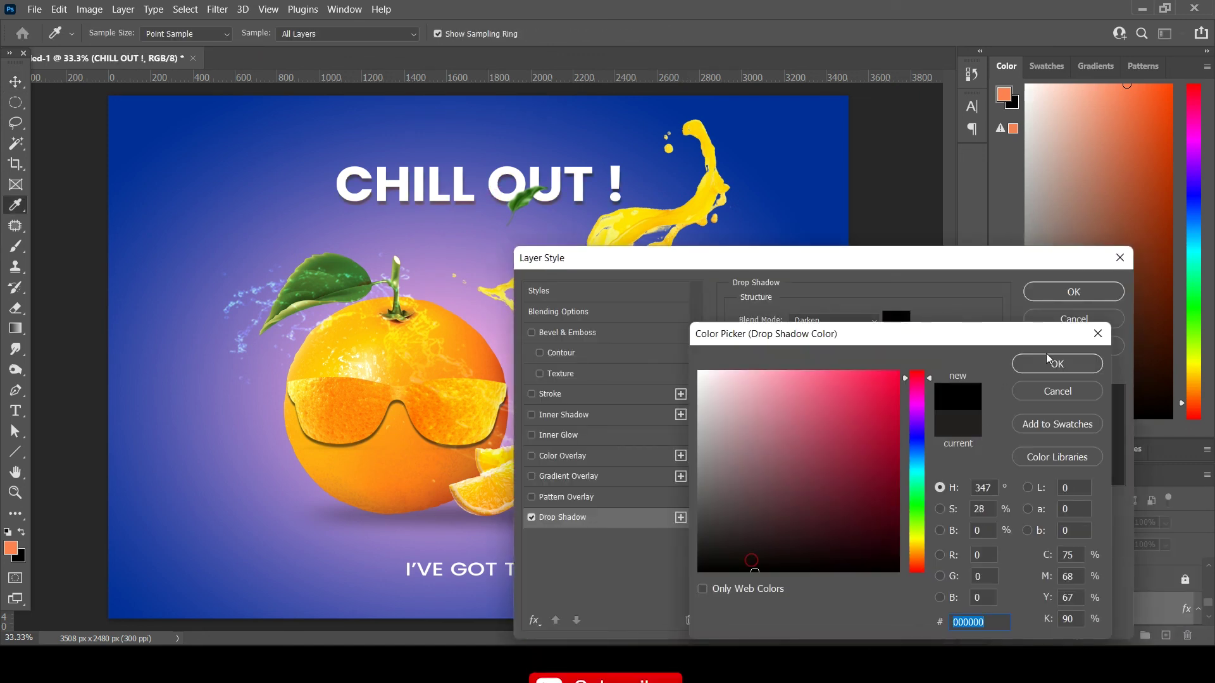
click(1044, 362)
click(1074, 291)
scroll(1088, 592, down, 2)
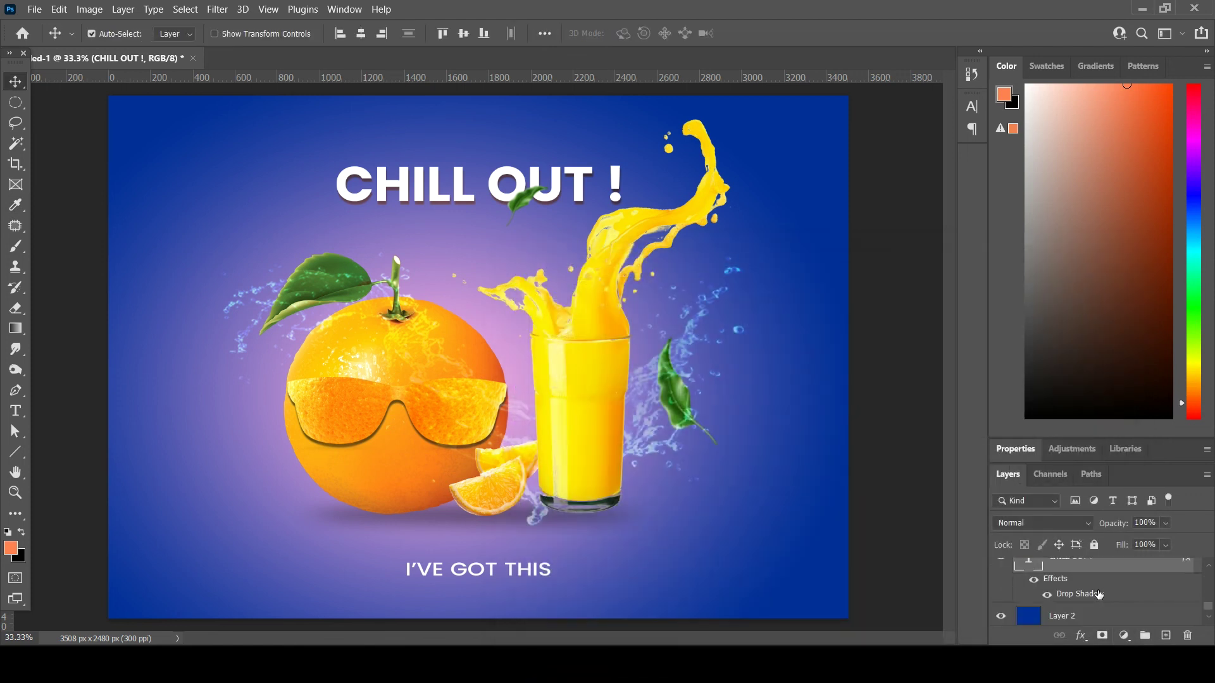
Step: Raise the drop shadow's Distance to 25 px and Size to 46 px
double_click(1099, 594)
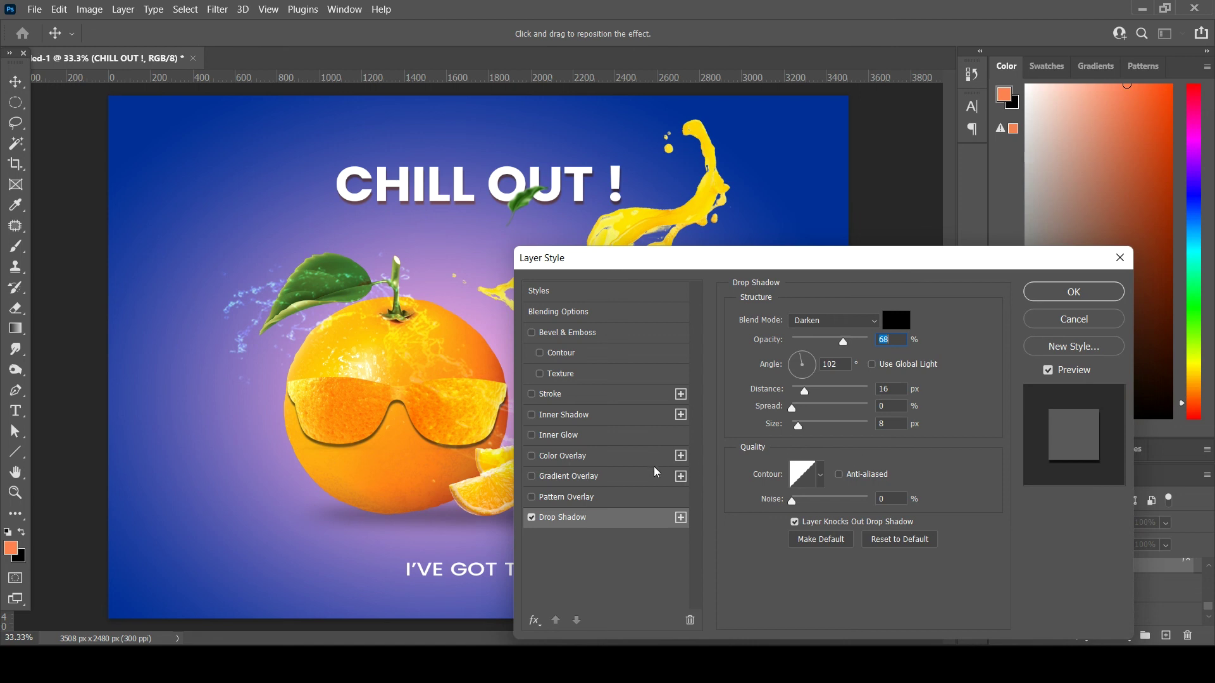
drag(806, 392, 820, 396)
drag(822, 395, 811, 427)
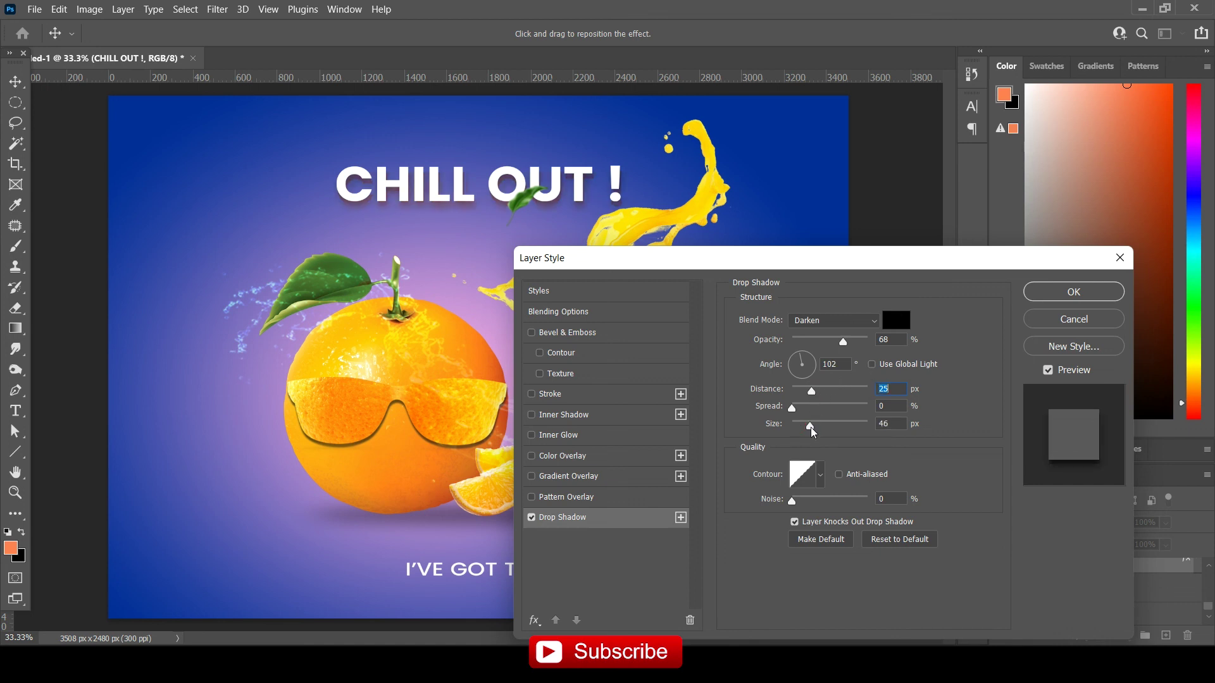
click(1069, 290)
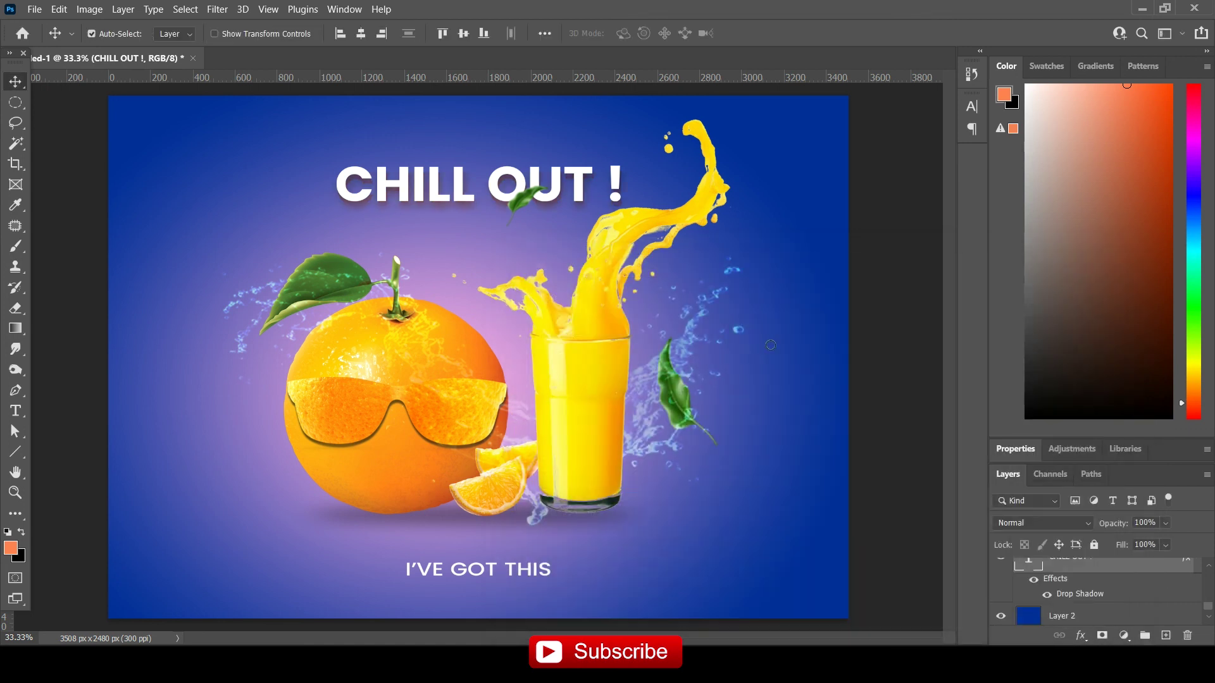
click(518, 582)
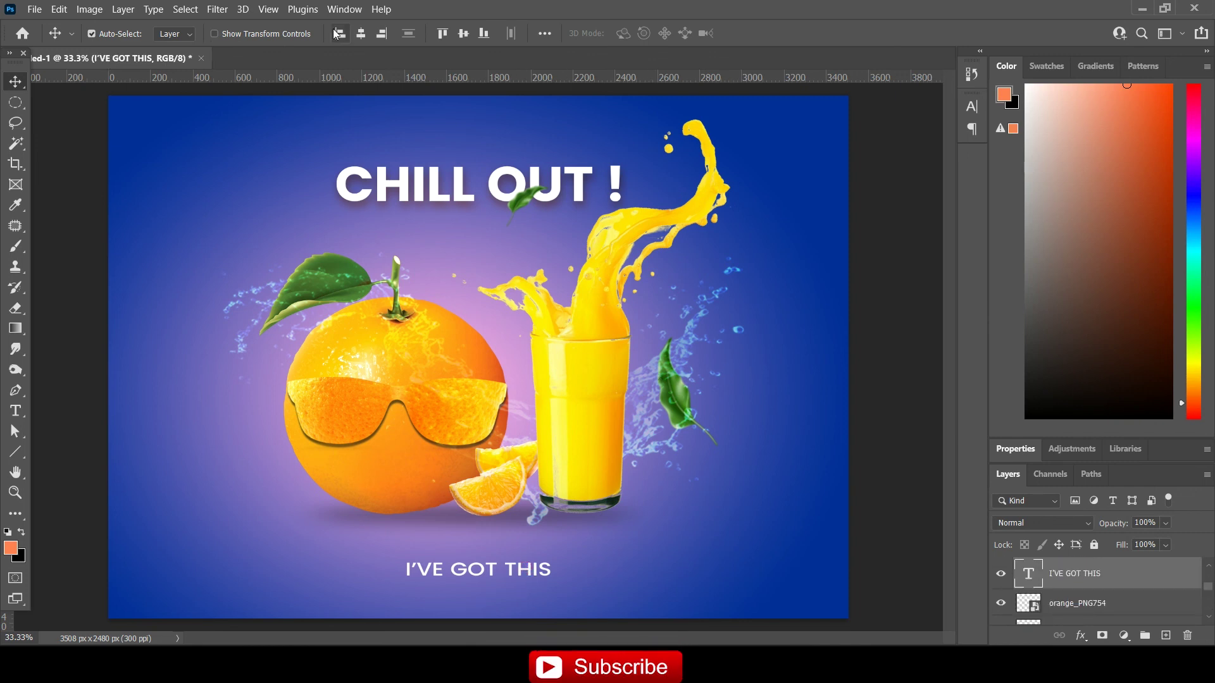
click(487, 185)
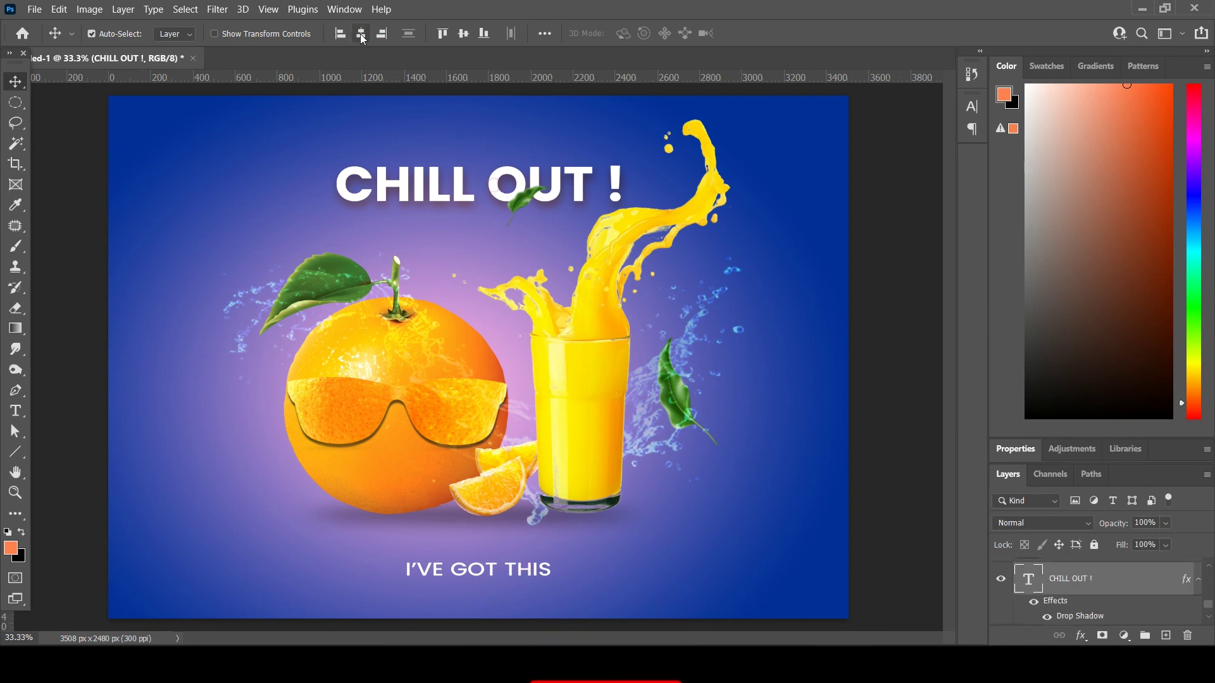